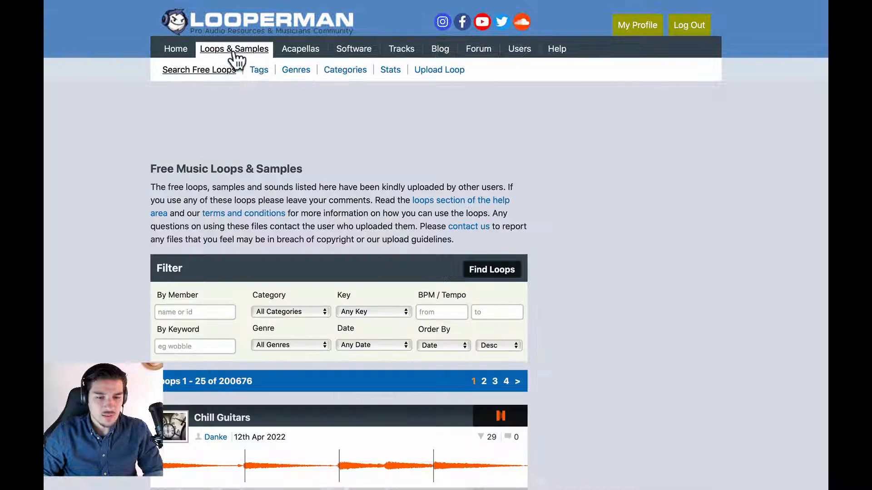
Filter the free loops by the Banjo category and browse the matching loops.
scroll(444, 205, down, 6)
scroll(100, 192, up, 3)
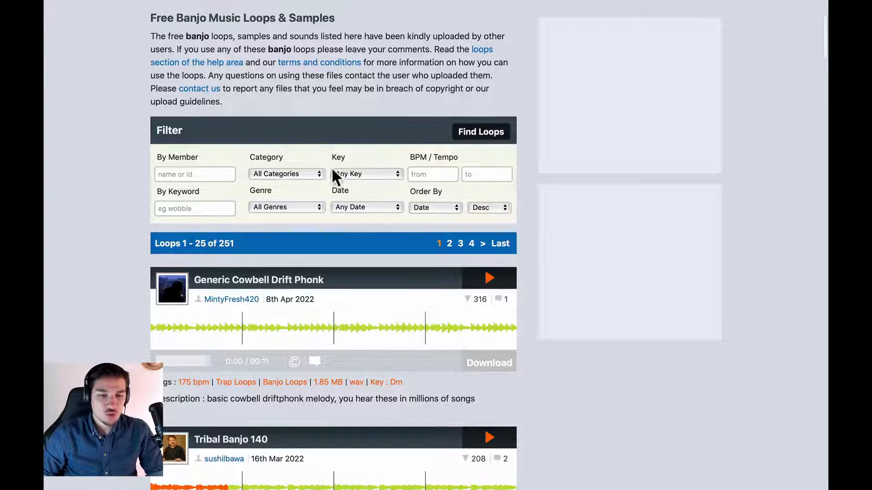
click(295, 174)
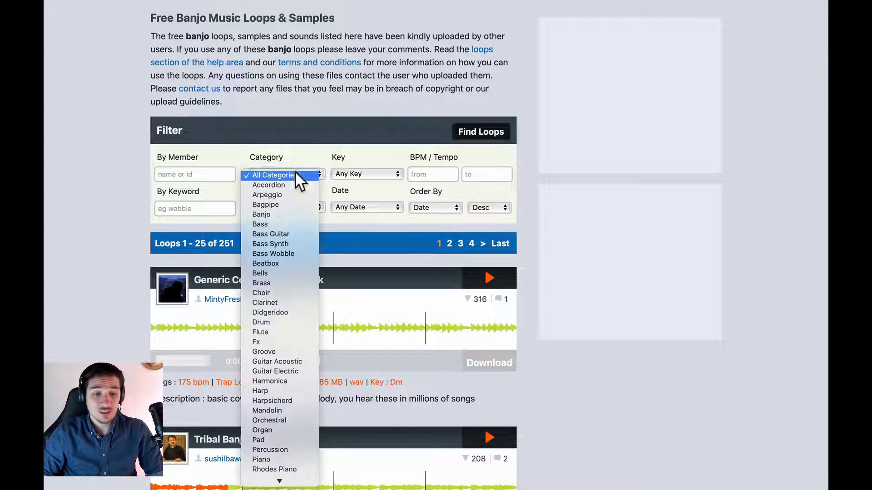
click(276, 213)
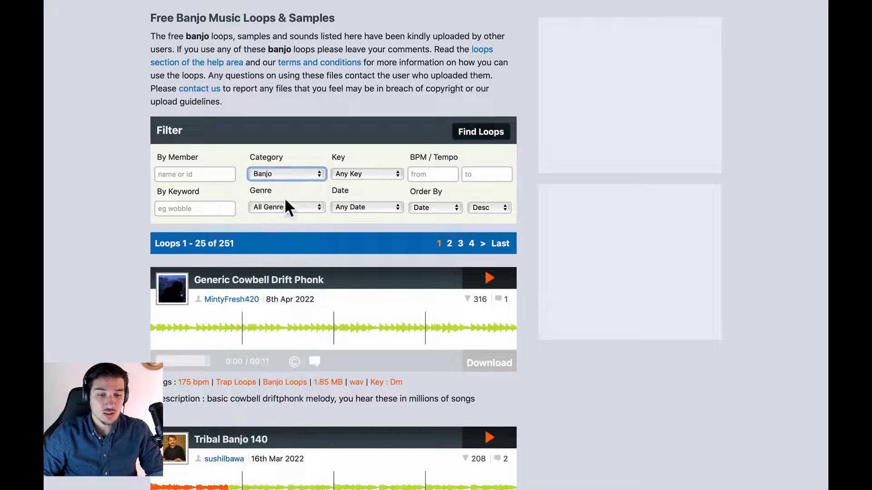
click(479, 141)
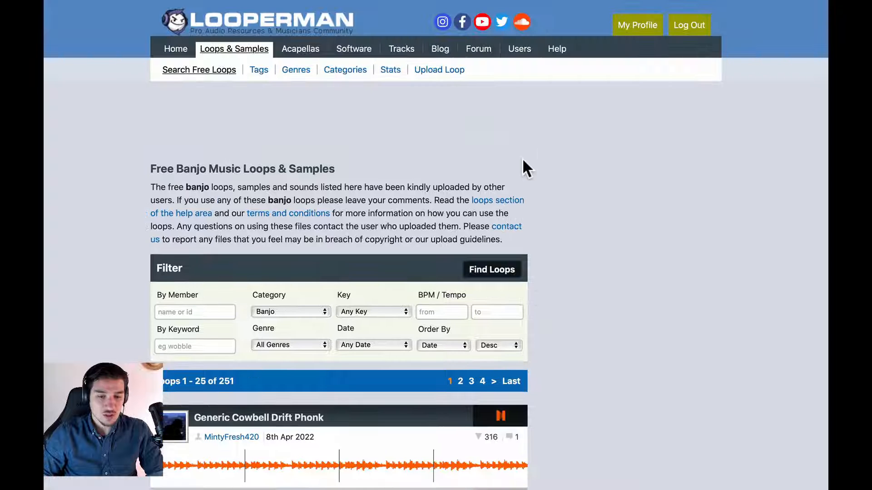
scroll(523, 164, down, 5)
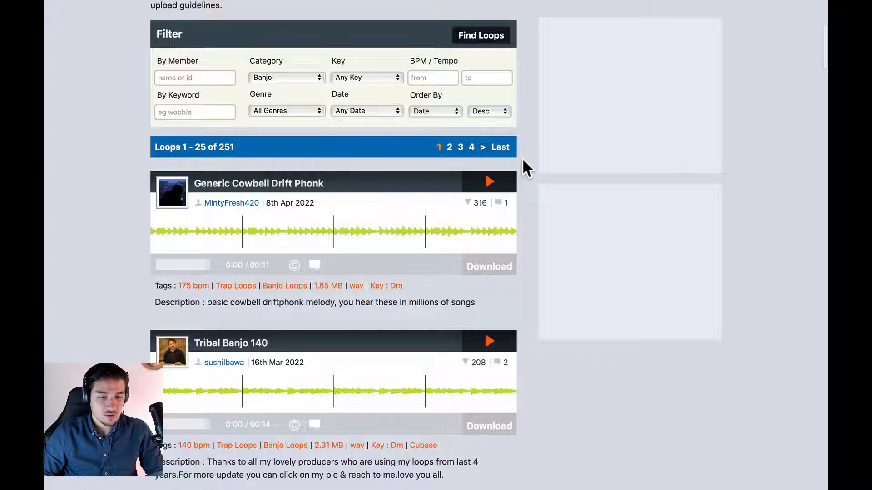
Narrow the banjo loops to the key of Am and find the matching loops.
scroll(359, 236, up, 3)
click(363, 182)
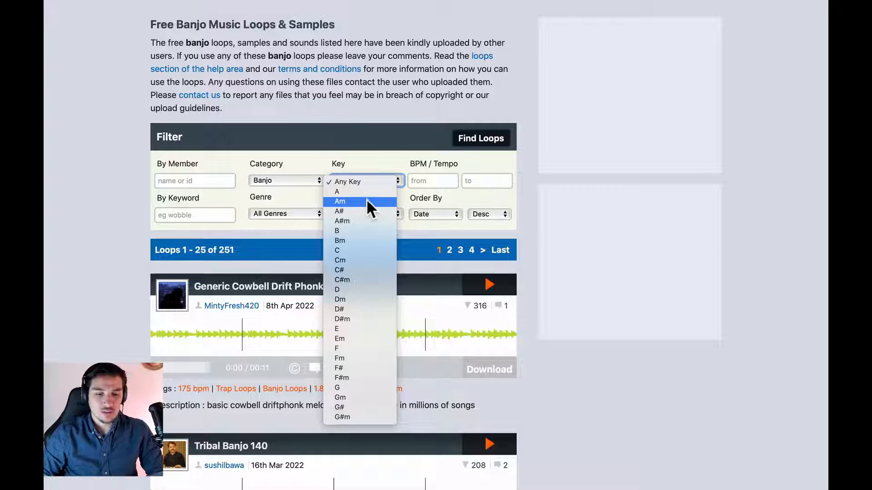
click(375, 168)
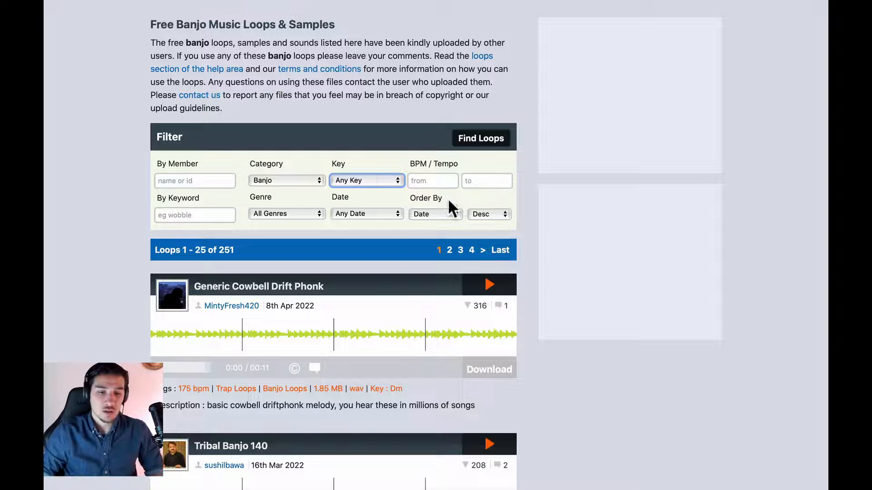
click(371, 179)
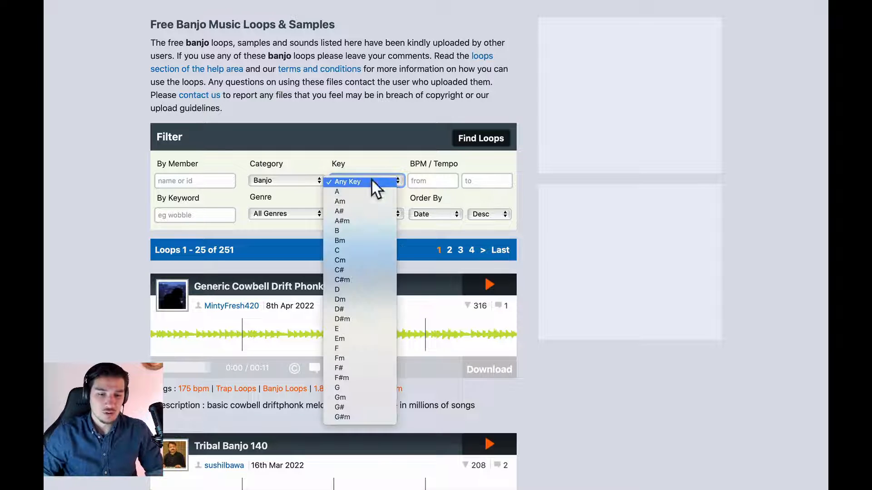
click(354, 201)
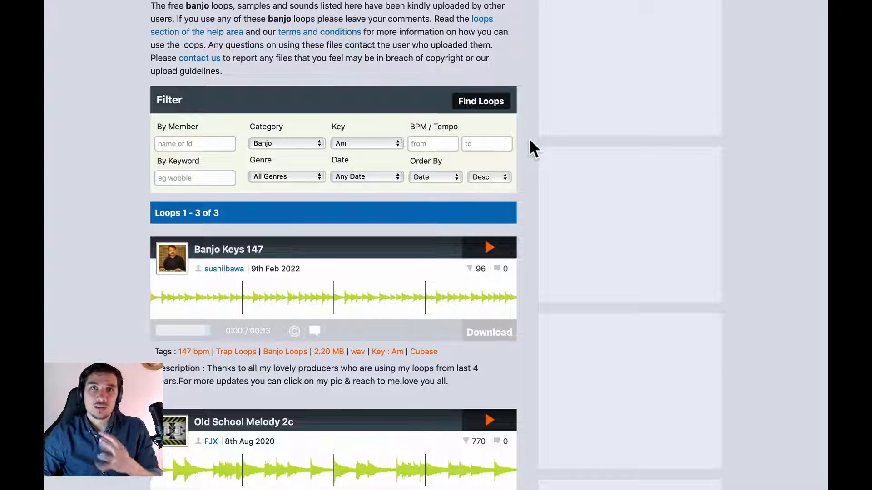
Reset the key filter to Any Key, change the category to Brass and find the matching loops.
click(370, 143)
click(367, 127)
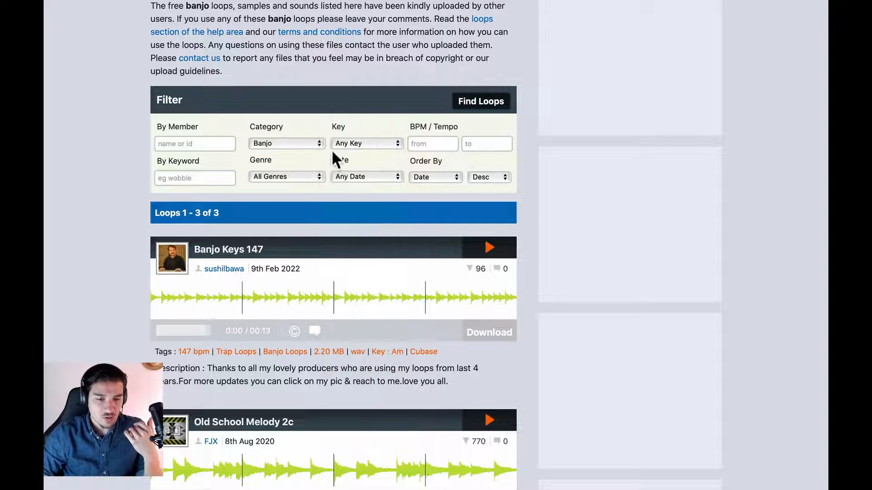
click(303, 144)
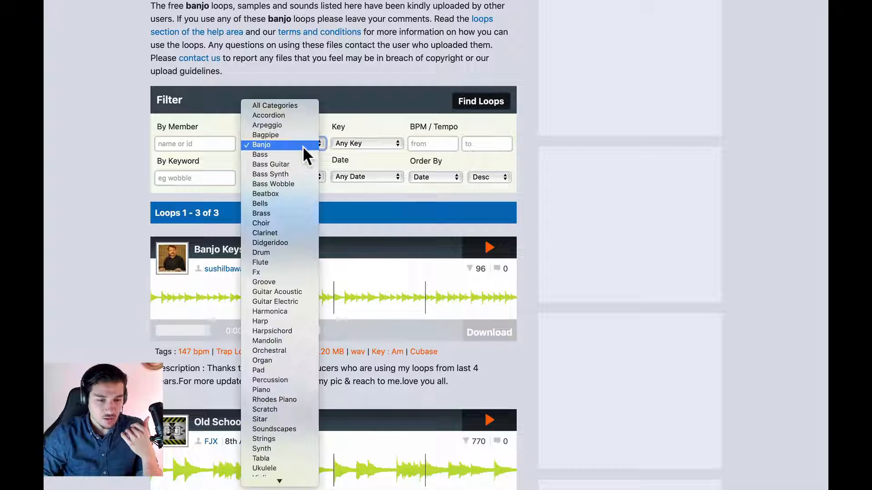
click(295, 212)
click(476, 103)
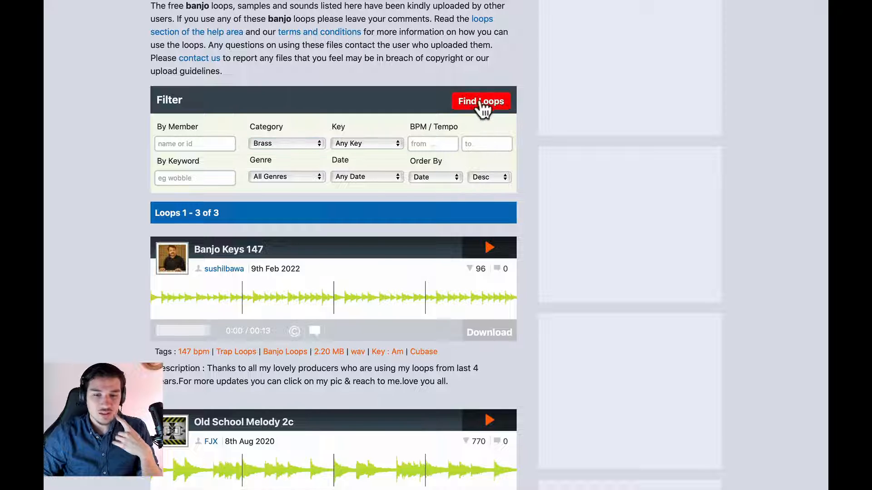
Preview the "Wheezy Brass Gunna - WALK" loop in the brass results and open its download page.
scroll(533, 151, down, 6)
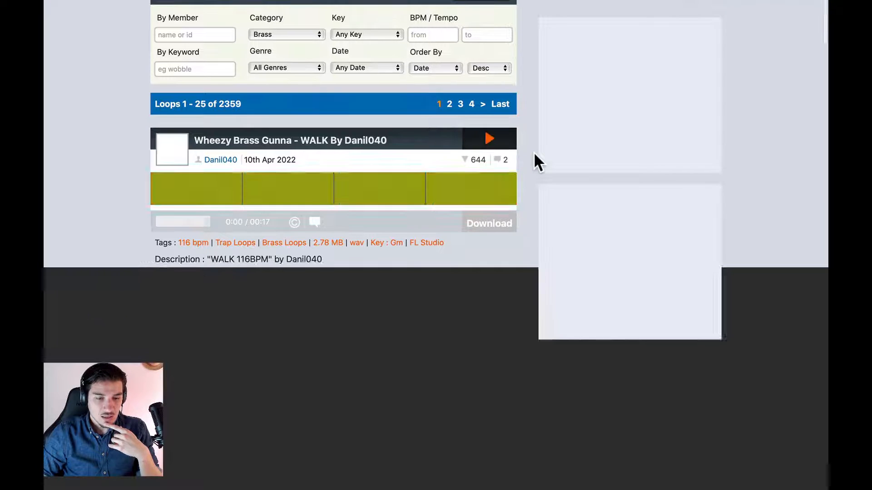
scroll(511, 262, down, 1)
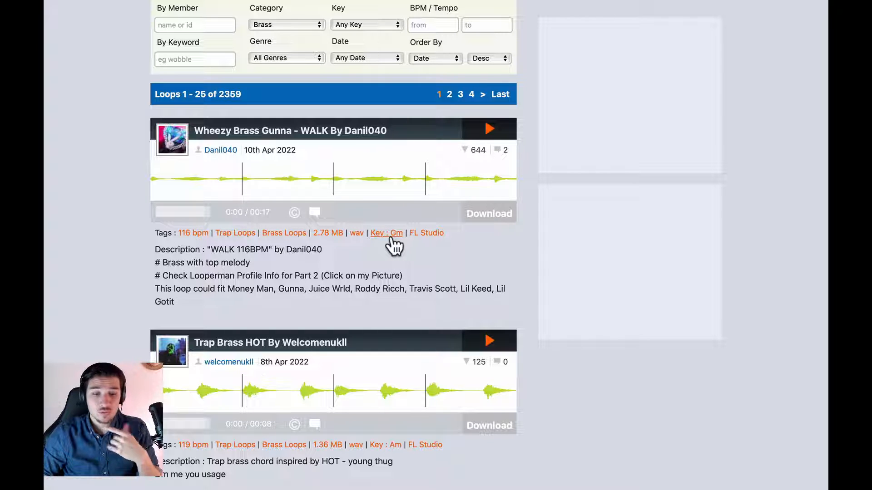
click(489, 129)
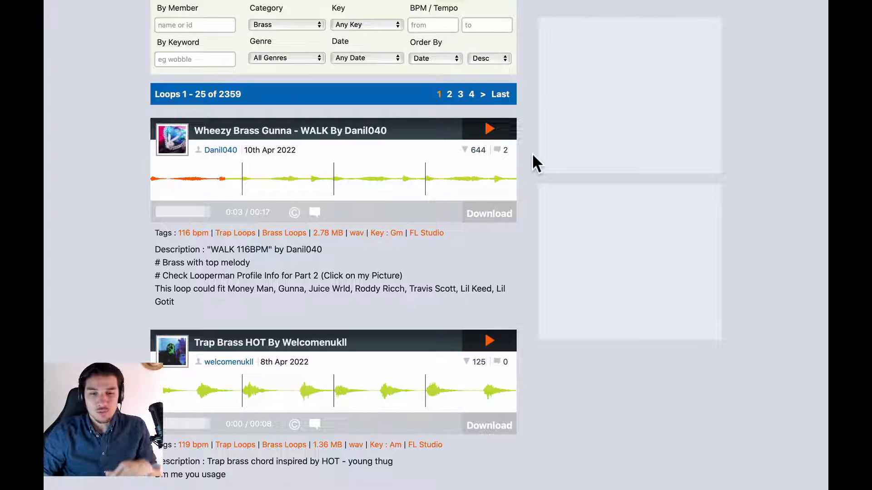
scroll(529, 145, up, 6)
scroll(525, 142, down, 6)
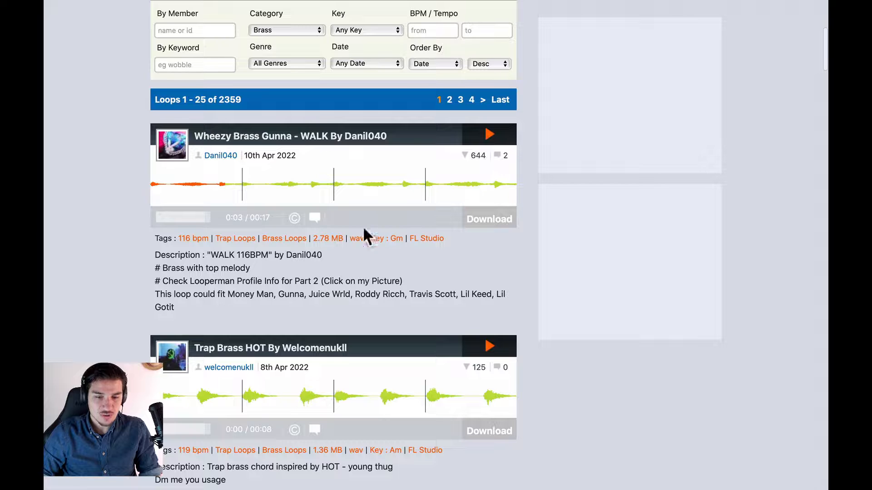
click(493, 223)
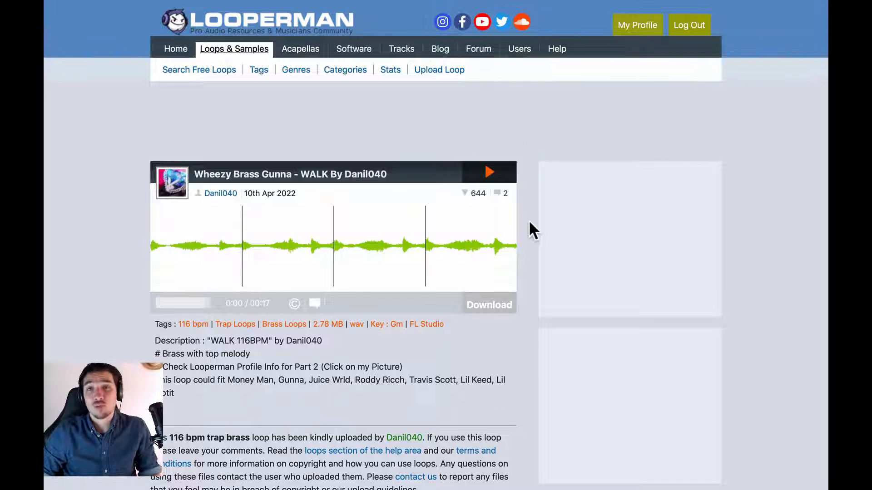
scroll(530, 223, down, 1)
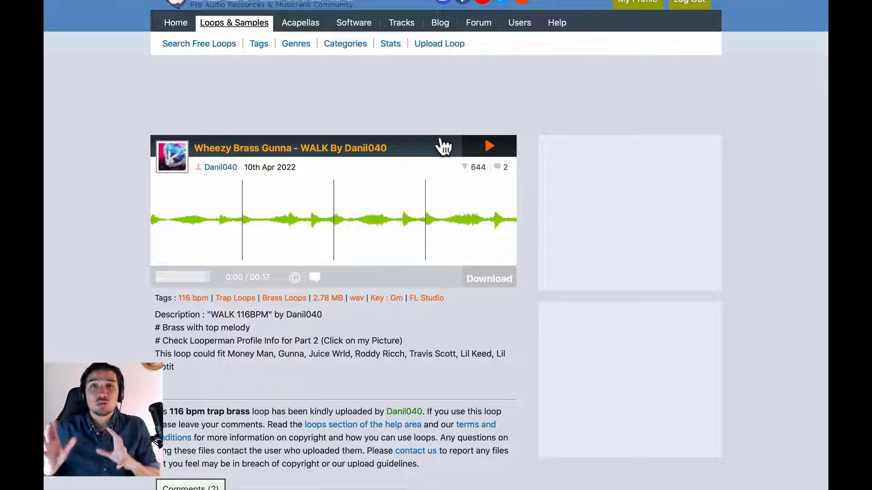
Switch to Ableton Live, audition the first loop in the Looperman folder and slightly widen the file browser.
key(ctrl+Right)
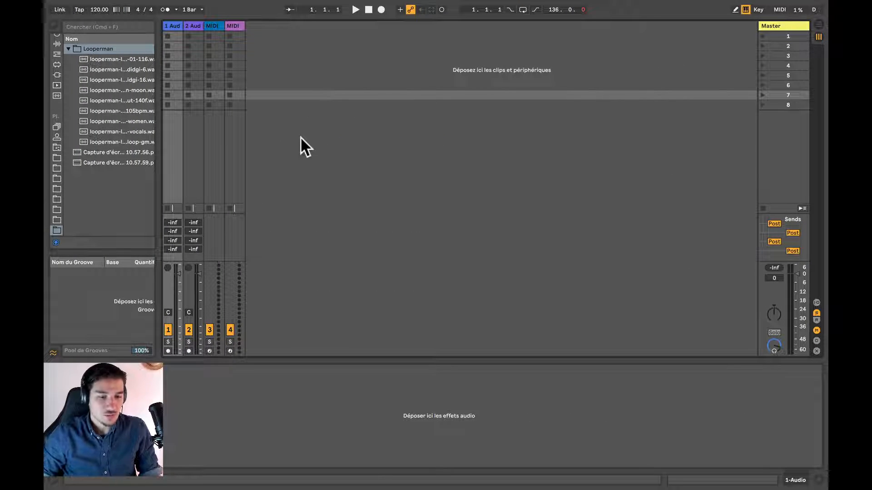
click(113, 182)
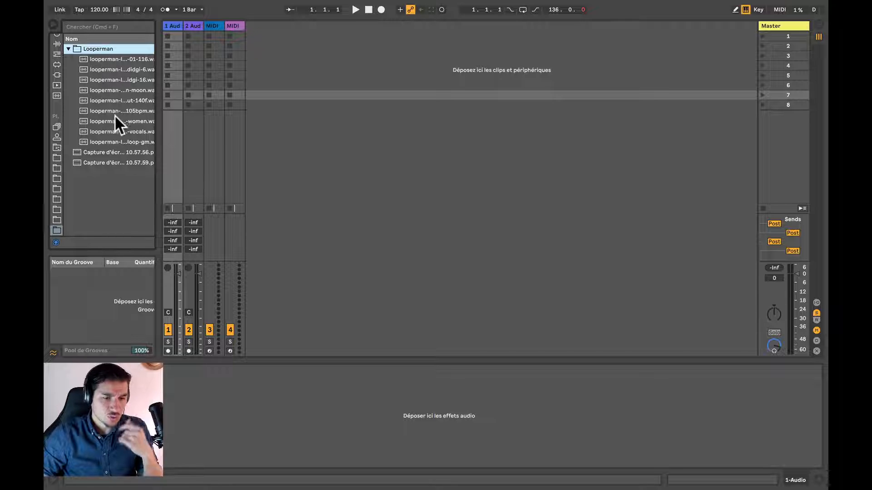
click(109, 57)
drag(156, 147, 173, 148)
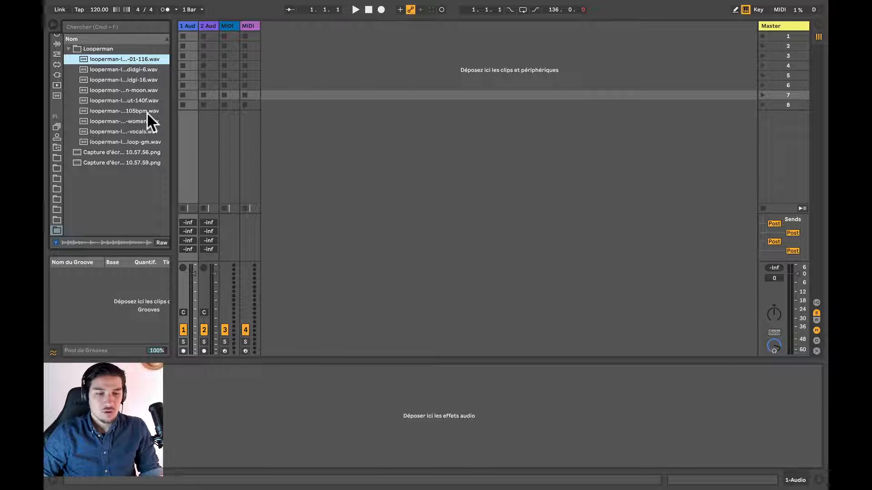
Audition the remaining Looperman loops one by one, from didgi-6 to native-american-flute-dry-loop-gm, and widen the browser to show full file names.
click(127, 69)
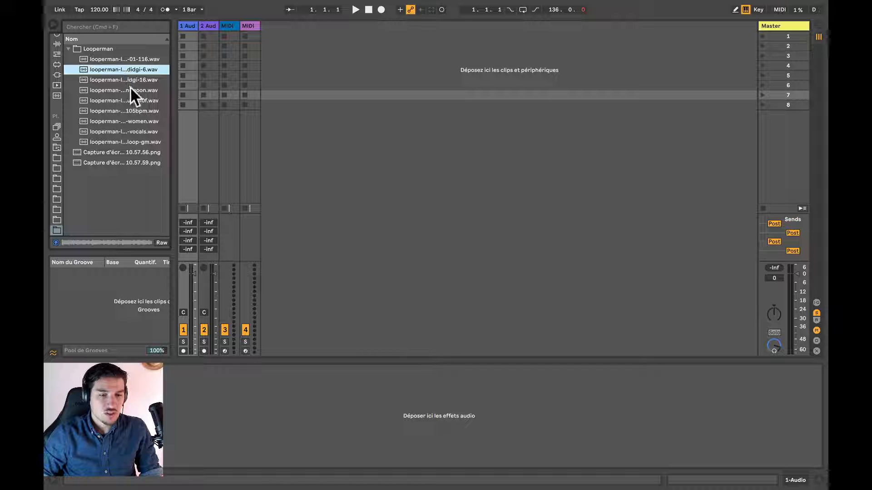
click(132, 80)
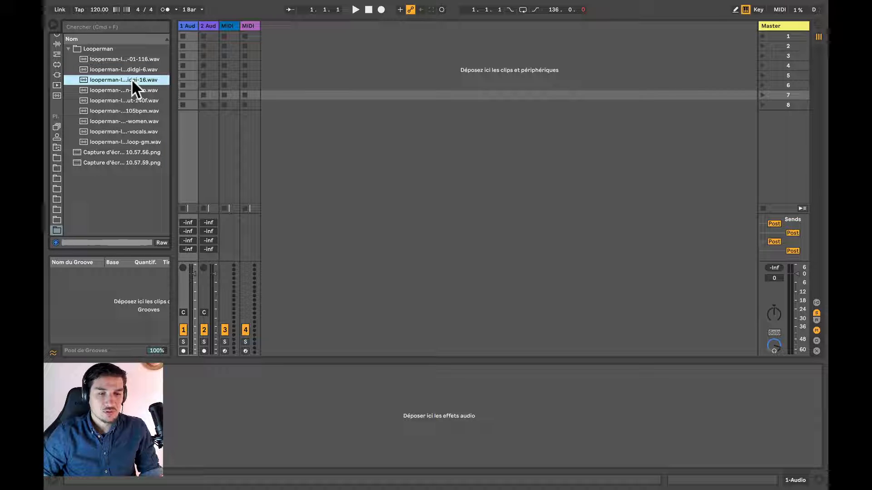
click(130, 90)
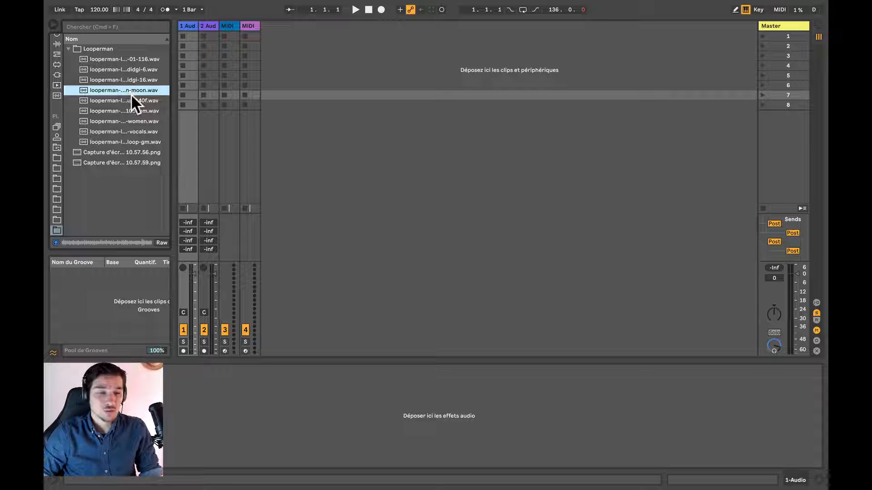
click(132, 98)
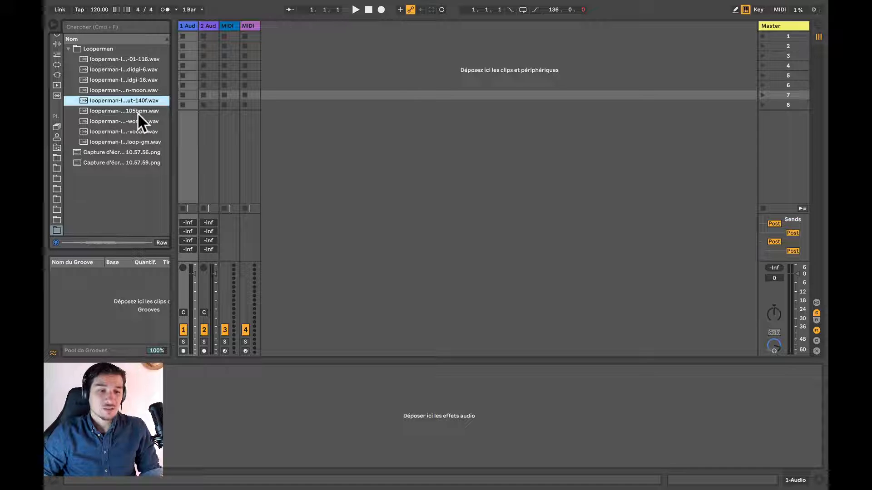
click(132, 110)
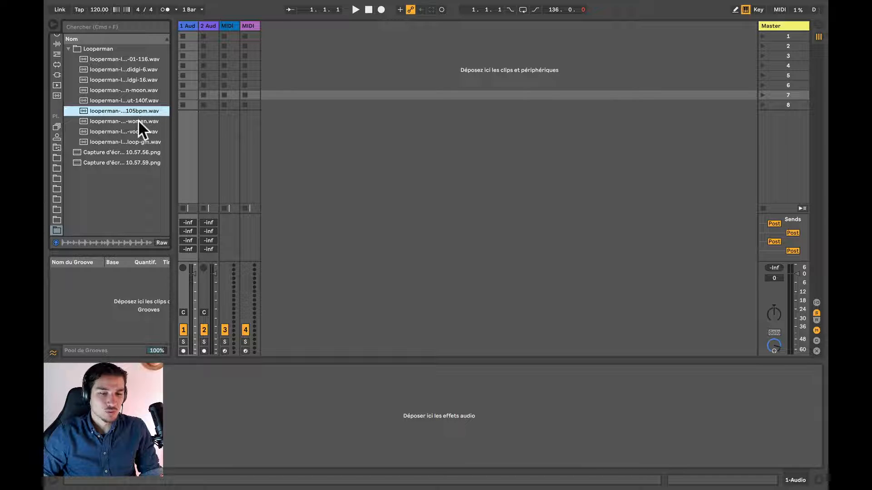
click(138, 121)
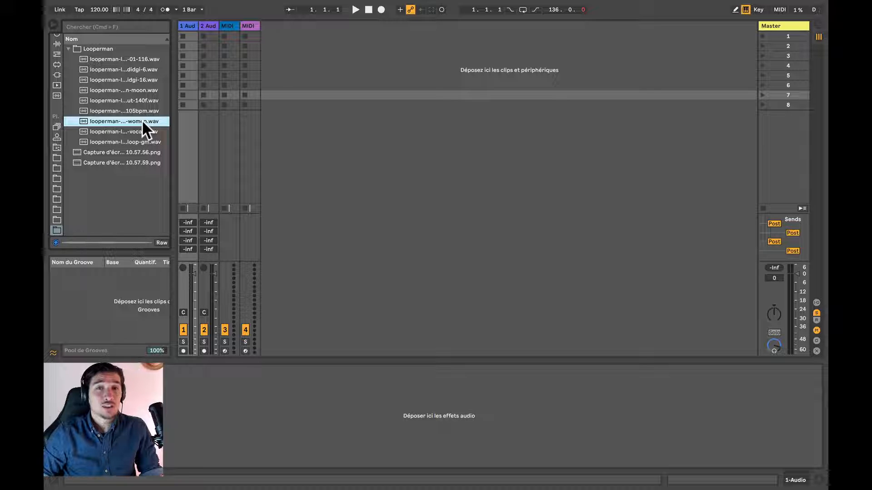
click(140, 131)
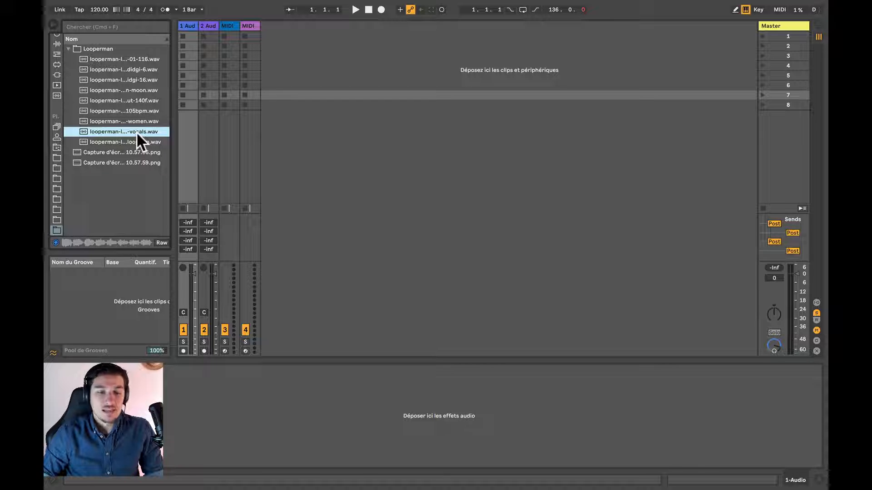
click(142, 139)
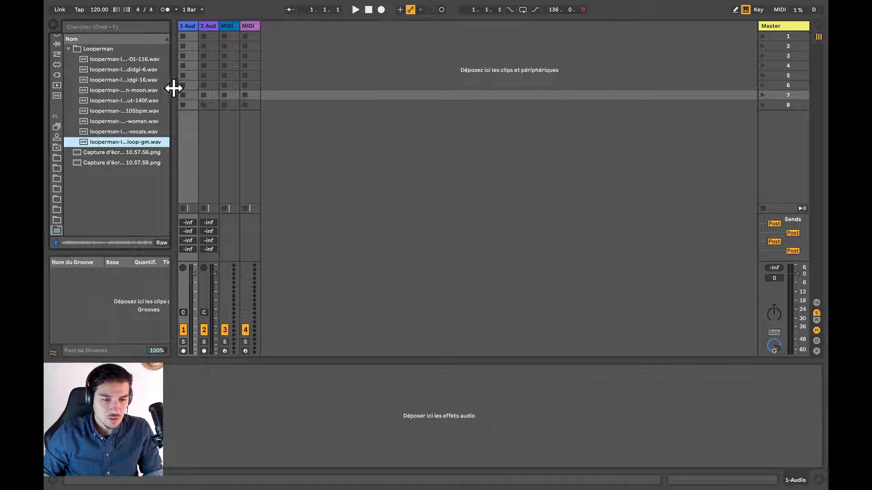
drag(171, 88, 314, 109)
Turn on the metronome and briefly play it at the current project tempo.
click(189, 10)
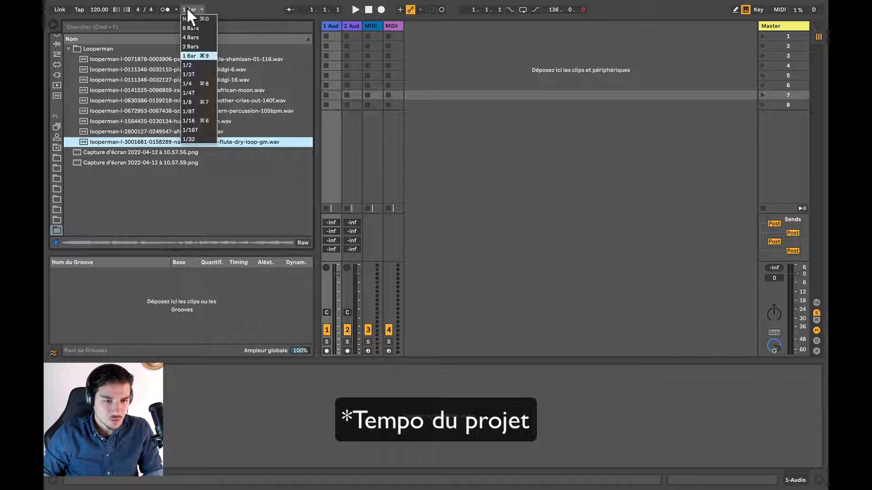
click(187, 8)
click(165, 9)
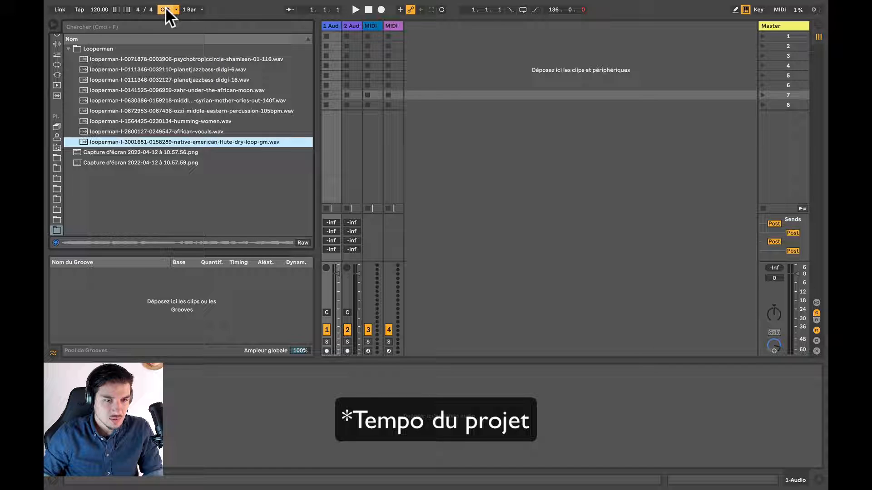
click(102, 9)
key(space)
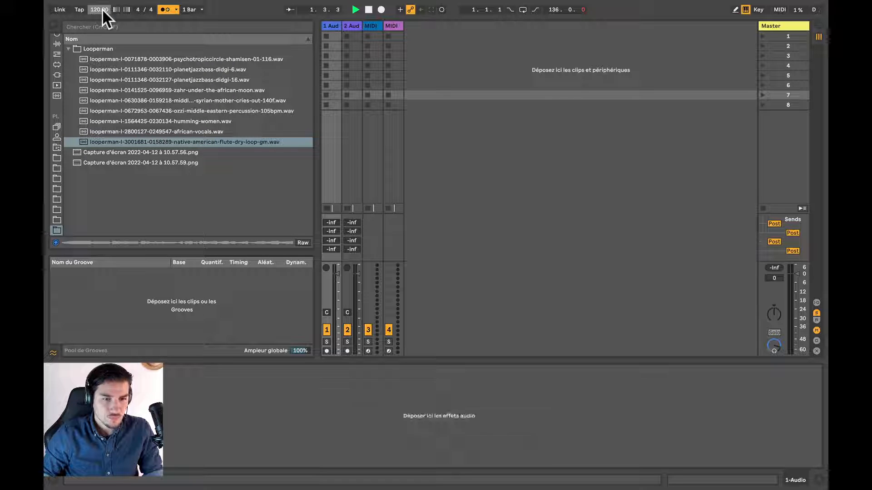
key(space)
Audition the didgi-6, didgi-16 and under-the-african-moon loops against the project tempo.
click(203, 72)
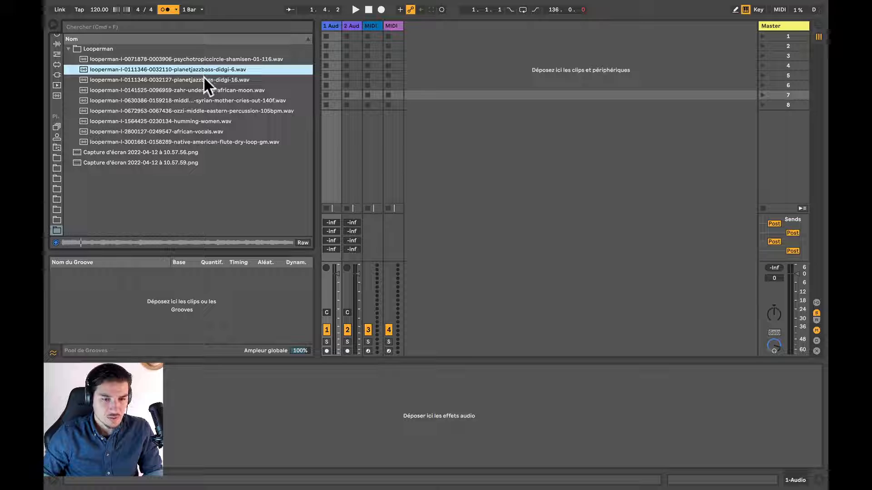
click(204, 81)
click(206, 86)
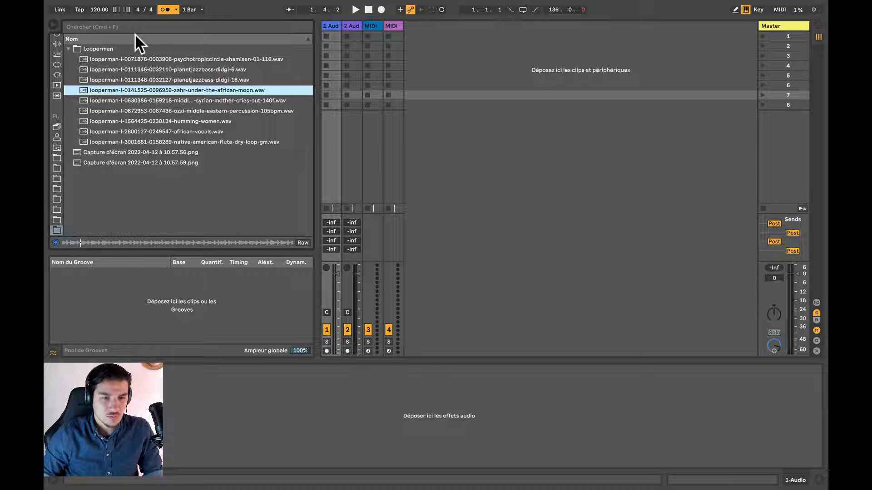
Set the project tempo to about 109 BPM with tap tempo, following the under-the-african-moon loop.
click(78, 9)
click(79, 9)
click(78, 9)
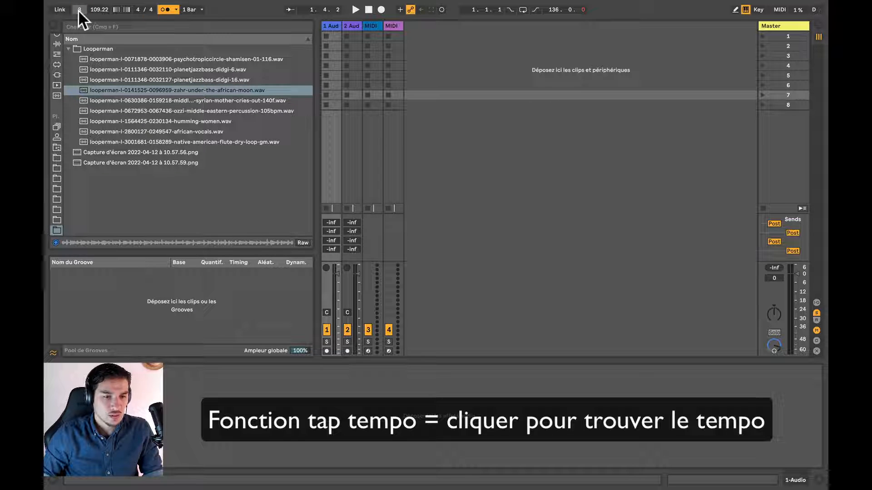
Set the project tempo to 110 BPM, check it against the metronome and turn the metronome off.
click(78, 10)
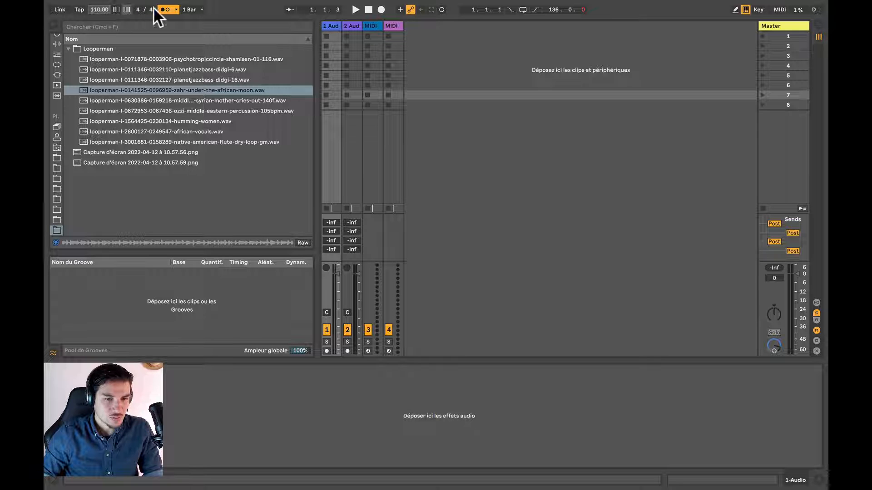
key(space)
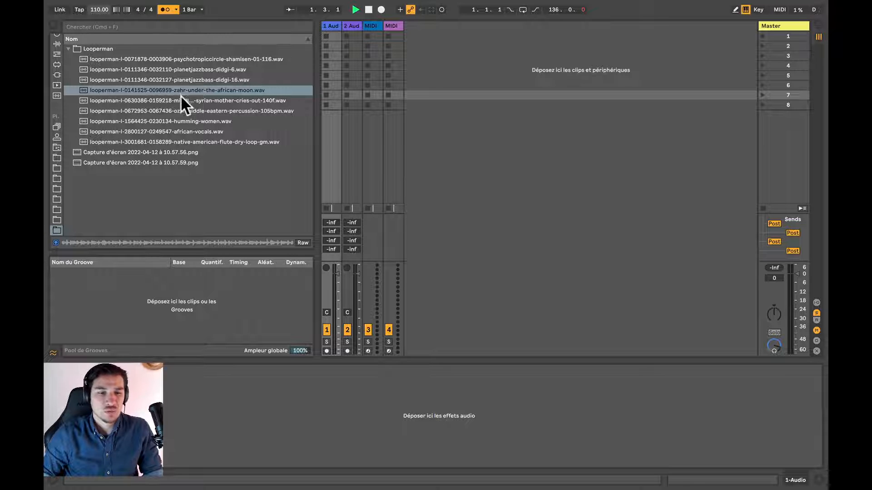
click(167, 10)
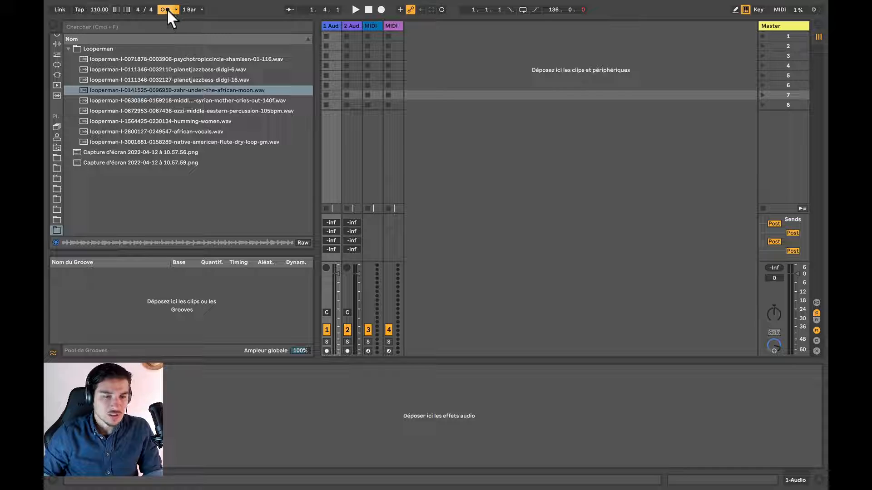
key(space)
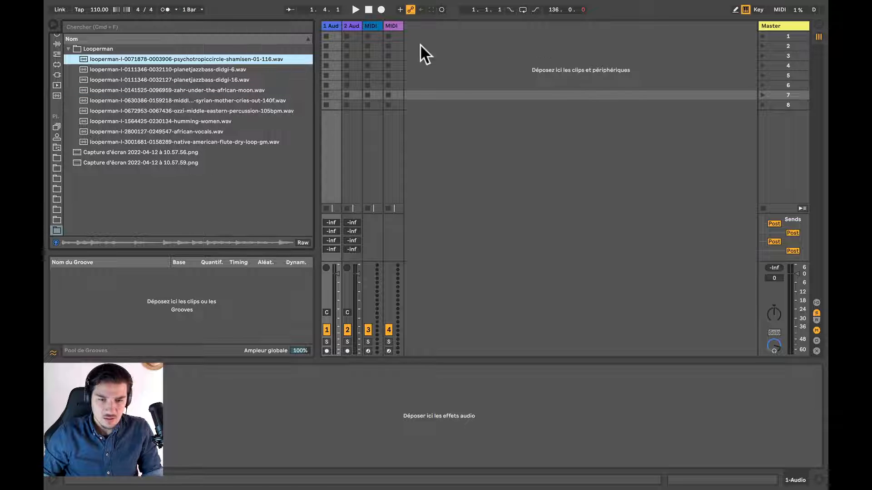
Import all nine Looperman loops side by side onto new audio tracks, one loop per track, and narrow the browser.
shift+click(229, 142)
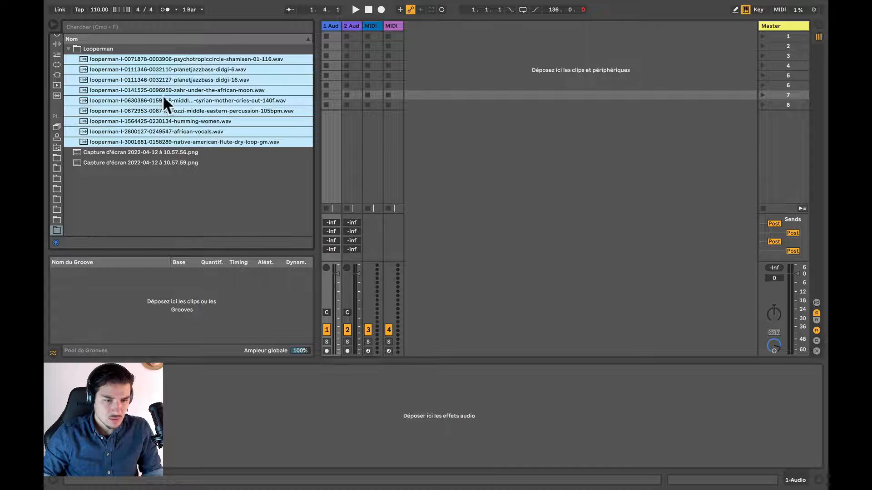
drag(117, 60, 513, 103)
key(super)
drag(513, 102, 500, 36)
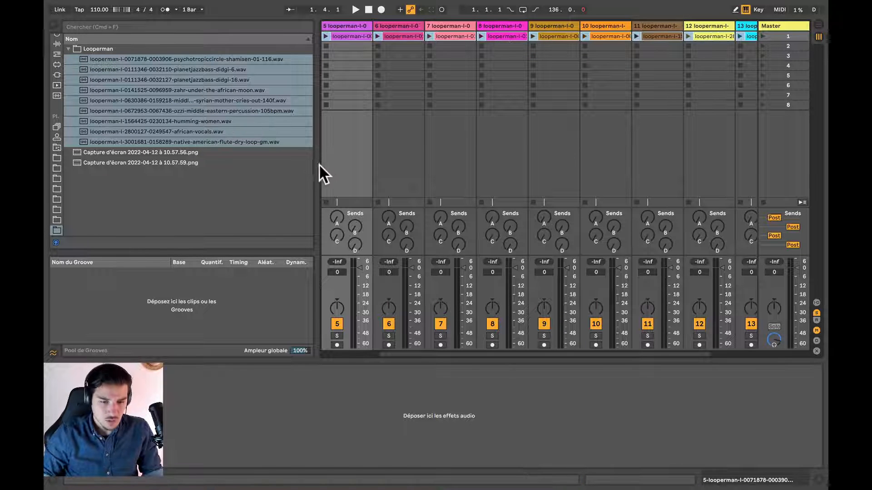
drag(315, 169, 164, 189)
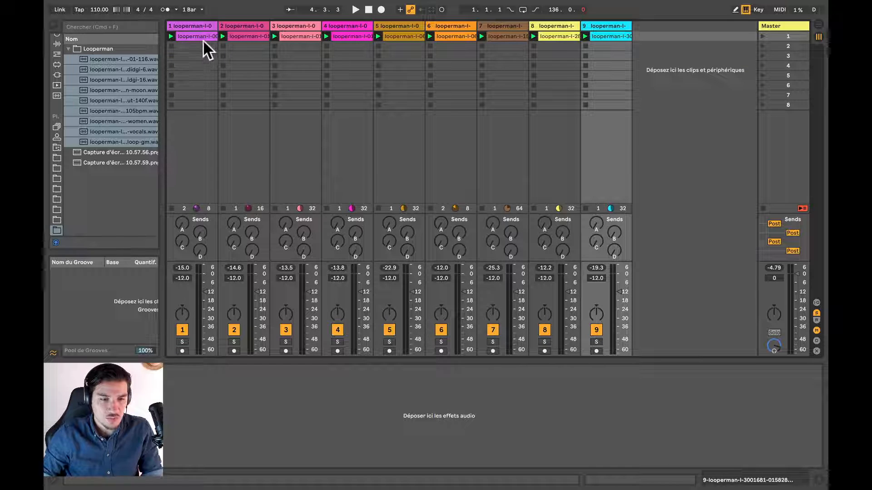
Solo the first track with the shamisen loop, listen to it and colour the track cyan.
click(199, 22)
key(space)
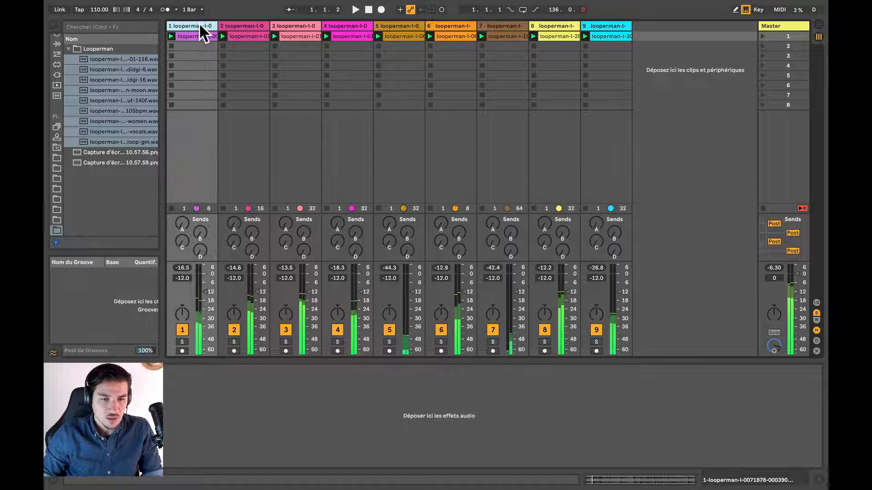
click(182, 342)
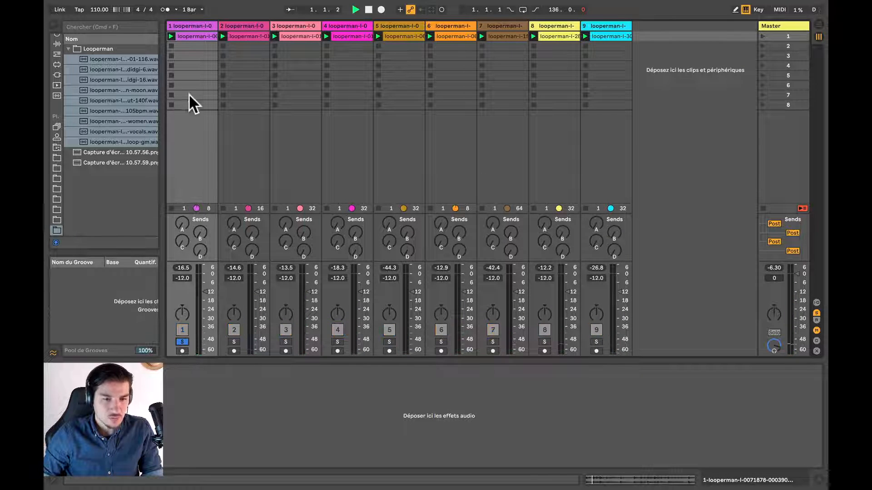
right_click(189, 25)
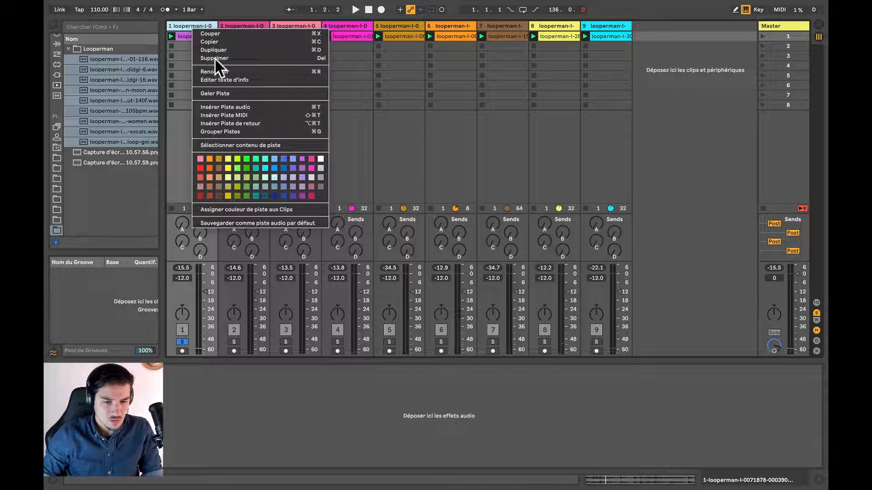
click(266, 159)
Select all nine loop tracks and apply their track colours to the clips.
click(611, 26)
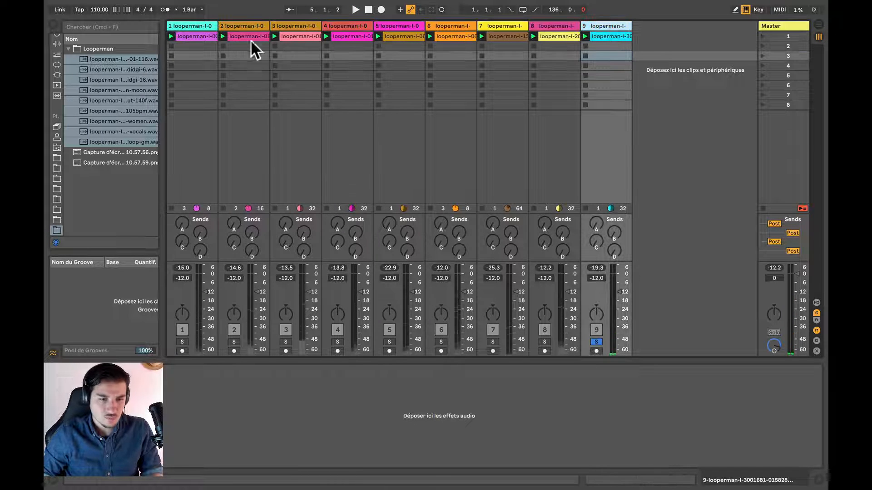
shift+click(197, 28)
right_click(197, 26)
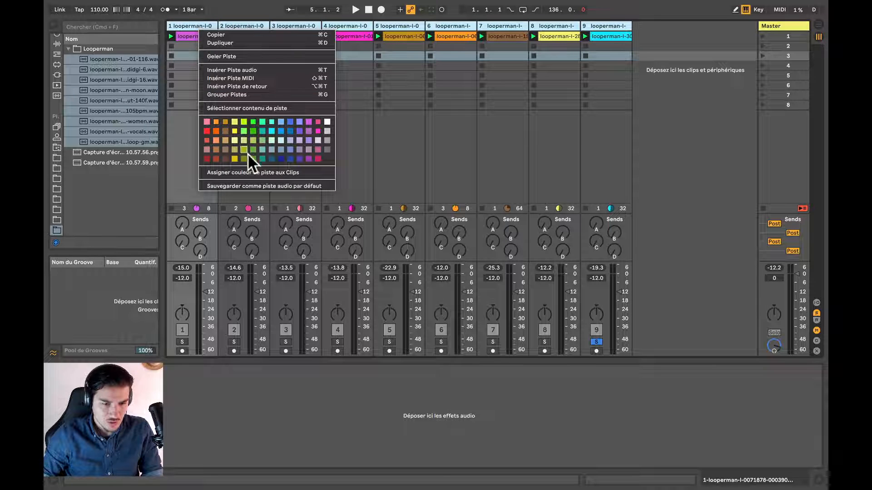
click(251, 172)
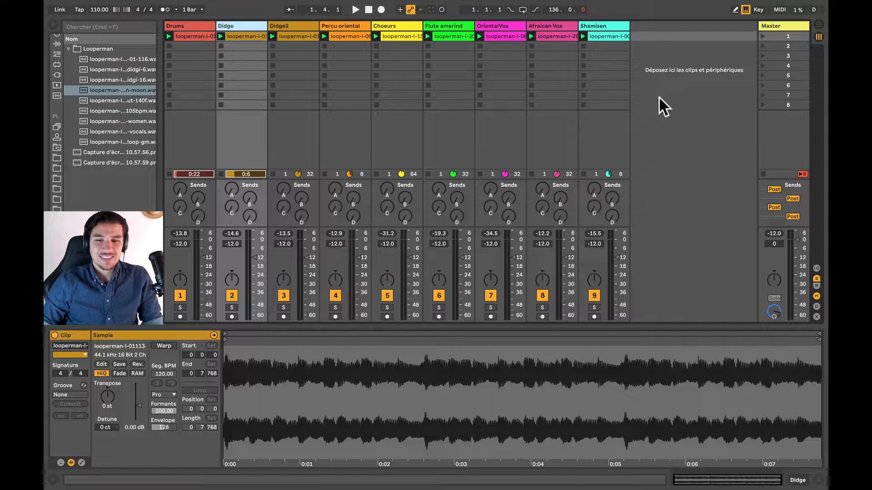
Play the first scene to hear all nine loops together.
click(778, 26)
click(763, 36)
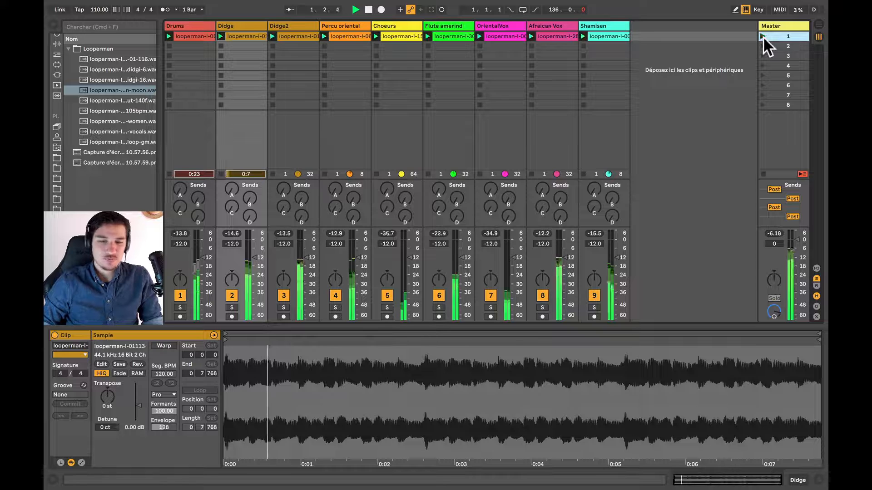
click(666, 67)
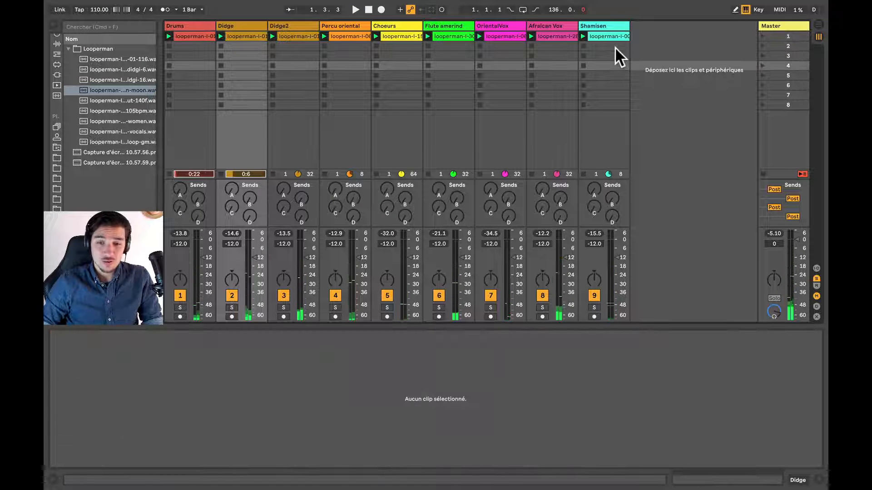
Mute every track from Didge to Shamisen, leaving only Drums active.
click(614, 36)
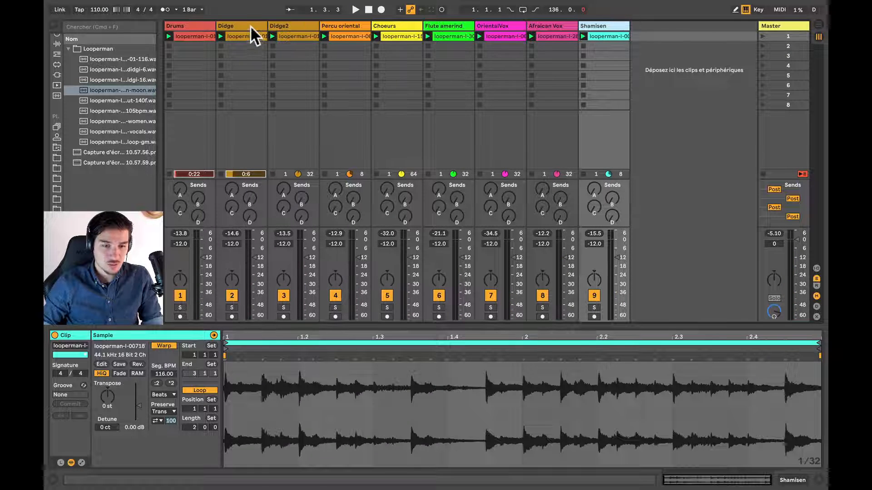
shift+click(250, 25)
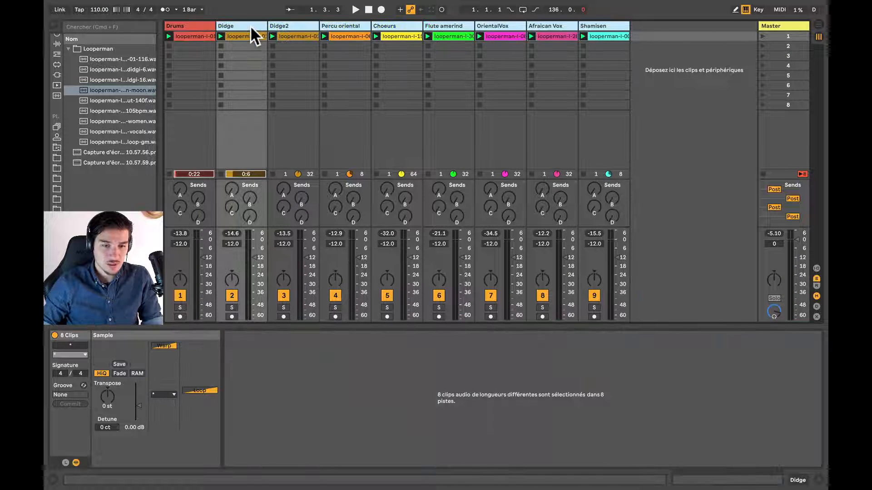
click(594, 296)
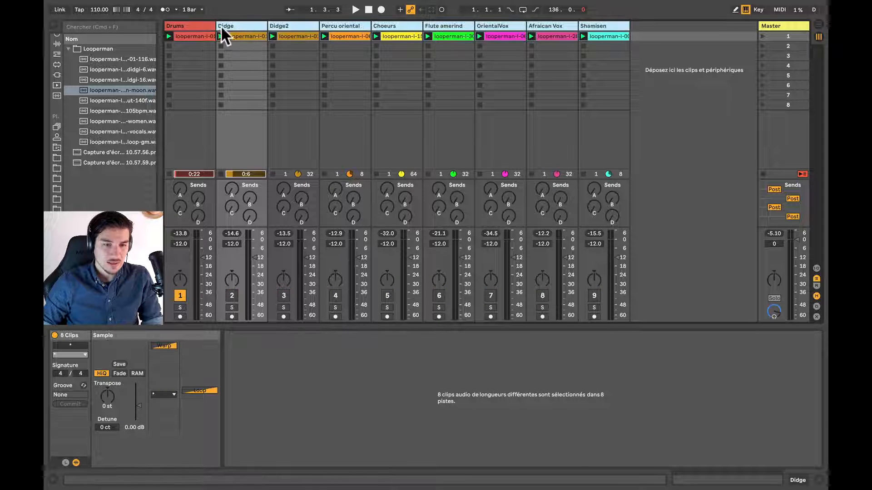
Play the Drums loop alone and enable Warp on its clip.
click(198, 27)
key(space)
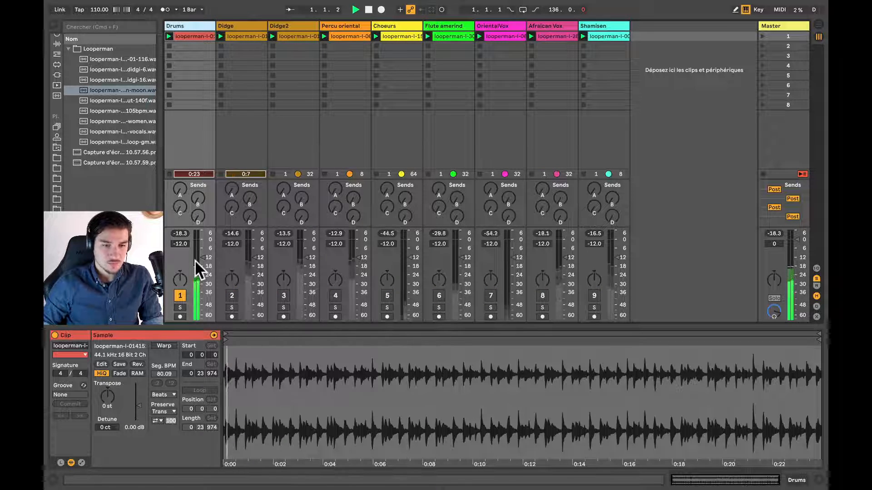
click(165, 345)
key(space)
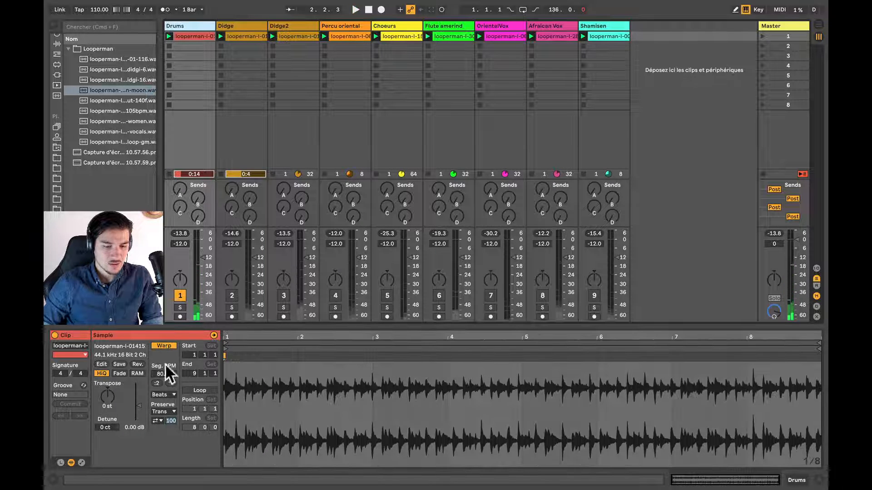
key(space)
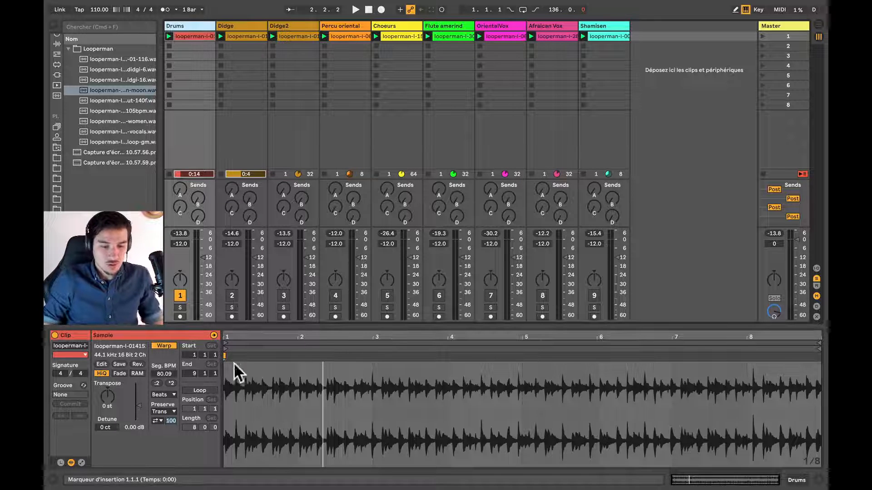
Place a warp marker on the first hit of the Drums clip, at 0:00:094.
scroll(231, 372, up, 7)
scroll(231, 372, up, 1)
scroll(230, 373, left, 3)
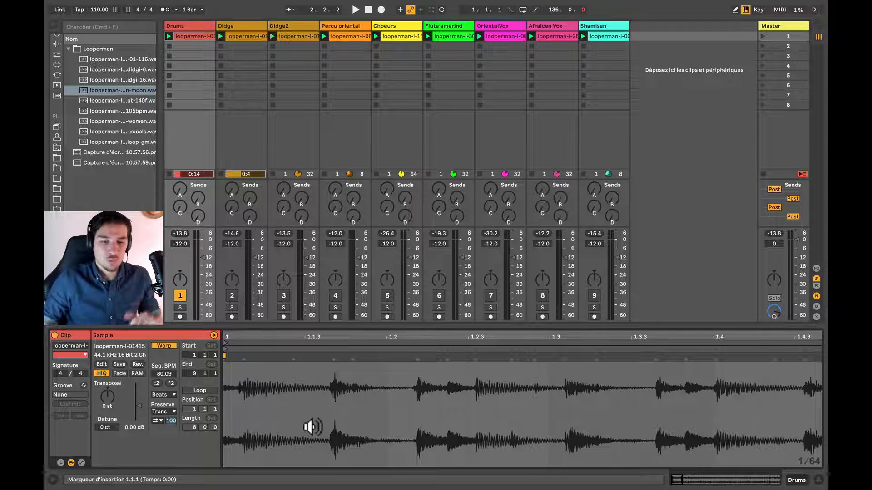
scroll(388, 426, down, 7)
scroll(388, 426, down, 3)
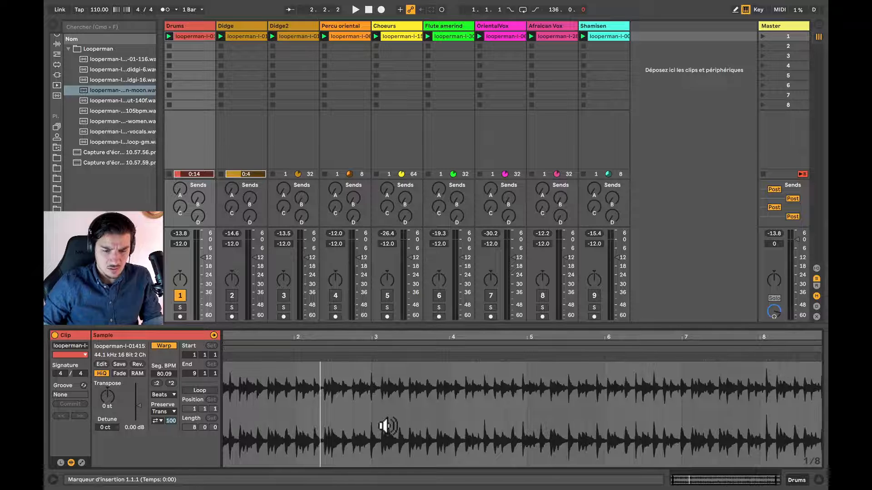
scroll(354, 419, up, 1)
scroll(236, 386, up, 6)
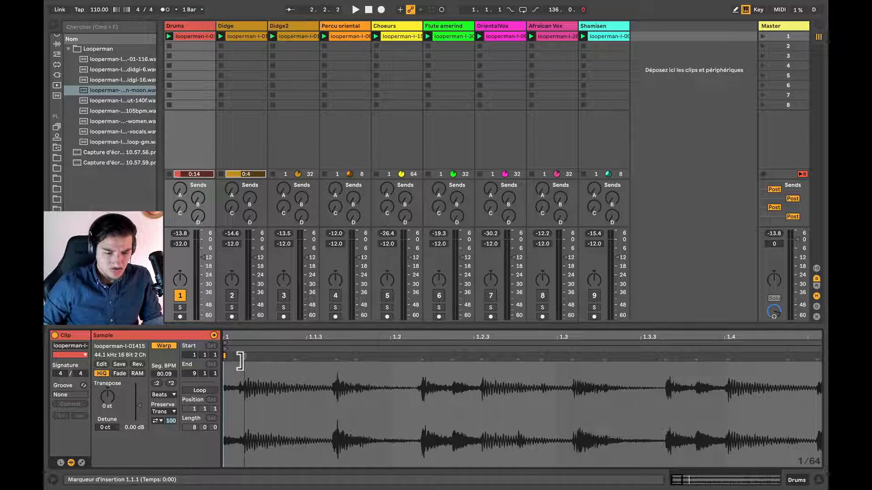
key(space)
key(space)
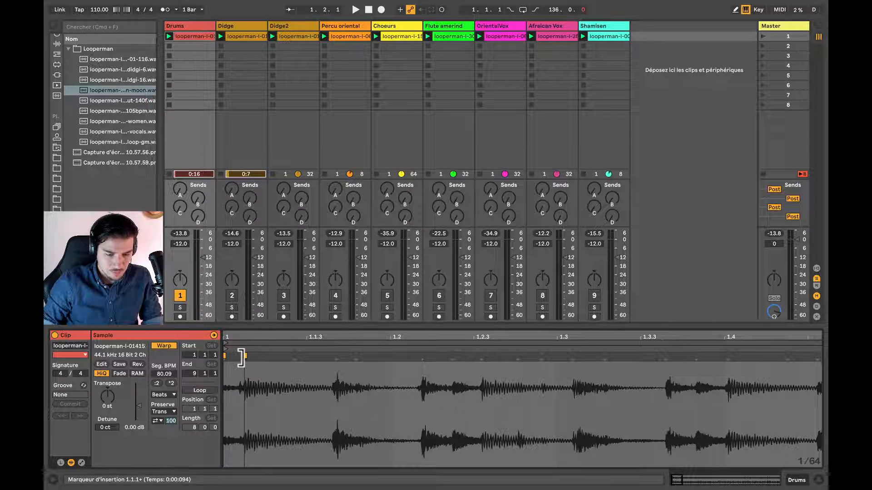
Play the Drums loop to find where its phrase ends and place a second warp marker there, at 0:04:451.
scroll(307, 383, down, 3)
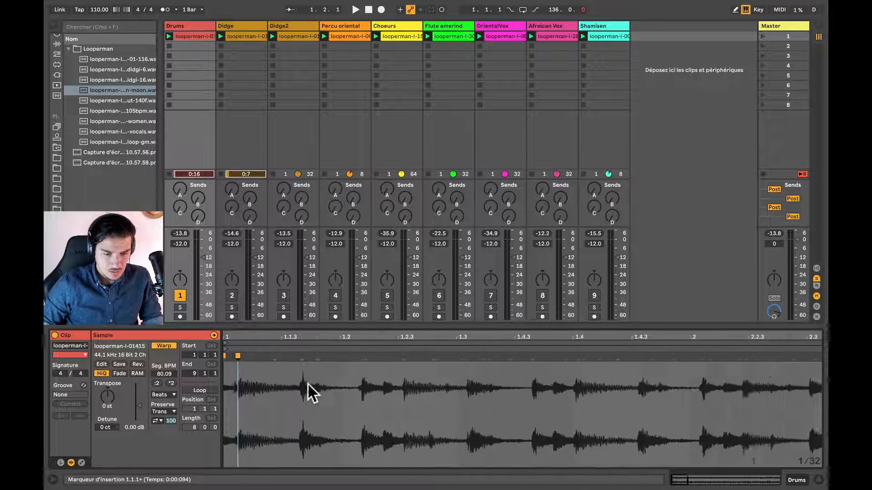
scroll(307, 383, down, 4)
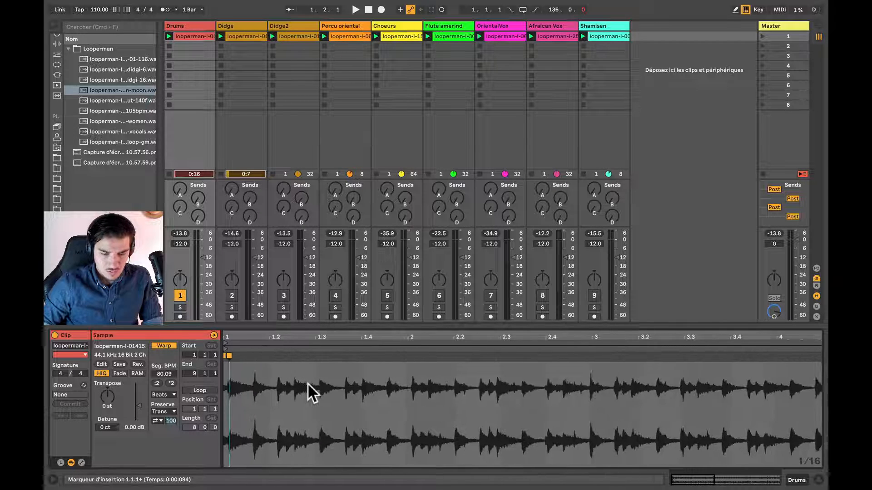
scroll(307, 382, down, 1)
key(space)
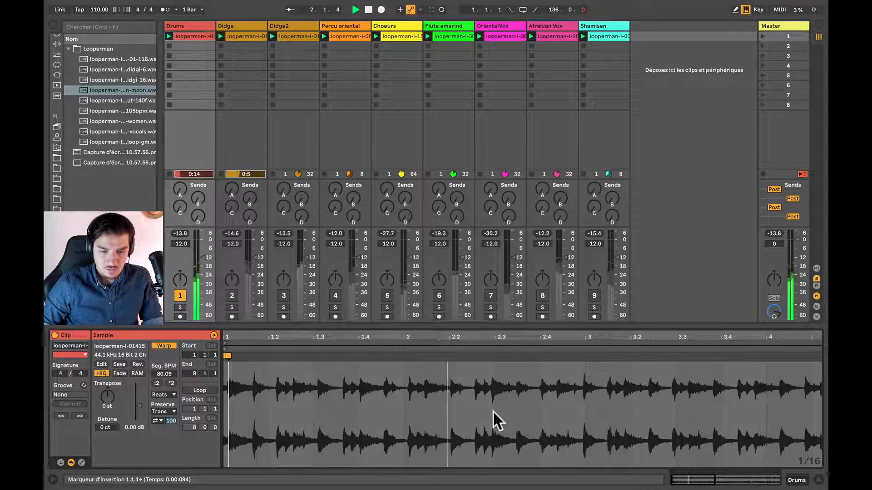
key(space)
click(491, 362)
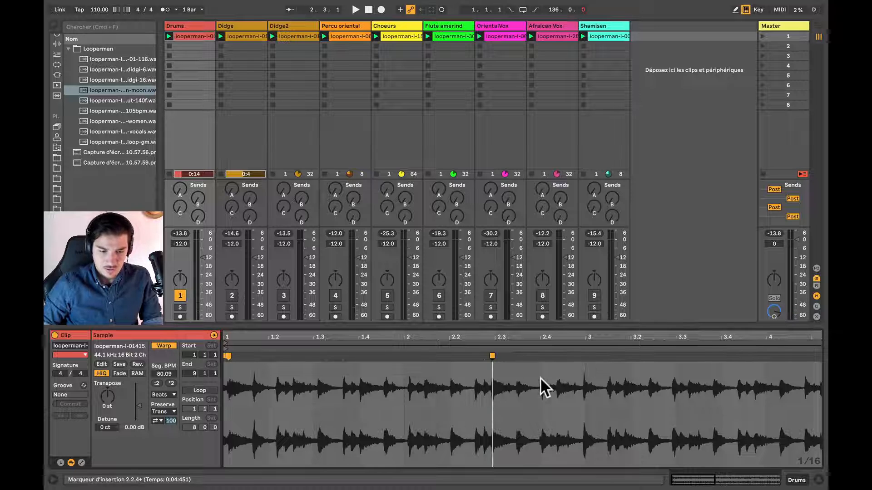
Turn on looping for the Drums clip, shorten the loop to end at 2.3.1 and play it.
click(199, 391)
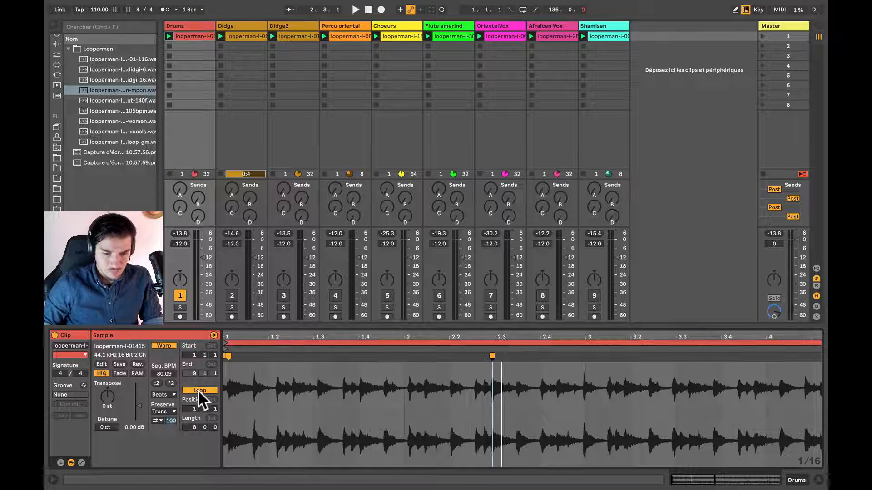
scroll(716, 369, down, 5)
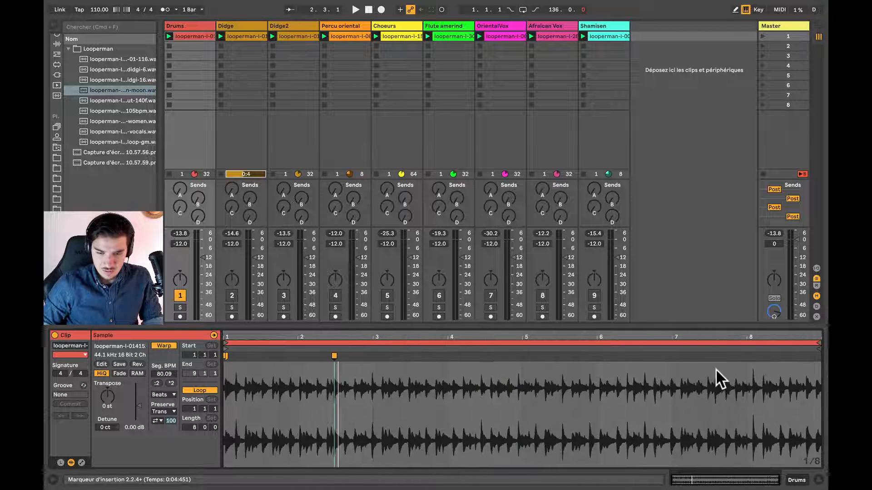
scroll(715, 369, up, 1)
drag(816, 345, 327, 364)
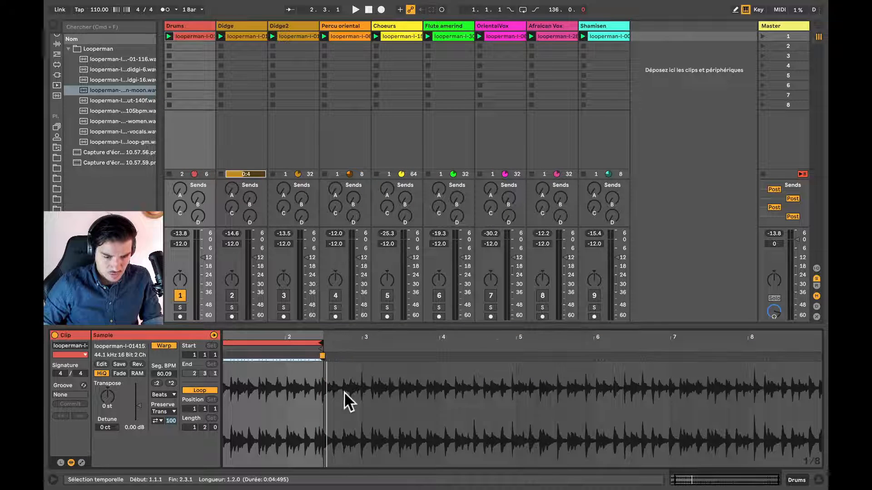
scroll(344, 391, up, 4)
scroll(345, 391, left, 5)
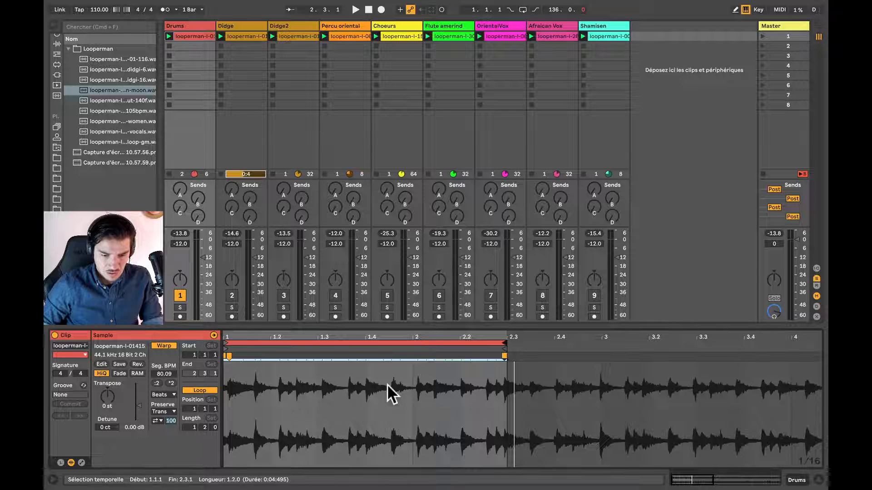
key(space)
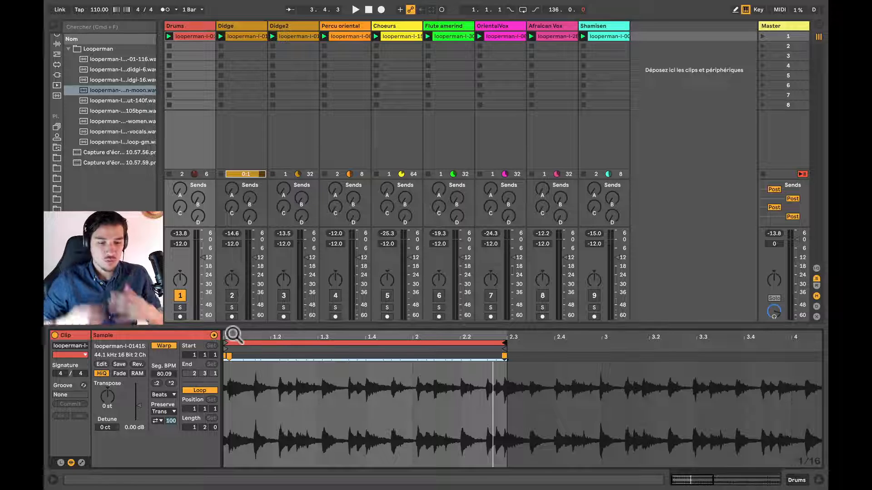
Set the segment BPM of the Drums clip to 120.
click(162, 372)
text(120)
key(Return)
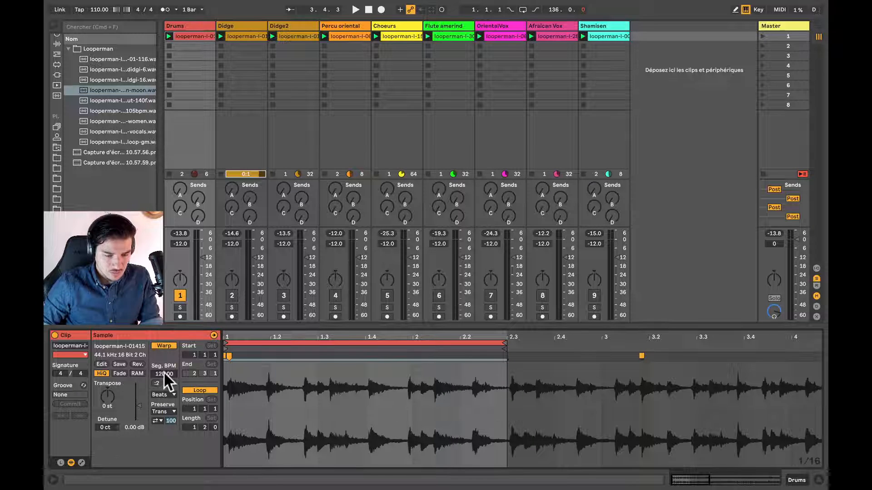
Set the segment BPM of the Drums clip to 110 and check the loop against the metronome.
click(162, 372)
text(110)
key(Return)
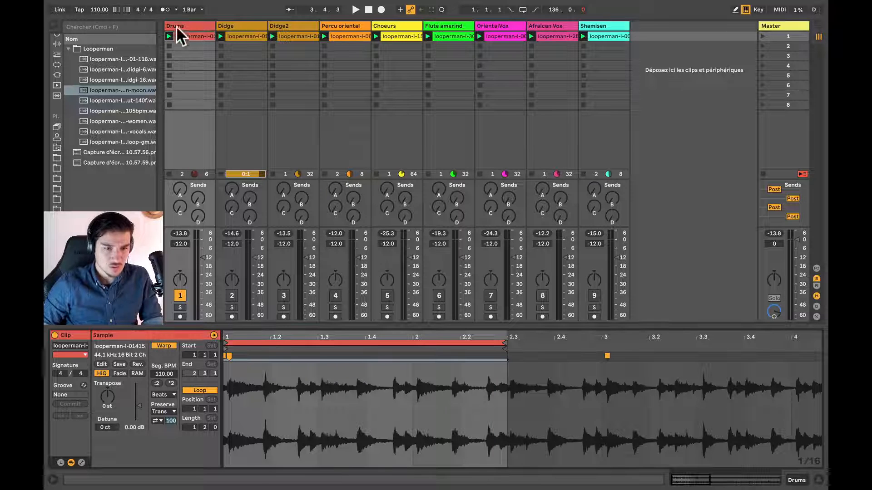
click(166, 9)
key(space)
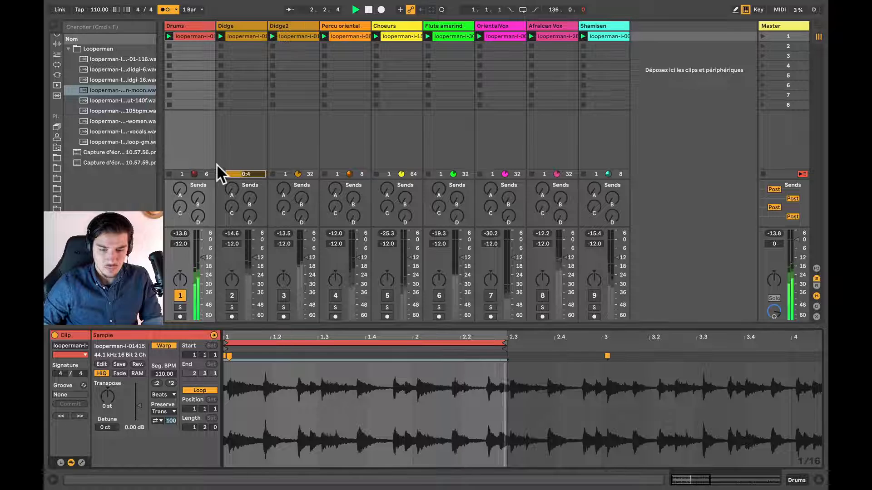
key(space)
click(163, 7)
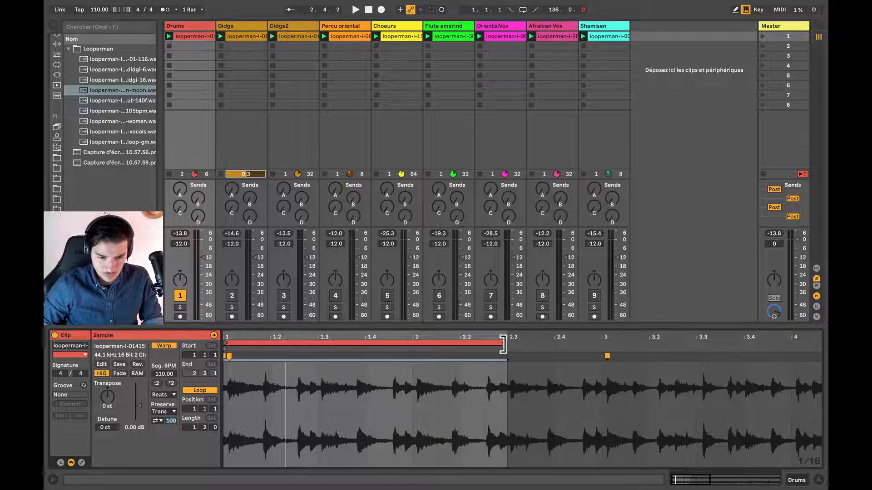
Extend the Drums clip's loop to end at 3.1.1 and play it.
drag(502, 344, 602, 354)
key(space)
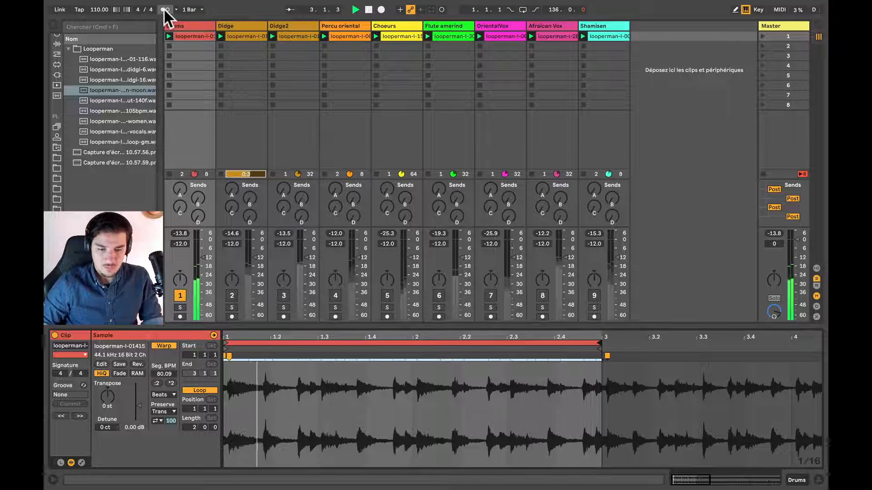
key(space)
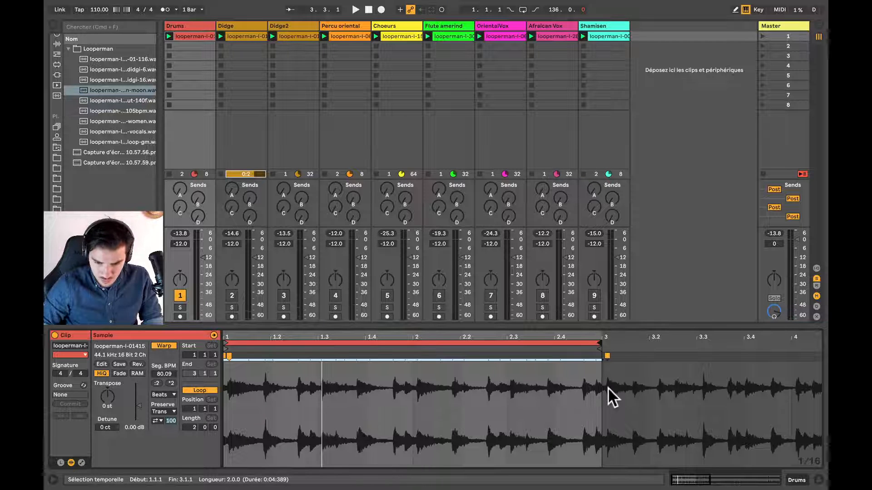
Move the Drums clip's warp marker on the first hit to the clip start at 1.1.1.
scroll(606, 386, up, 5)
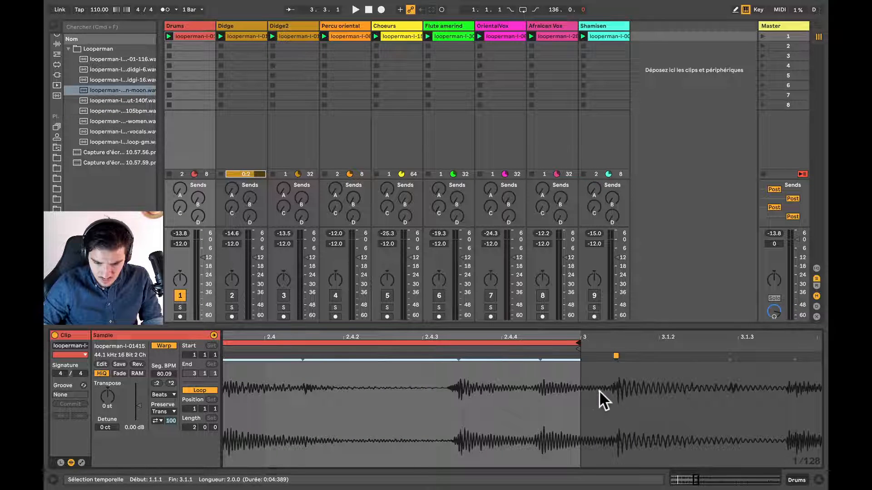
scroll(510, 389, down, 5)
scroll(249, 399, down, 1)
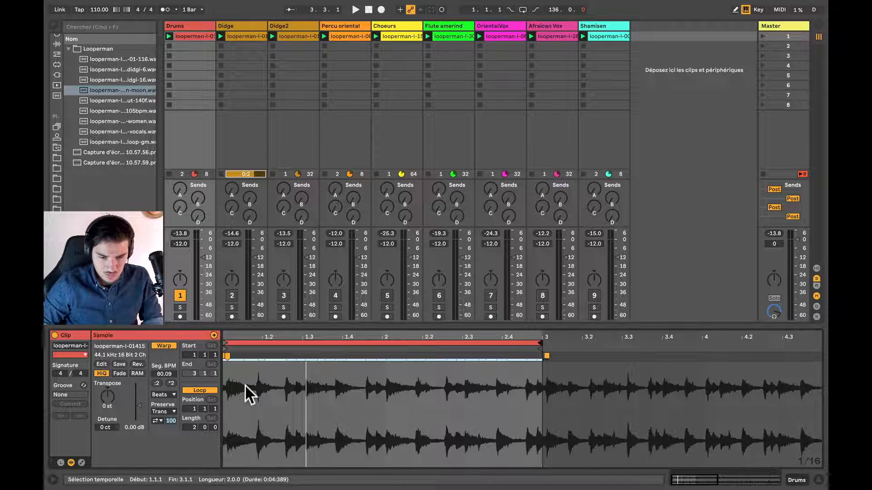
scroll(244, 385, up, 4)
scroll(244, 385, left, 2)
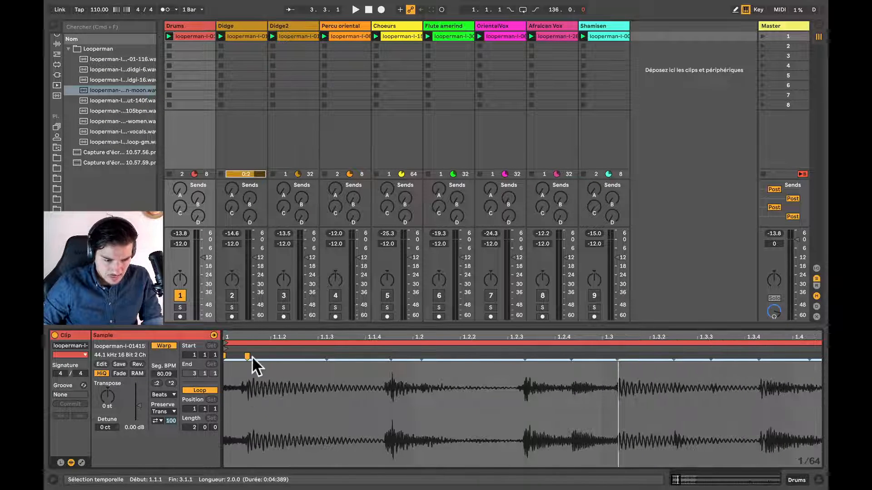
drag(247, 357, 221, 365)
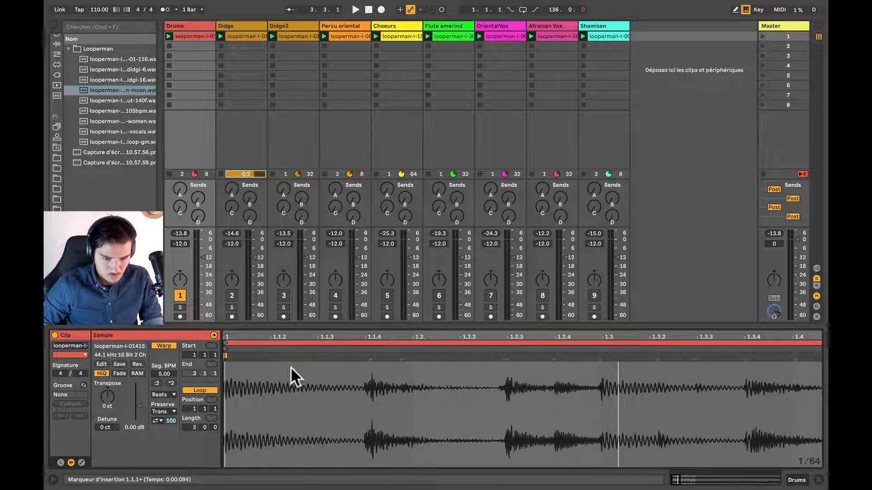
Move the Drums clip's second warp marker, at 0:04:451, onto the loop end at 3.1.1.
scroll(373, 390, down, 5)
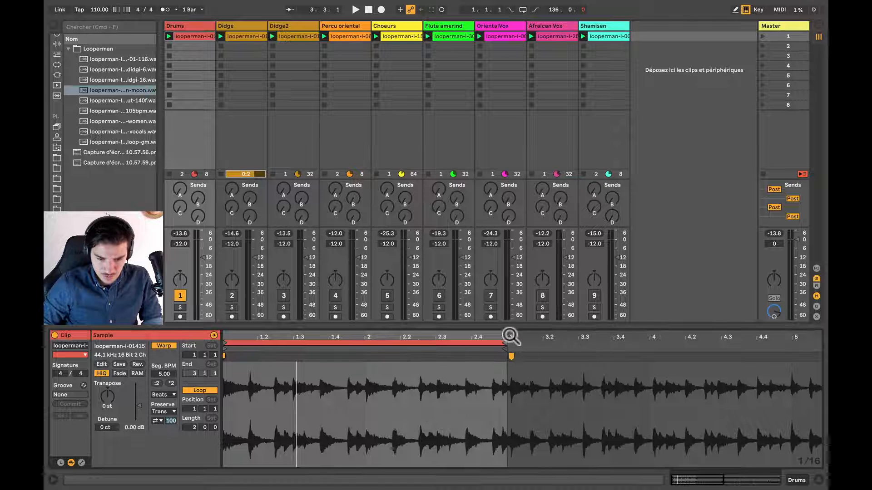
mouse_move(511, 336)
mouse_down()
mouse_move(534, 356)
mouse_move(501, 366)
mouse_up()
scroll(478, 397, down, 5)
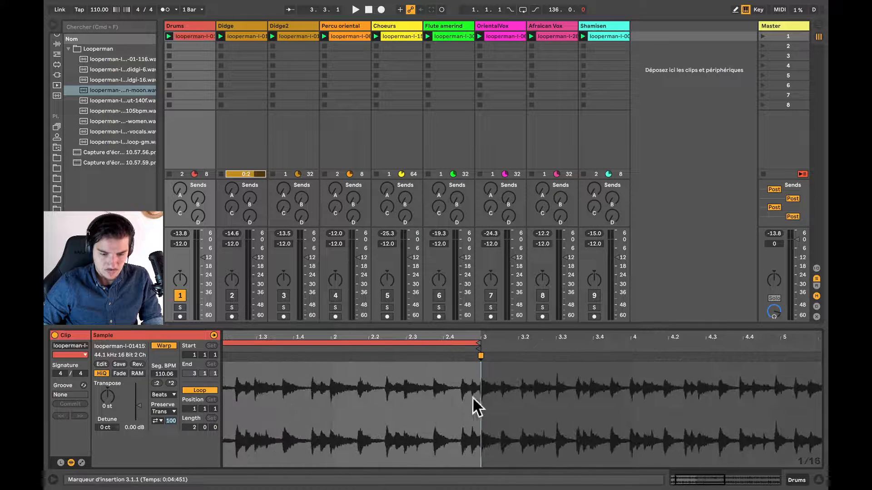
scroll(335, 396, down, 1)
scroll(335, 397, up, 3)
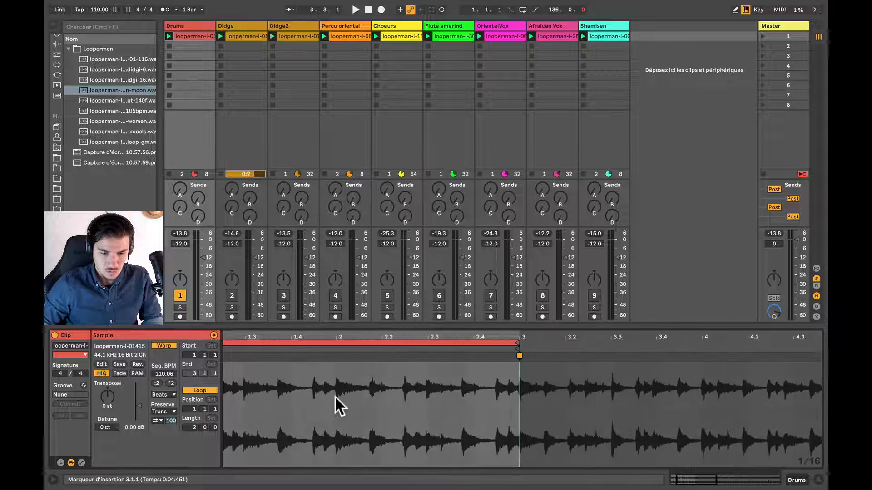
Play the warped Drums loop without and with the metronome to check its timing.
key(space)
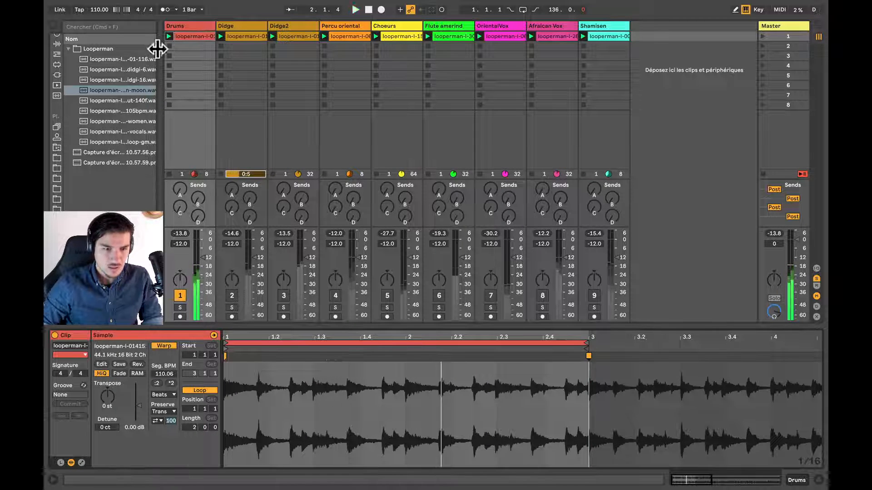
key(space)
click(166, 10)
key(space)
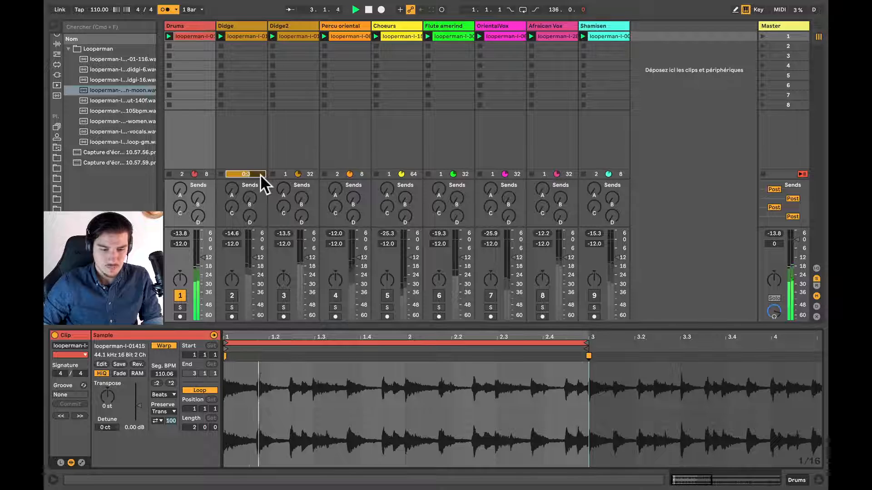
click(165, 10)
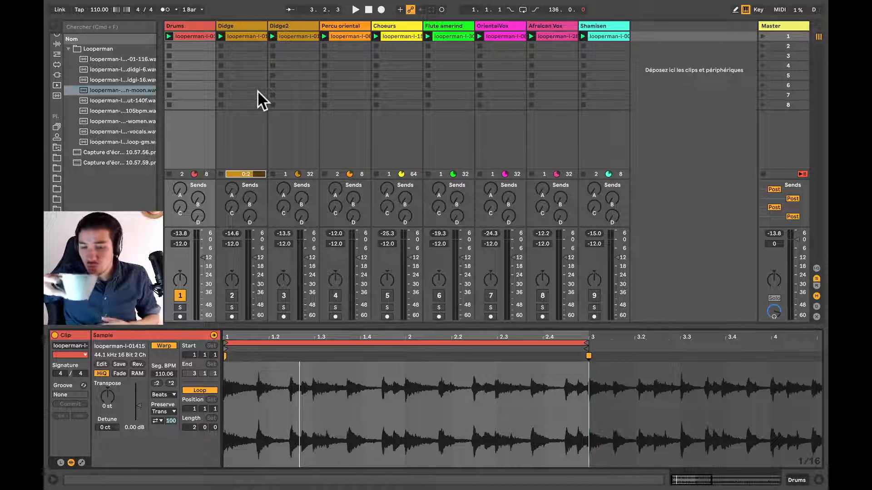
Audition the Didge clip with the Drums, unwarp it, and mute the Drums track to hear its original phrase alone.
key(space)
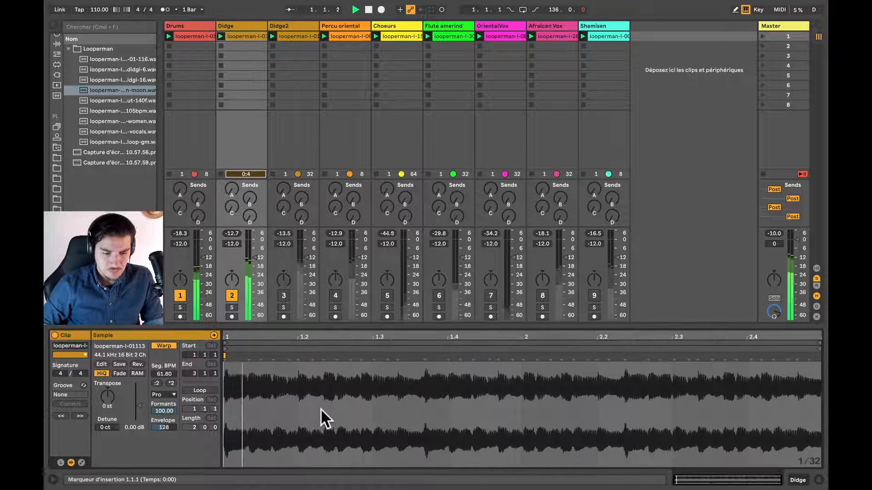
key(space)
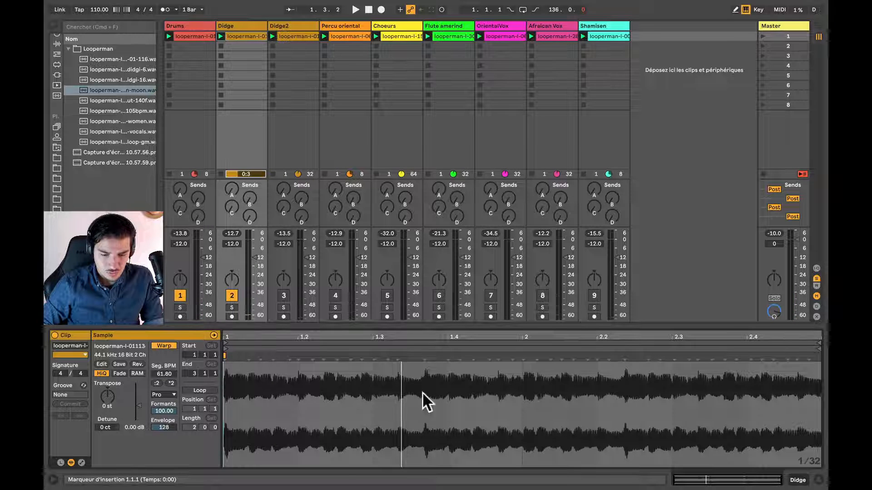
click(160, 345)
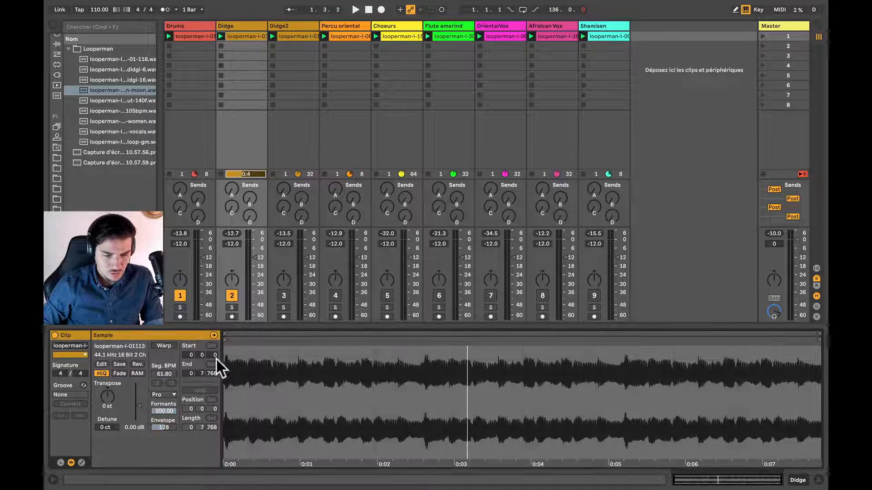
key(space)
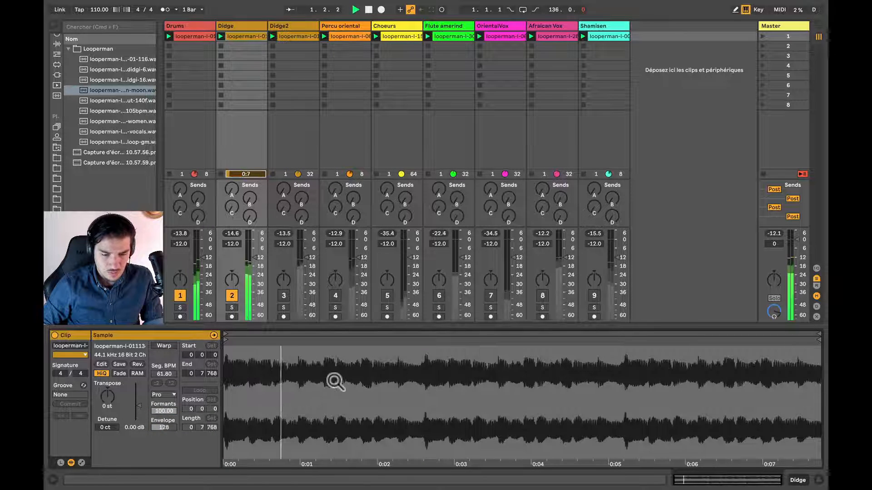
click(180, 295)
key(space)
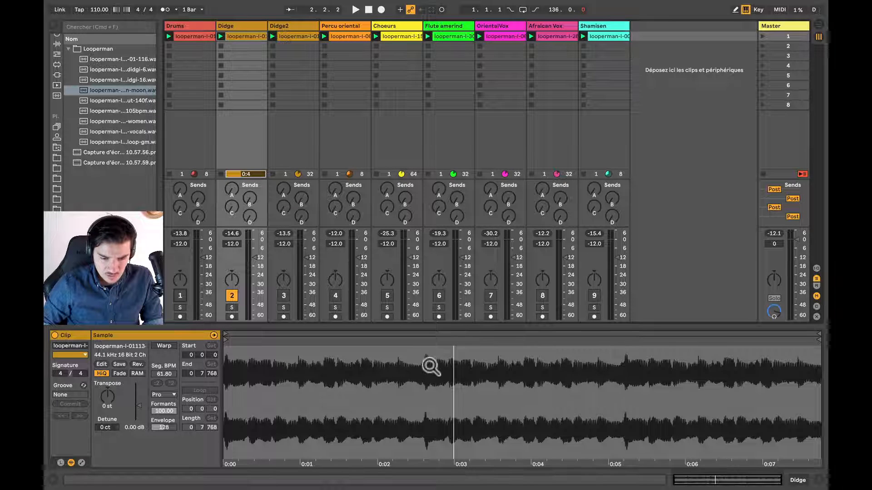
Turn warping back on for the Didge clip and place a warp marker on the phrase end at 0:02:618.
click(164, 345)
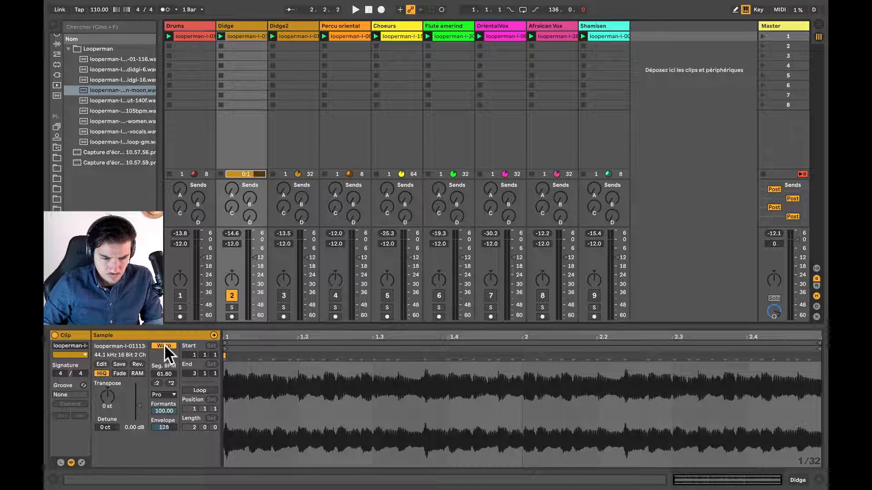
click(424, 361)
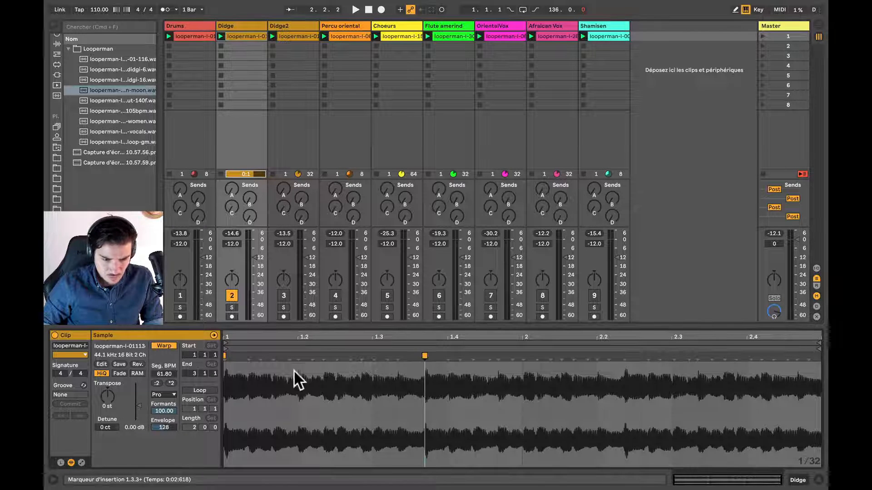
click(283, 417)
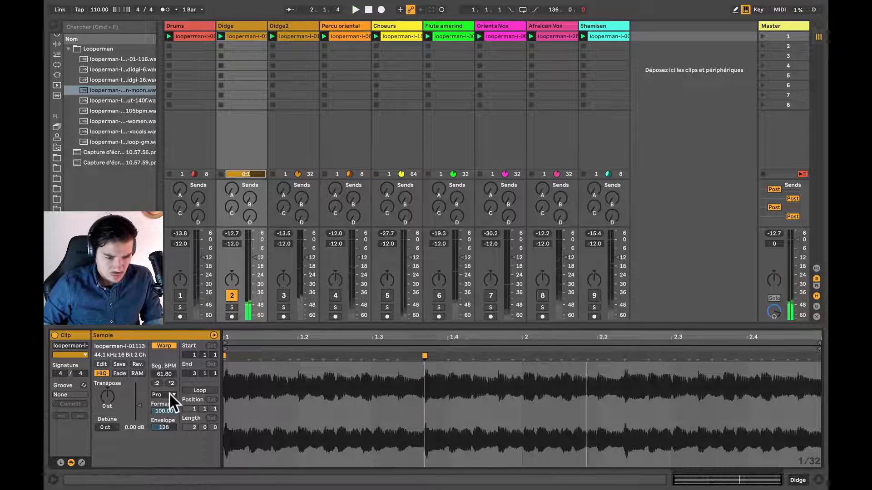
Turn on looping for the Didge clip and shorten the loop to end at 1.3.4, near the new warp marker.
click(193, 390)
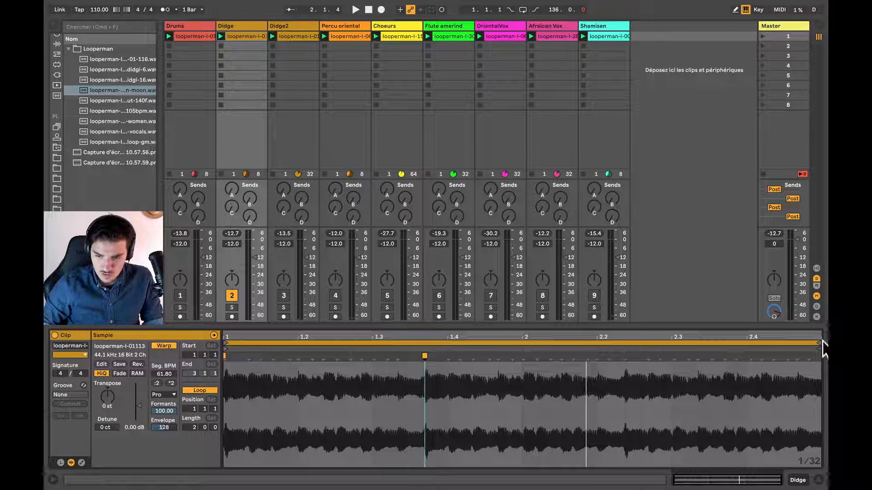
drag(823, 345, 427, 366)
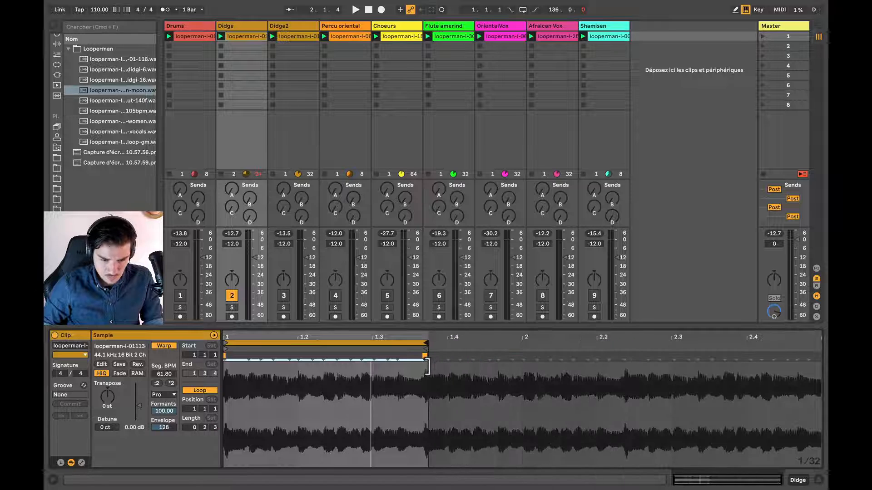
scroll(432, 394, up, 3)
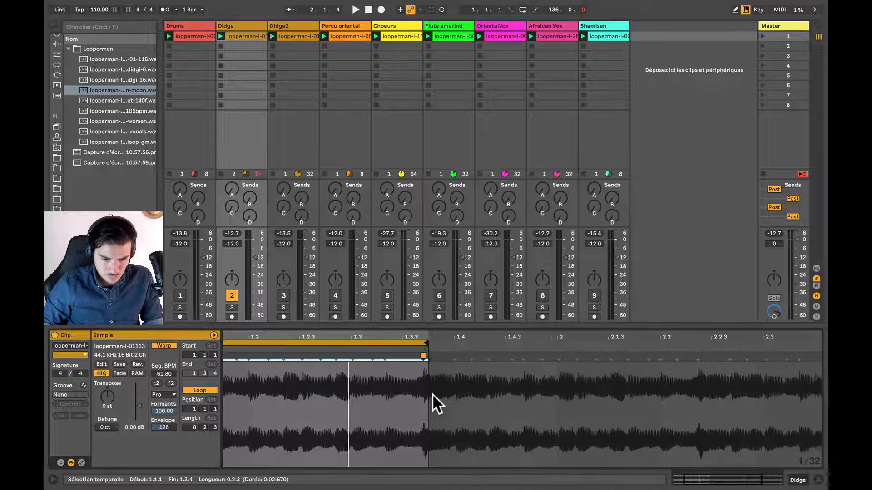
scroll(433, 394, down, 1)
scroll(432, 394, down, 1)
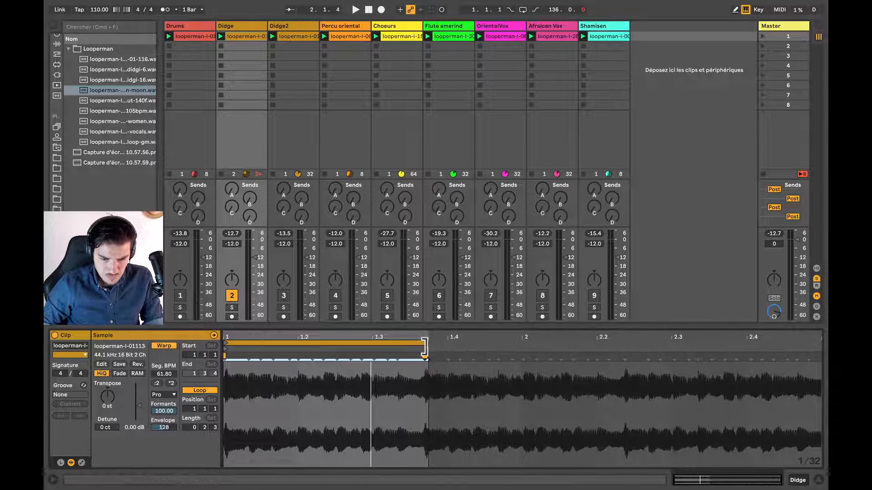
Extend the Didge clip's loop to end at 2.1.1 and play it.
drag(427, 346, 518, 344)
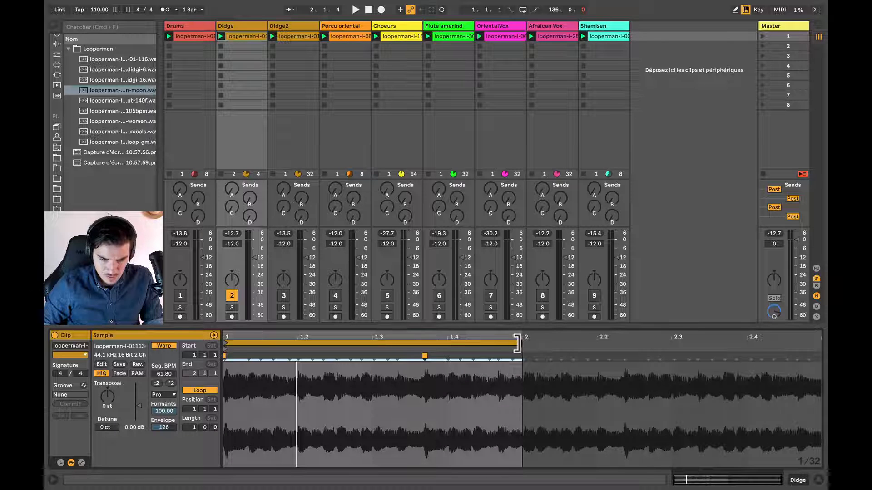
key(space)
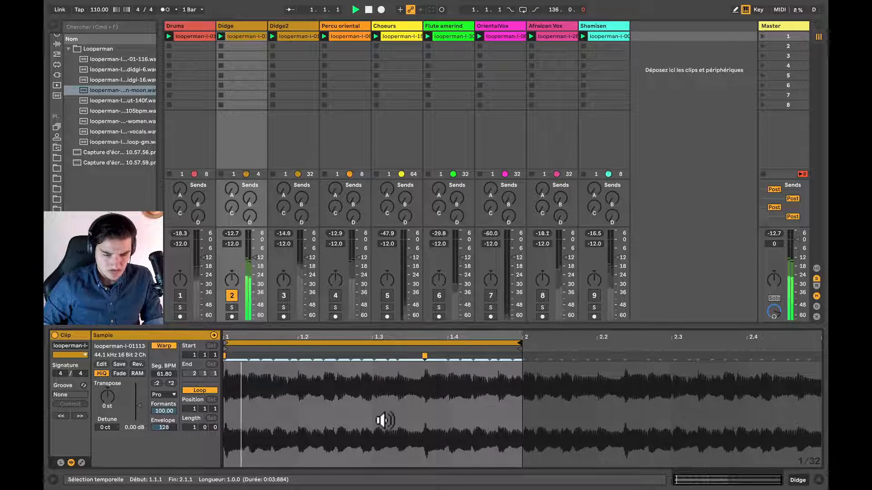
key(space)
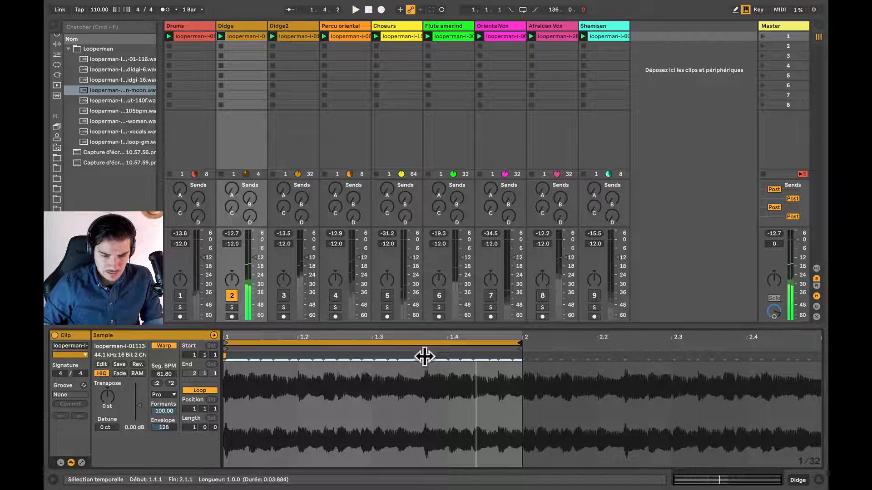
Move the Didge clip's warp marker at 0:02:618 to the loop end at 2.1.1 and play the loop.
drag(424, 354, 523, 354)
key(space)
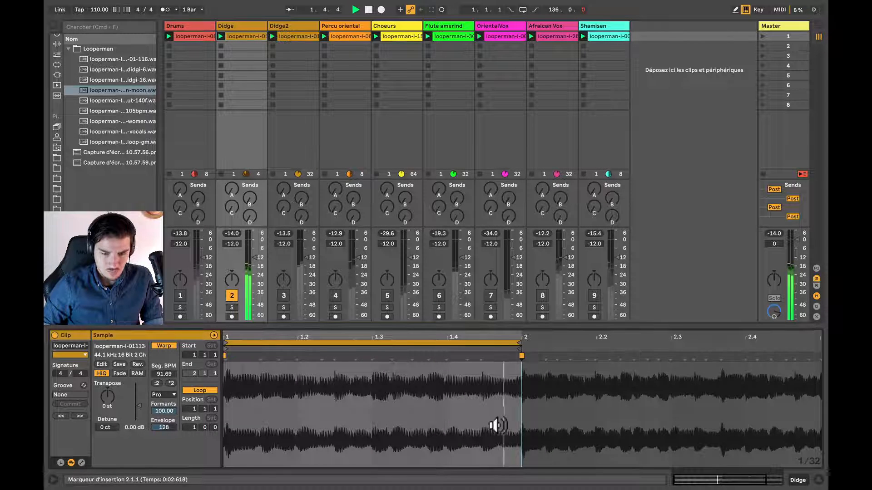
key(space)
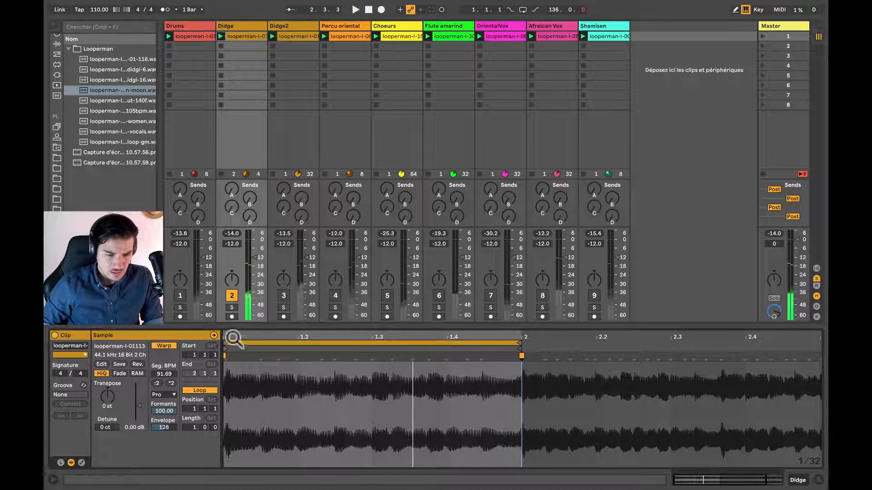
Align the Didge clip's first hit with 1.1.1 and play the loop with the Drums track reactivated.
scroll(237, 363, up, 5)
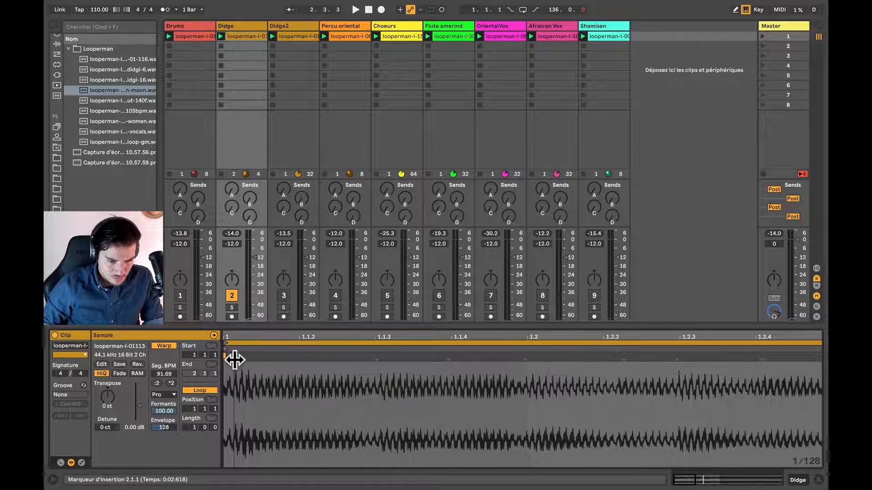
mouse_move(231, 355)
mouse_down()
mouse_move(222, 355)
mouse_move(251, 331)
mouse_move(251, 295)
mouse_up()
key(space)
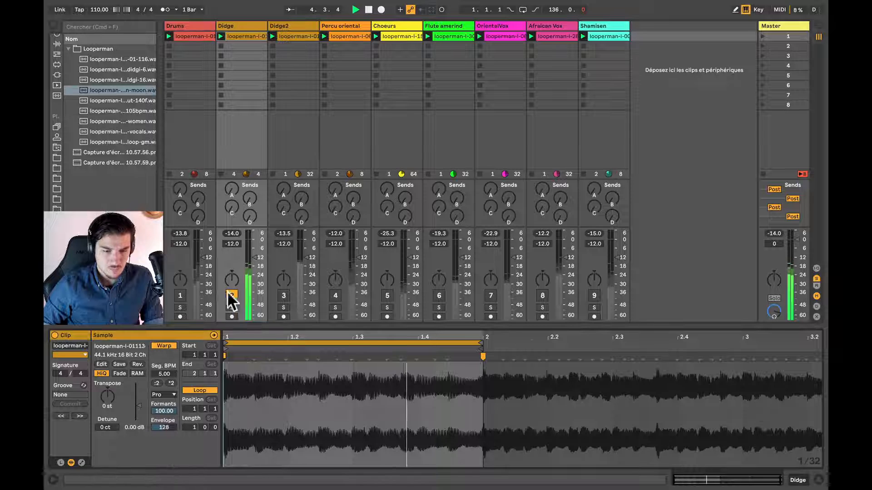
click(180, 296)
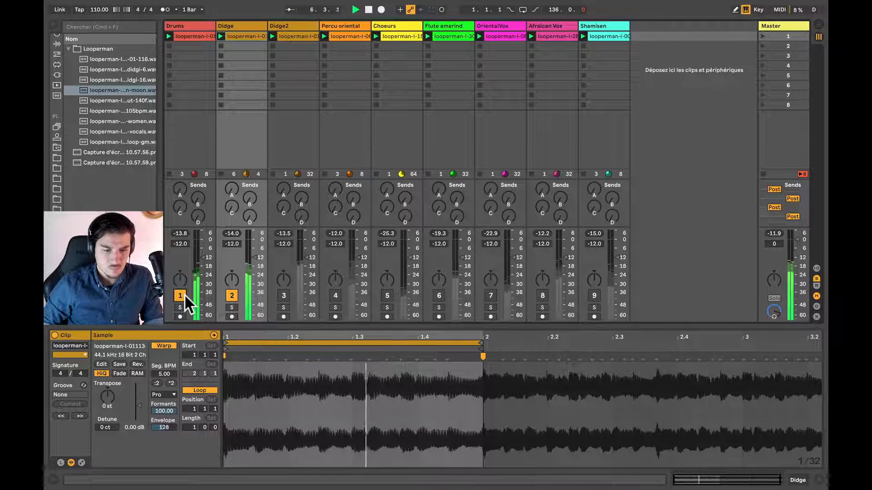
Activate the Didge2 track, open its clip and play it with only the Drums track alongside.
click(283, 295)
key(space)
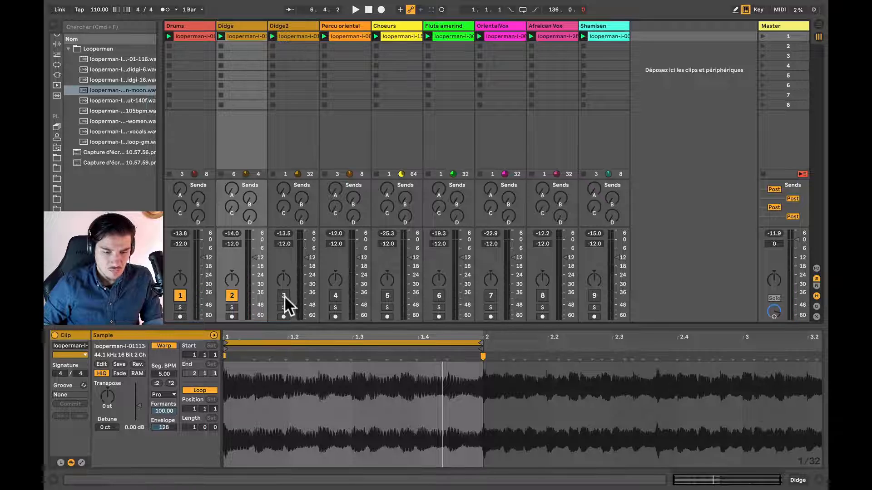
click(288, 35)
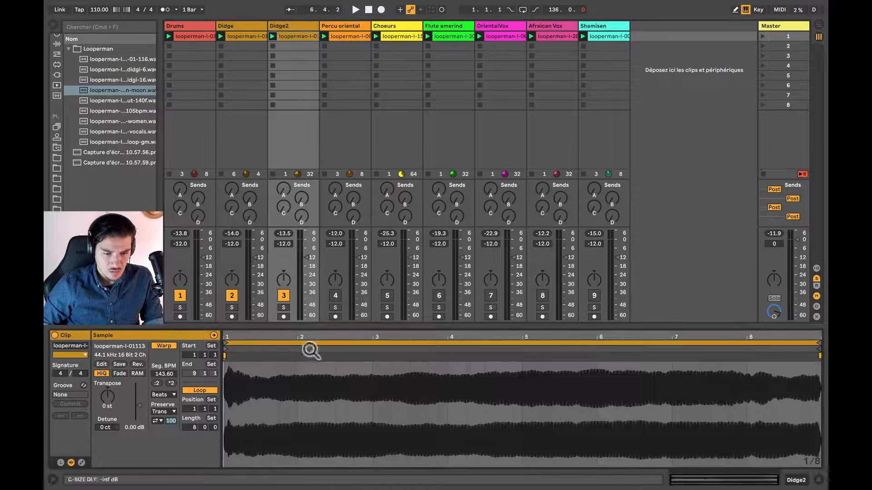
key(space)
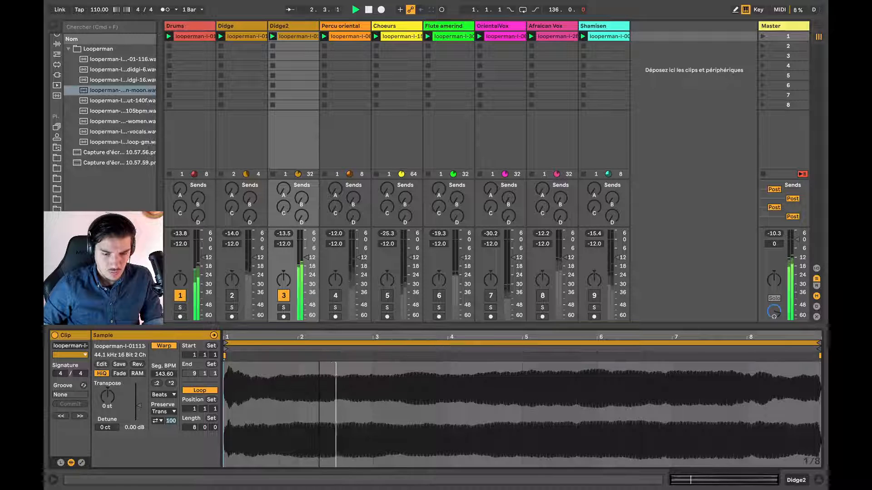
key(space)
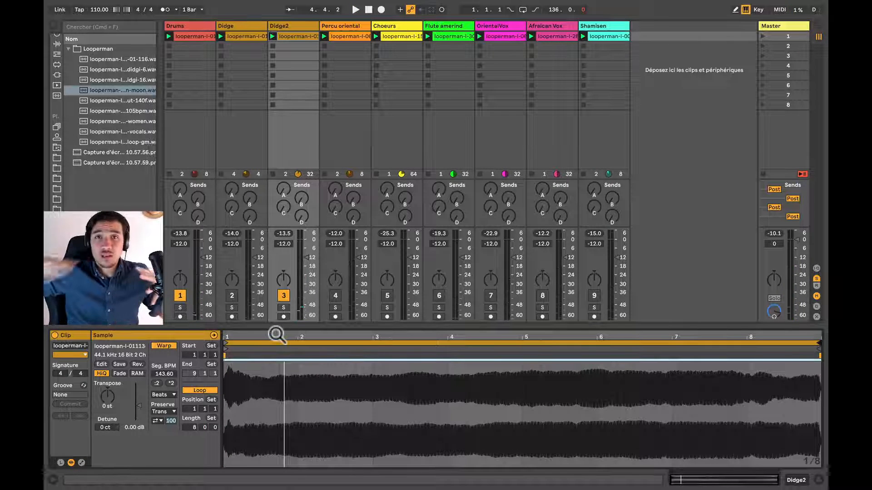
Reactivate the Didge track, activate Percu oriental, and play the Percu oriental clip with Drums and both Didge tracks.
click(232, 295)
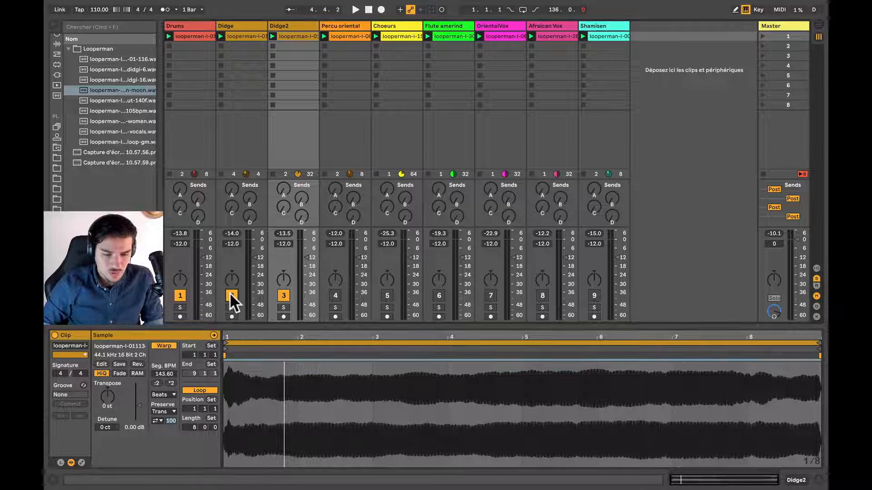
click(336, 296)
click(348, 35)
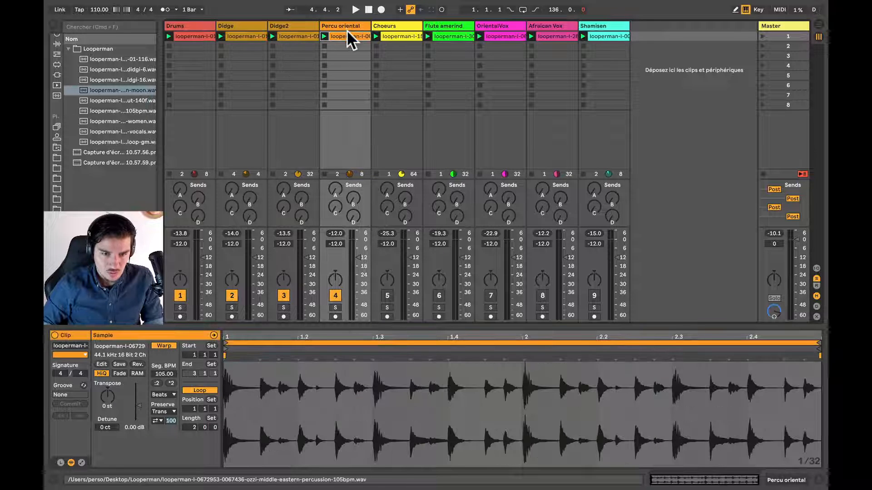
key(space)
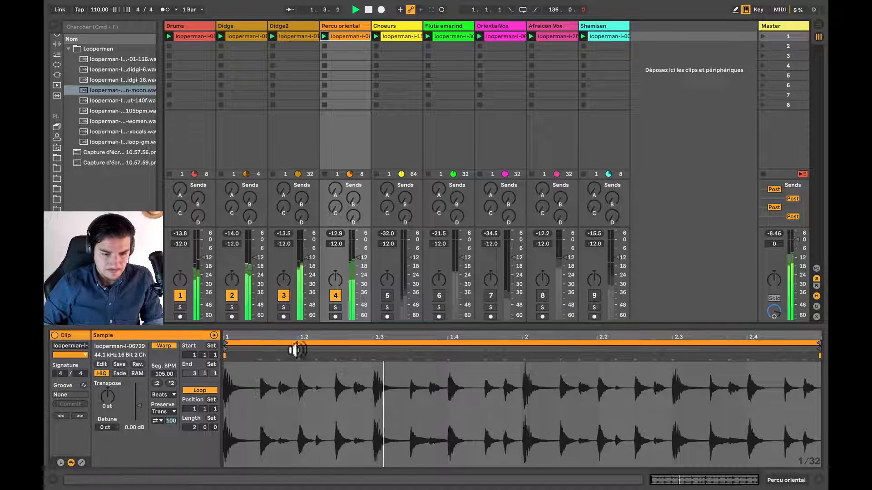
Mute the Didge2 and Didge tracks and listen to Percu oriental with only the Drums.
click(282, 296)
click(231, 296)
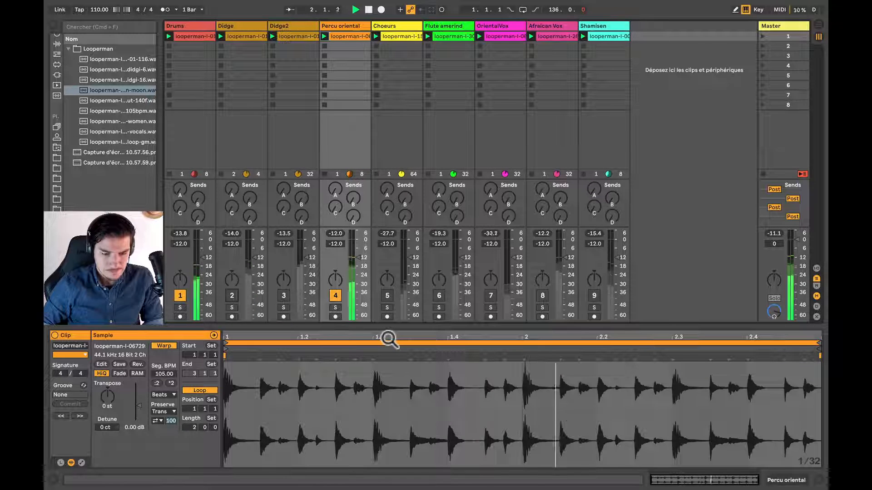
key(space)
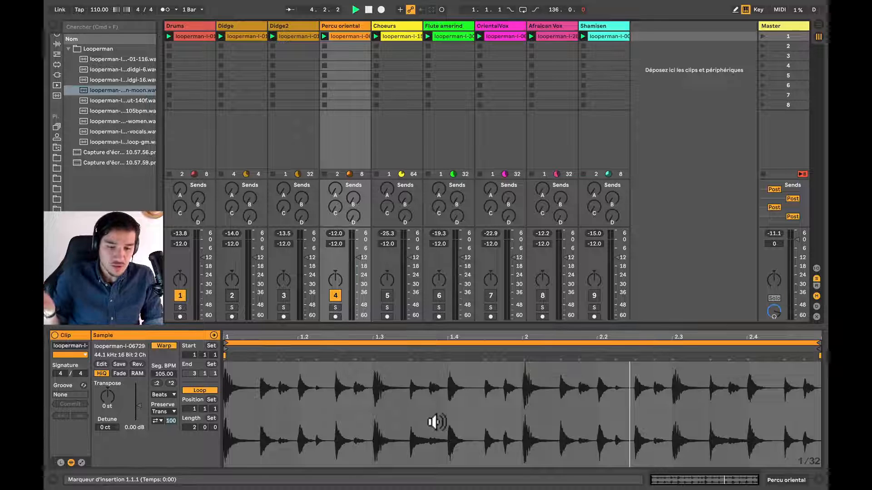
key(space)
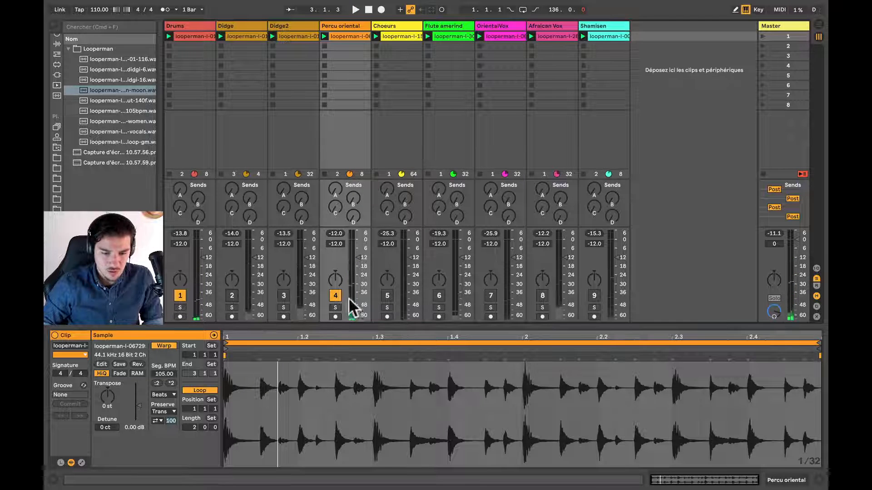
Mute Percu oriental, activate the Choeurs track instead, and open its clip for listening with the Drums.
click(335, 296)
click(388, 296)
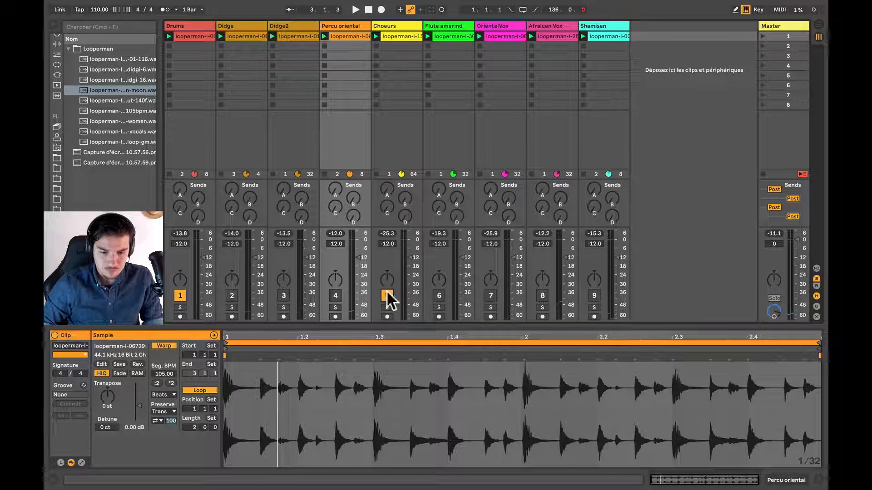
click(394, 37)
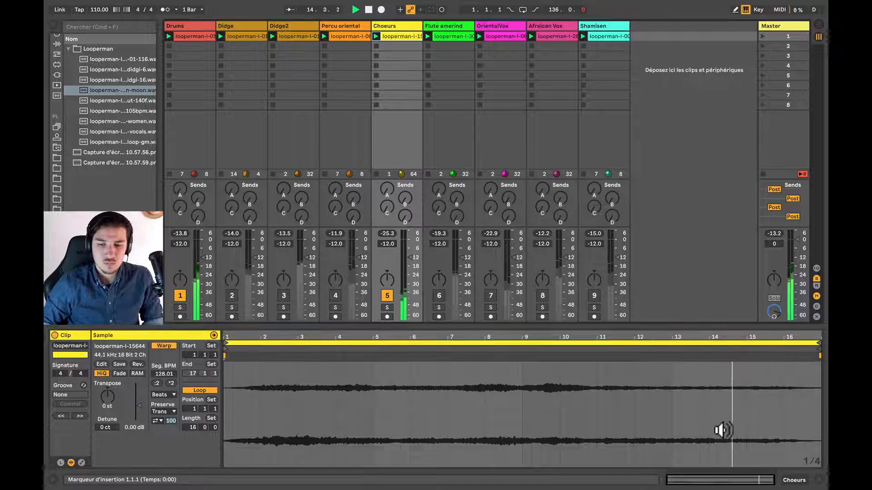
Mute Choeurs, activate the Flute amerind track instead, and open its clip for listening with the Drums.
click(386, 296)
click(439, 296)
click(445, 35)
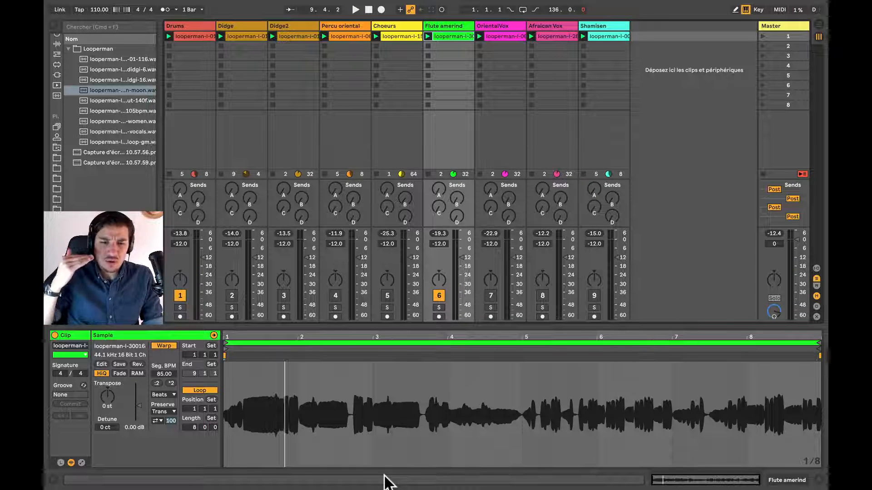
Set the Flute amerind clip's warp mode to Complex Pro while playing it with the Drums.
click(164, 395)
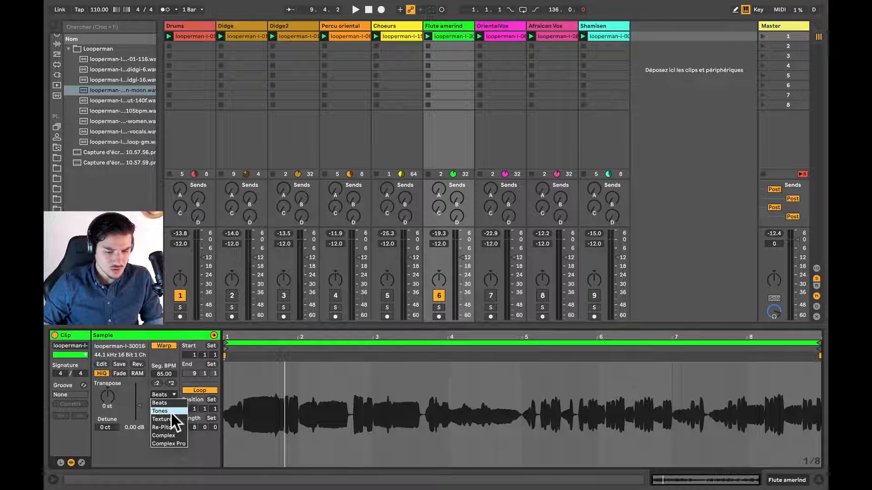
key(space)
click(165, 400)
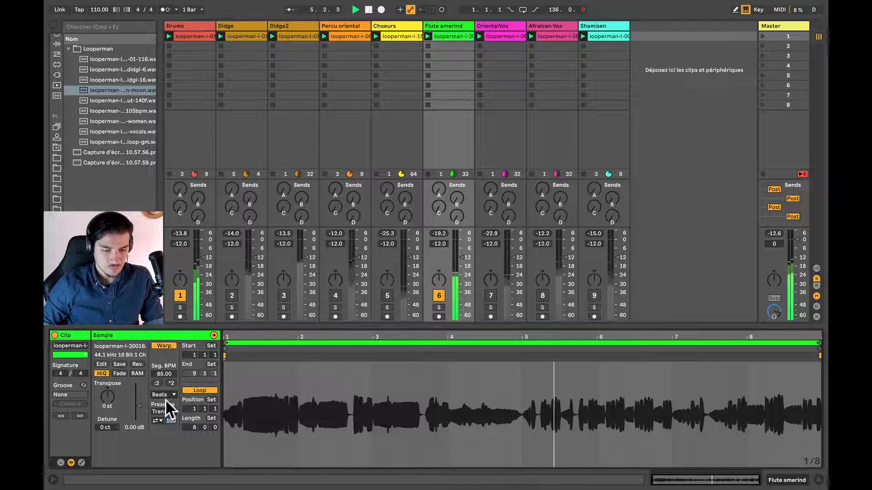
click(166, 395)
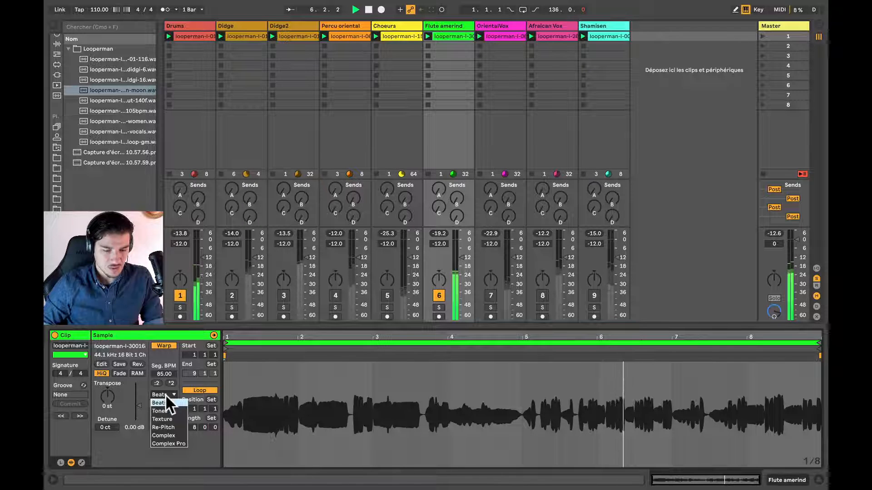
click(172, 443)
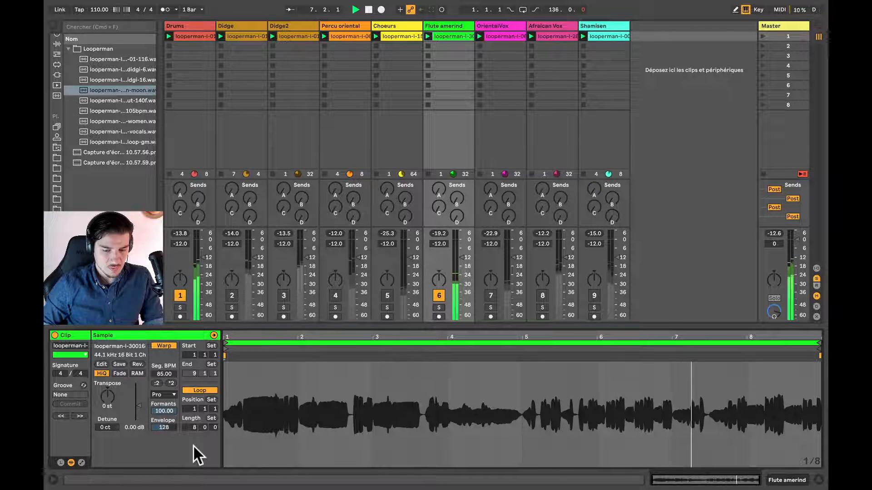
key(space)
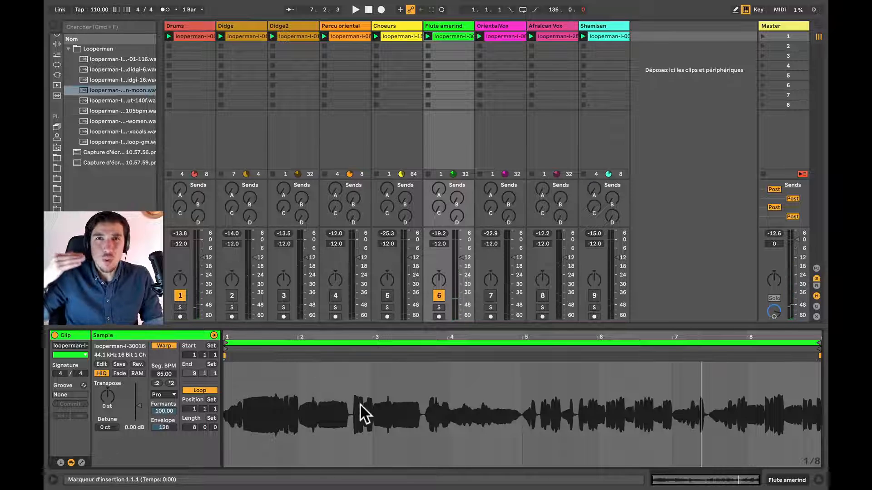
Mute Flute amerind, activate the OrientalVox track instead, and play its clip with the Drums.
click(439, 296)
click(490, 296)
click(496, 37)
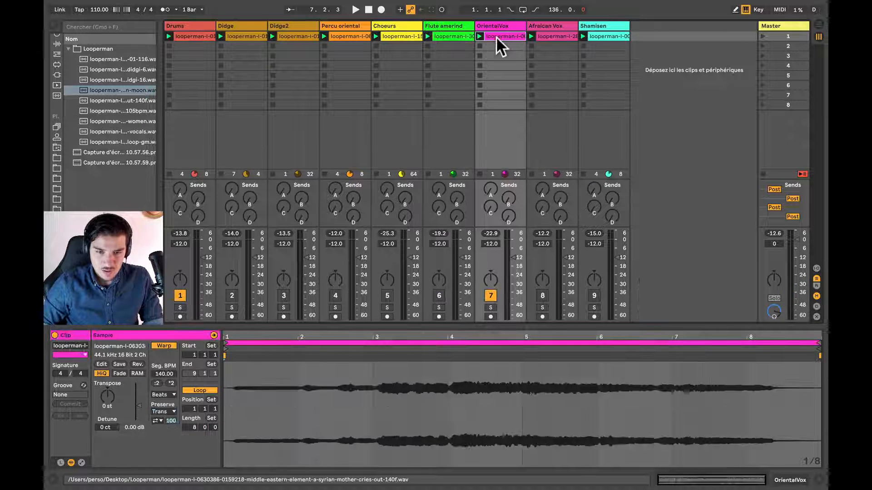
key(space)
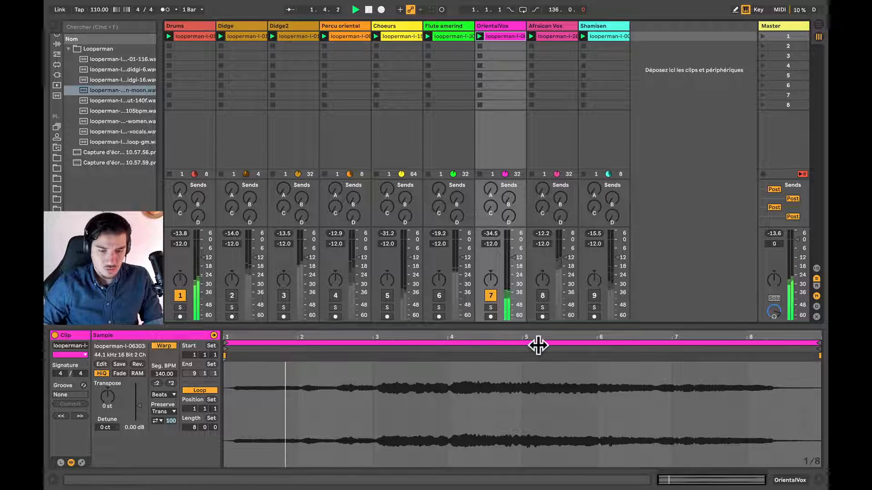
key(space)
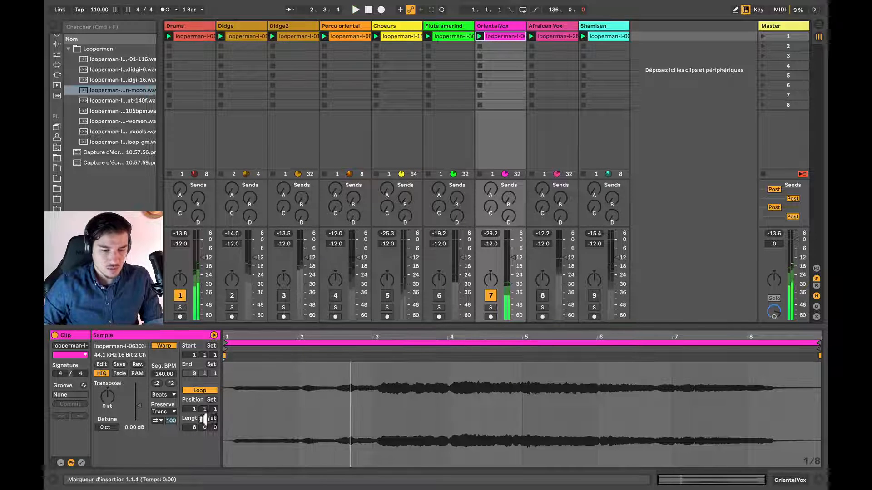
Set the OrientalVox clip's warp mode to Complex Pro and play it.
click(166, 394)
click(168, 442)
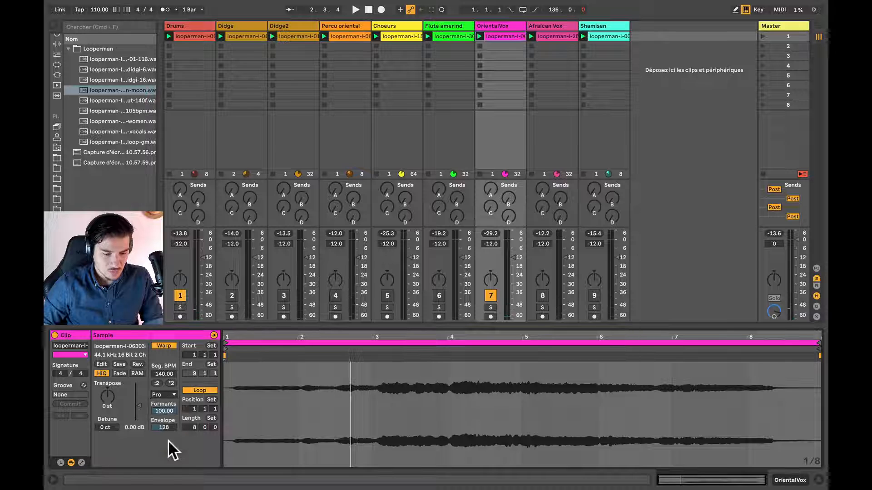
key(space)
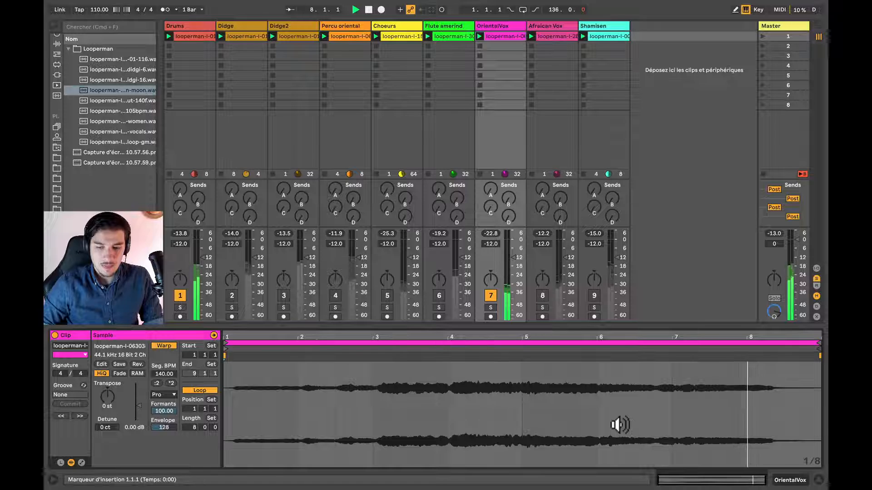
Move the OrientalVox clip's loop start to 4.1.1, play it, and align the vocal onset there with a warp marker.
drag(225, 356, 448, 356)
key(space)
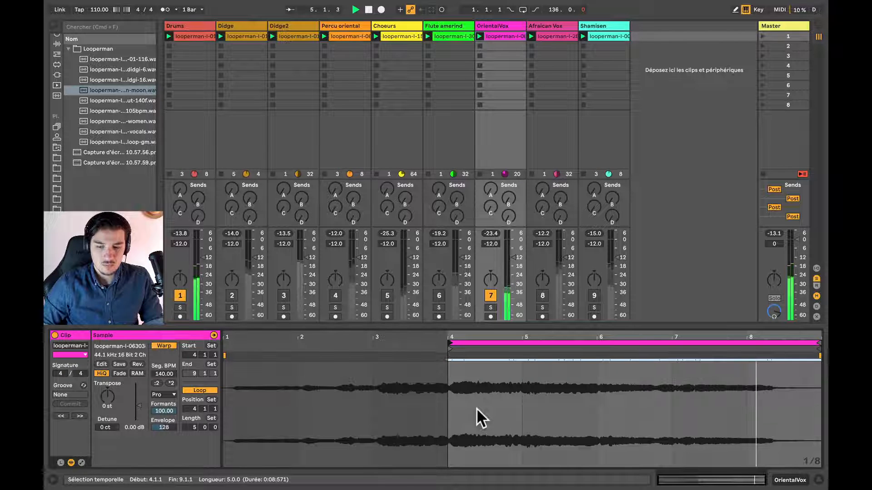
key(space)
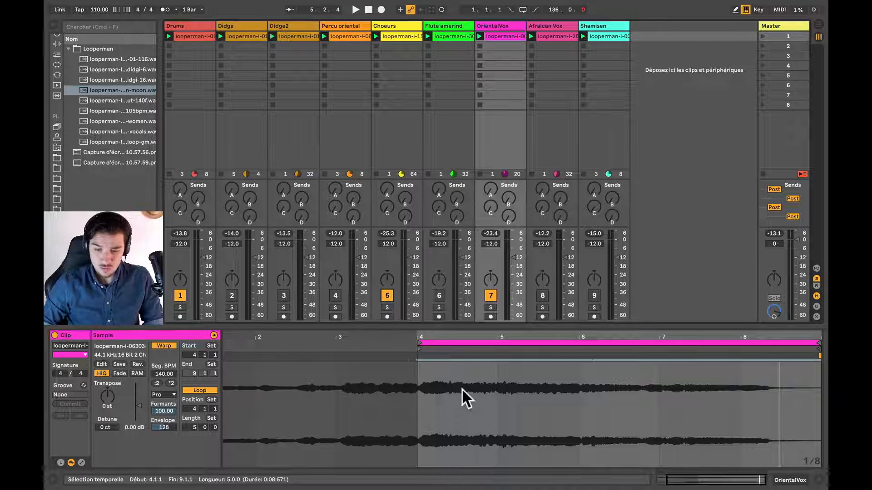
click(419, 358)
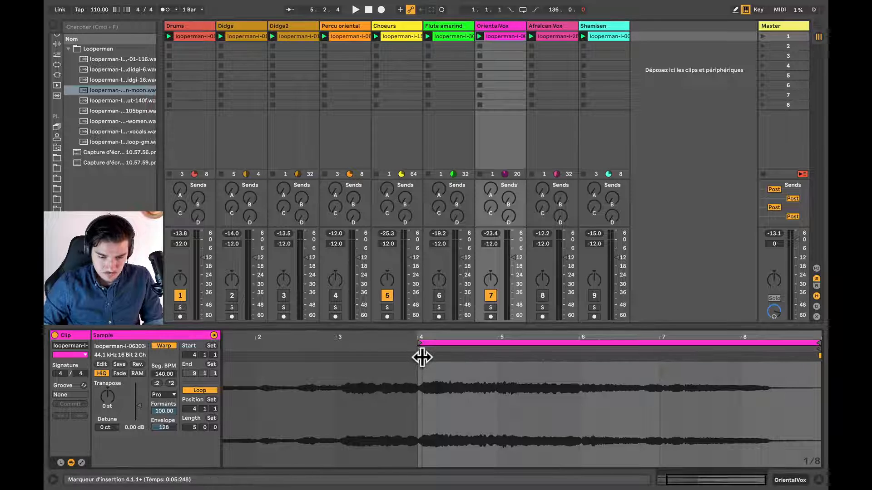
drag(422, 357, 420, 358)
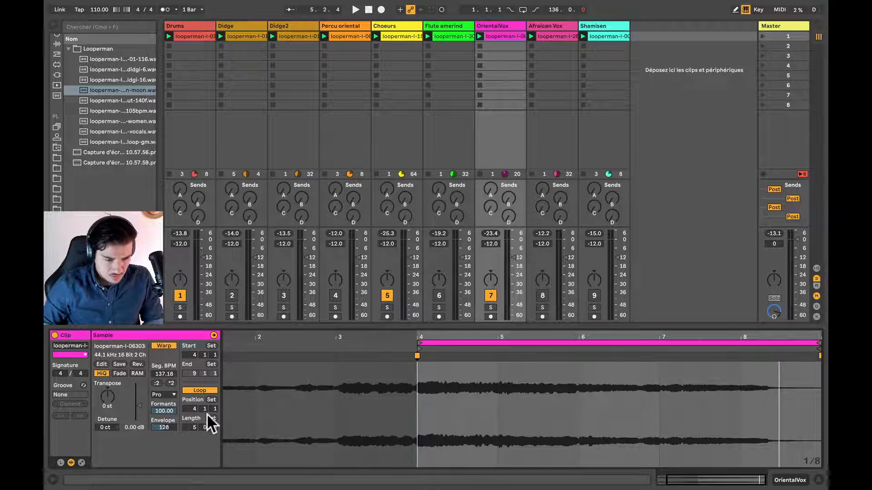
Set the OrientalVox loop length to 8 bars and stretch the sample's end from 9.1.1 to the loop end at 12.1.1.
click(190, 428)
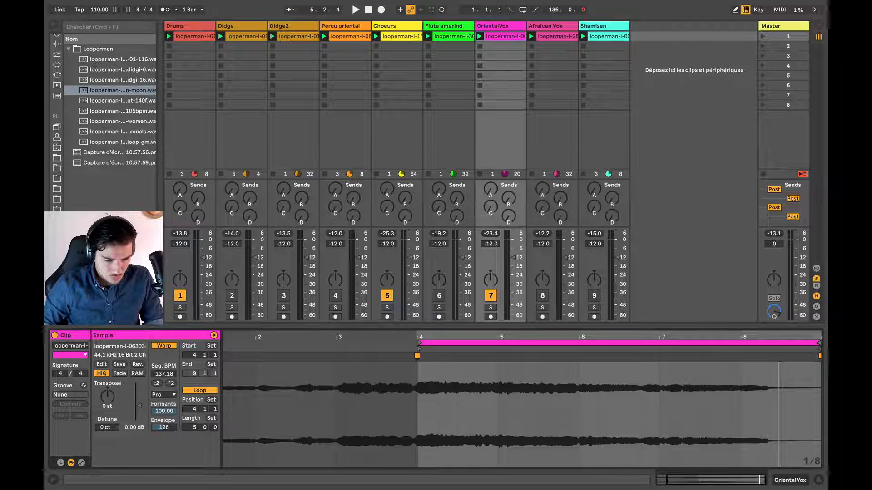
drag(189, 427, 190, 416)
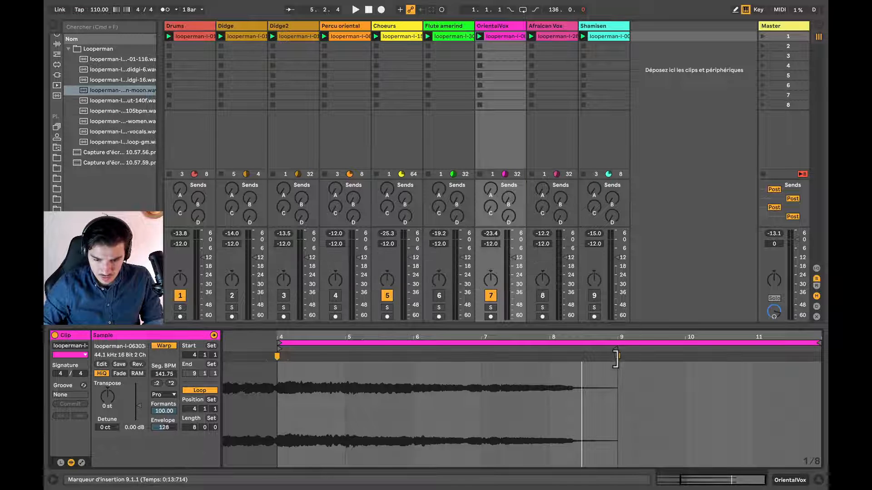
mouse_move(616, 358)
mouse_down()
mouse_move(749, 358)
mouse_move(820, 370)
mouse_up()
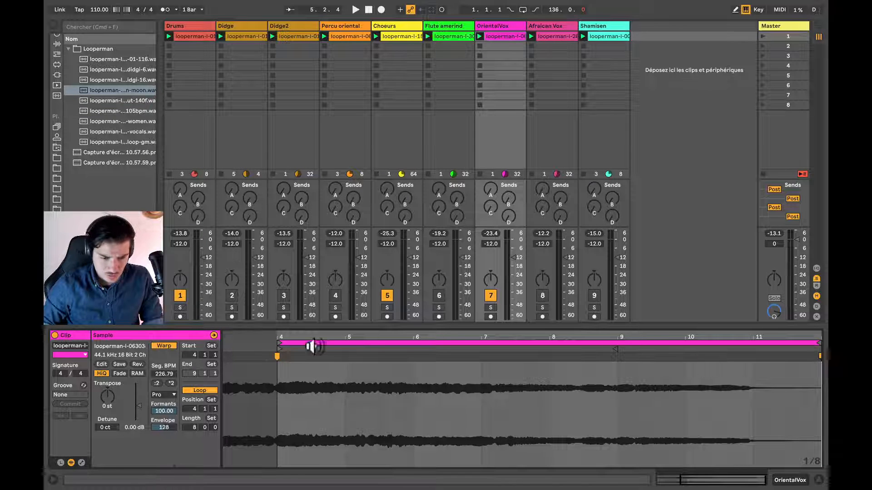
Set position 1.1.1 at the OrientalVox clip's loop-start warp marker and play the loop with Drums and Choeurs.
right_click(277, 357)
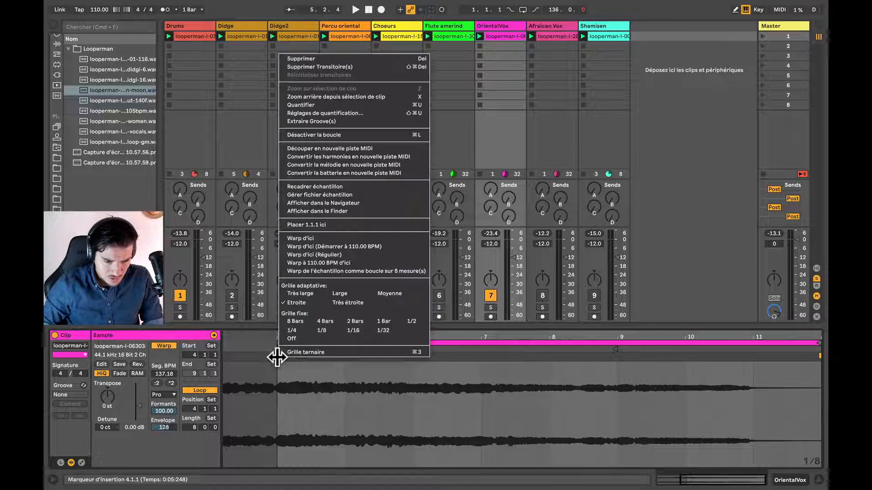
click(318, 225)
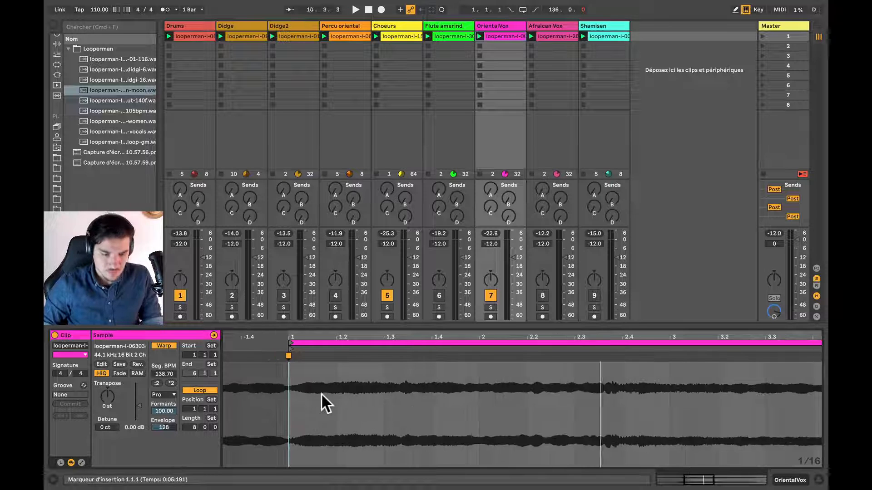
key(space)
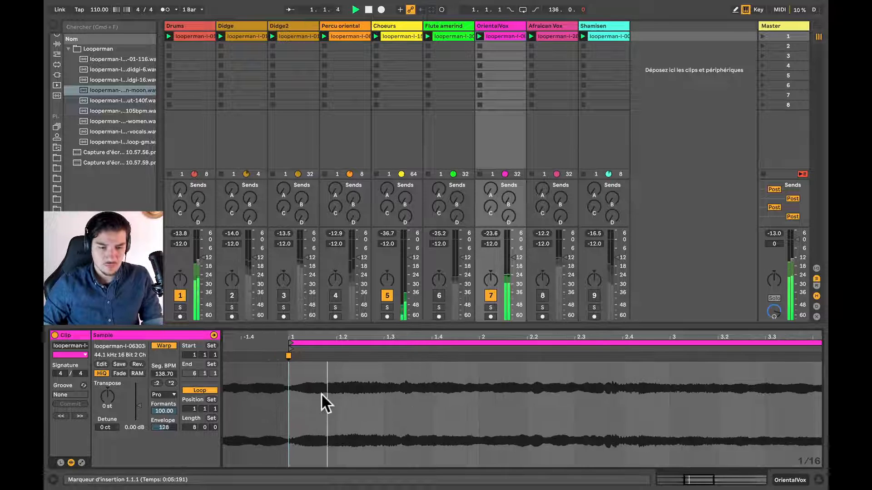
drag(355, 337, 404, 332)
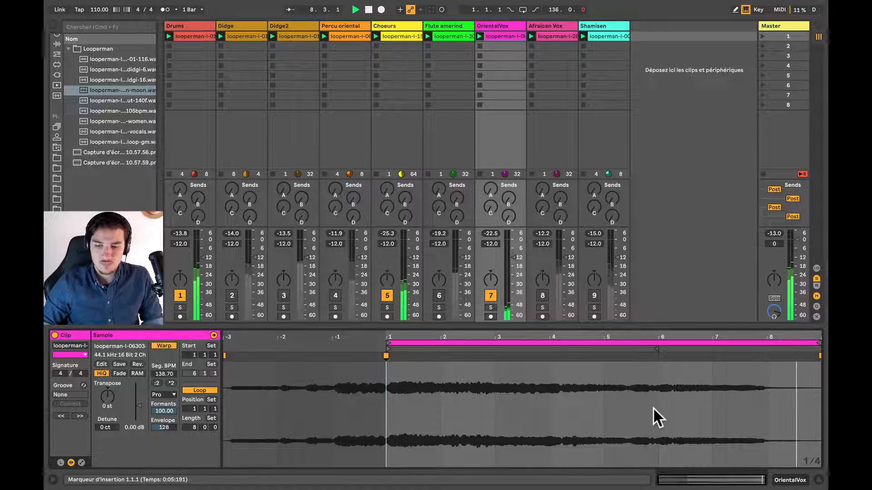
key(space)
Activate the Afraican Vox track, play it with Drums and Choeurs, and lower its volume to -18 dB.
click(543, 296)
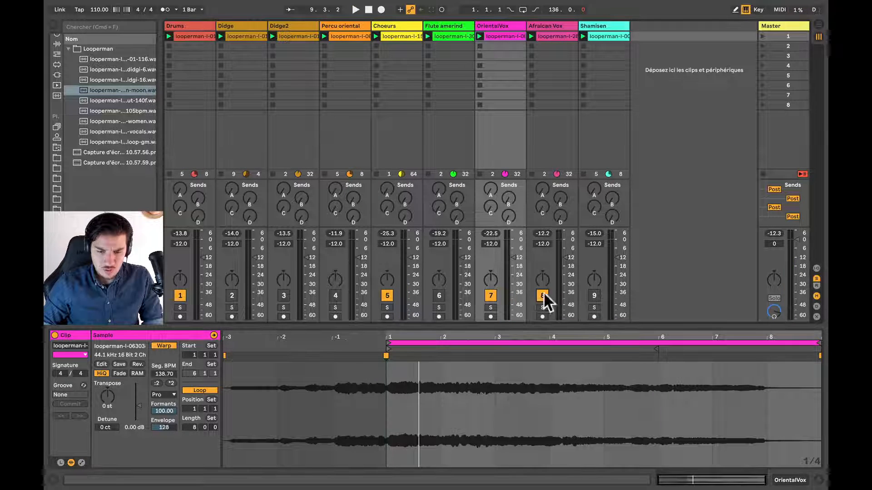
click(548, 26)
key(space)
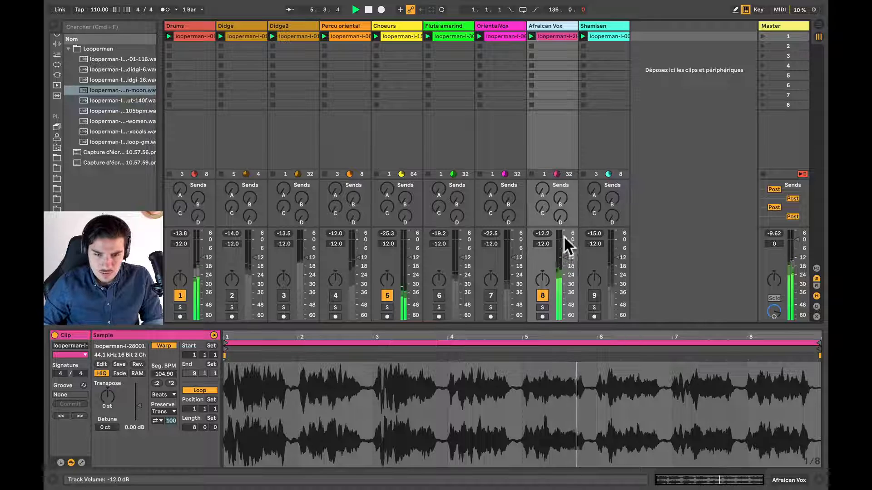
drag(566, 259, 566, 266)
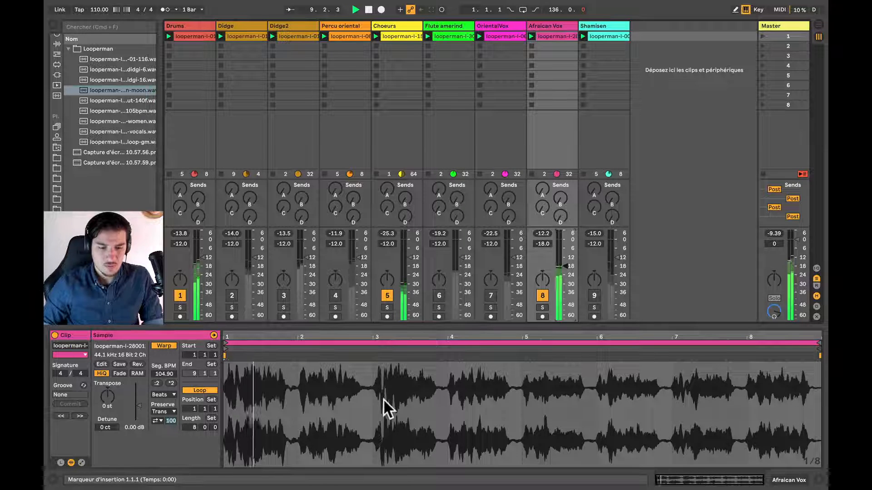
key(space)
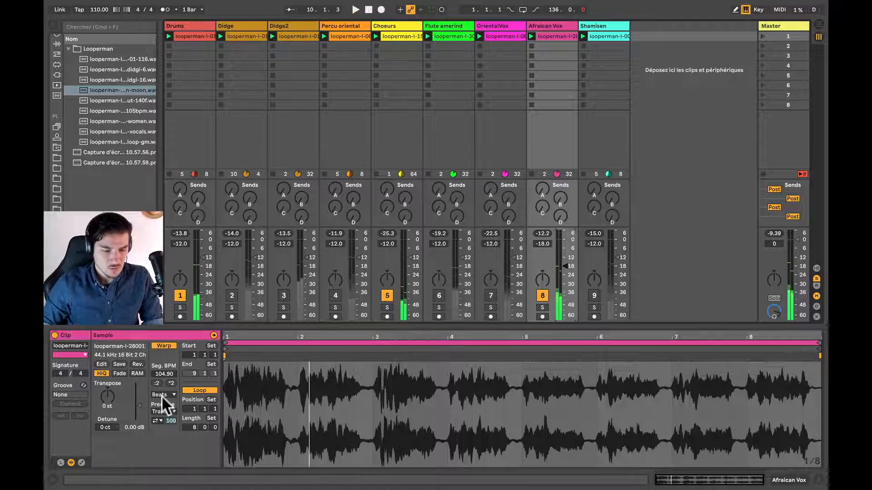
Set the Afraican Vox clip's warp mode to Complex Pro and play it with Drums and Choeurs.
click(163, 394)
click(168, 444)
key(space)
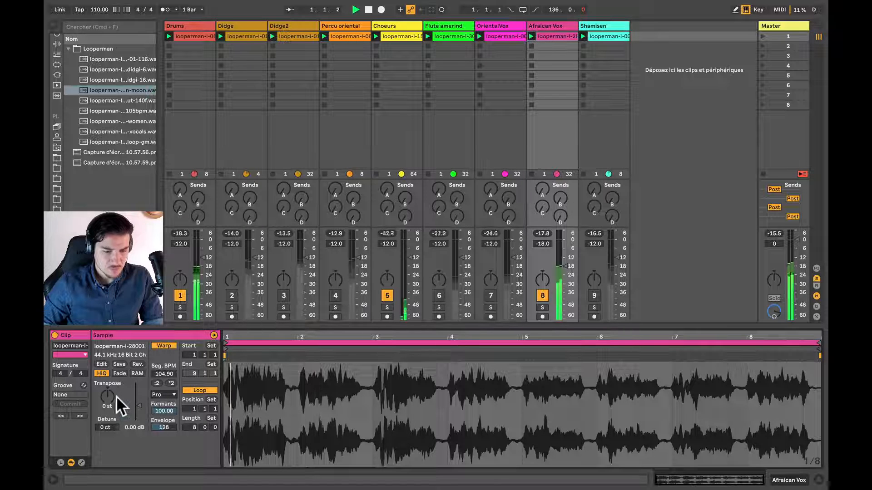
Audition the Afraican Vox clip at several transpositions, including -2 and -7 st, and settle on -3 st.
drag(110, 397, 110, 405)
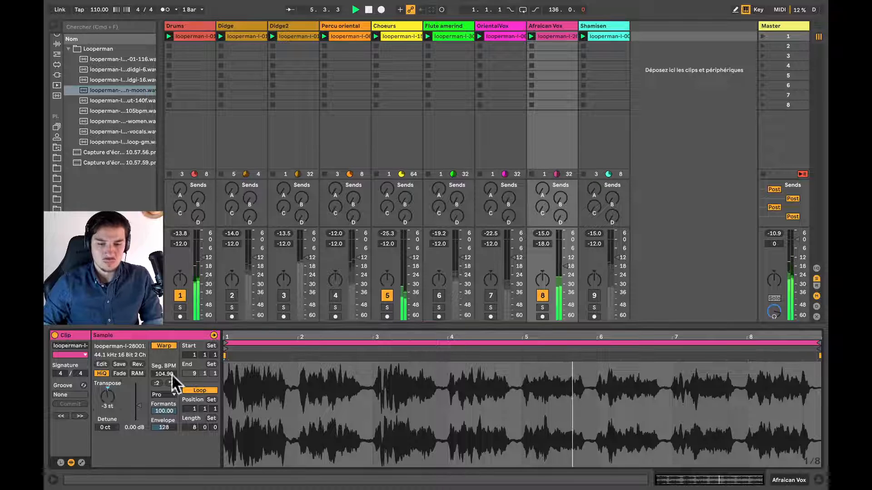
key(space)
drag(108, 398, 108, 389)
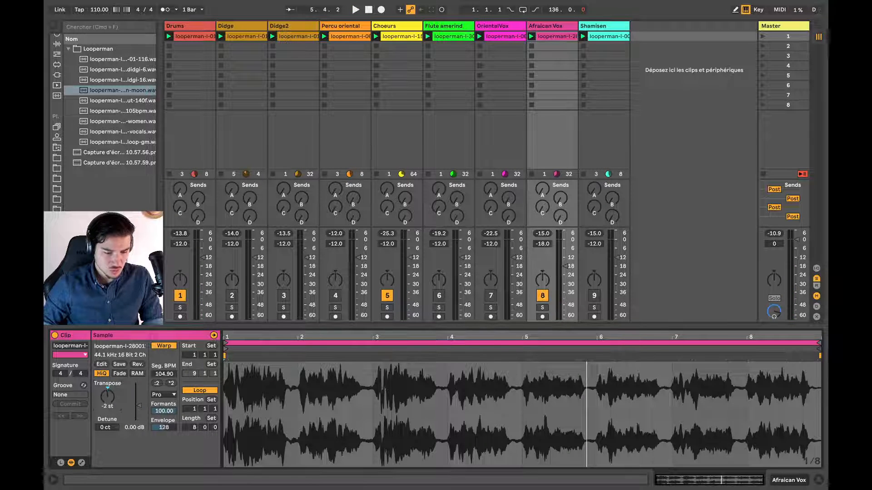
drag(107, 397, 108, 395)
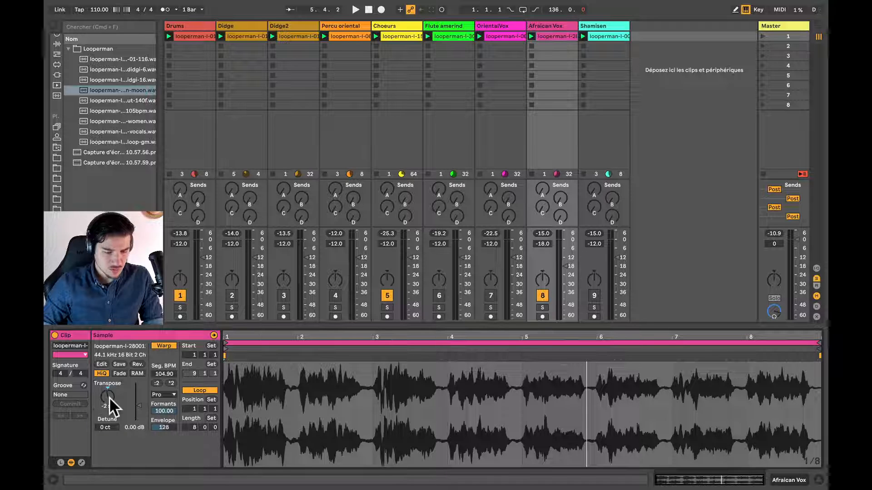
key(space)
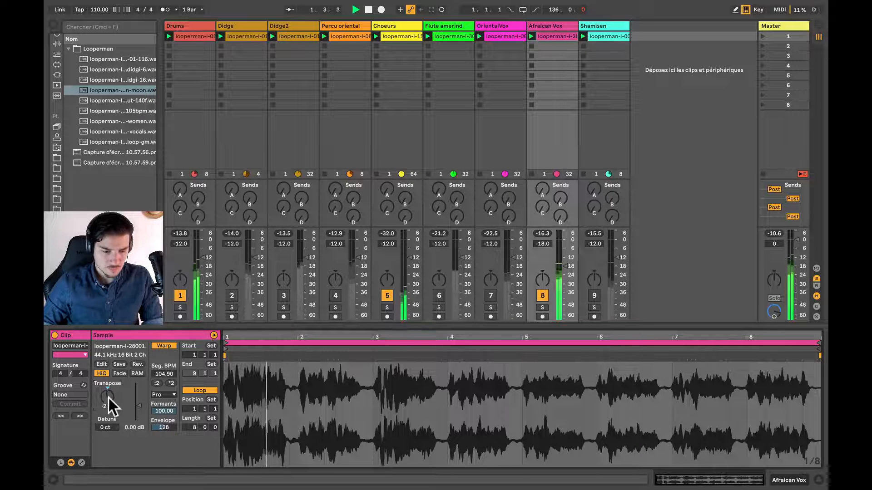
drag(108, 396, 107, 400)
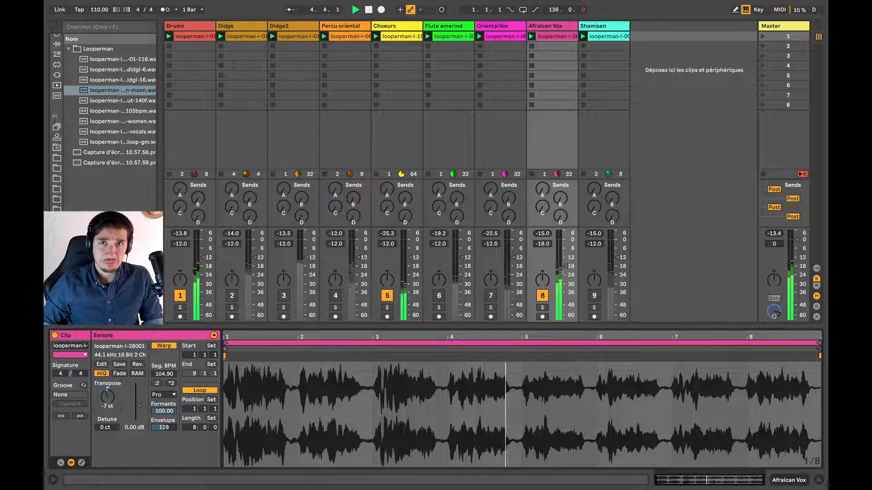
drag(107, 400, 108, 397)
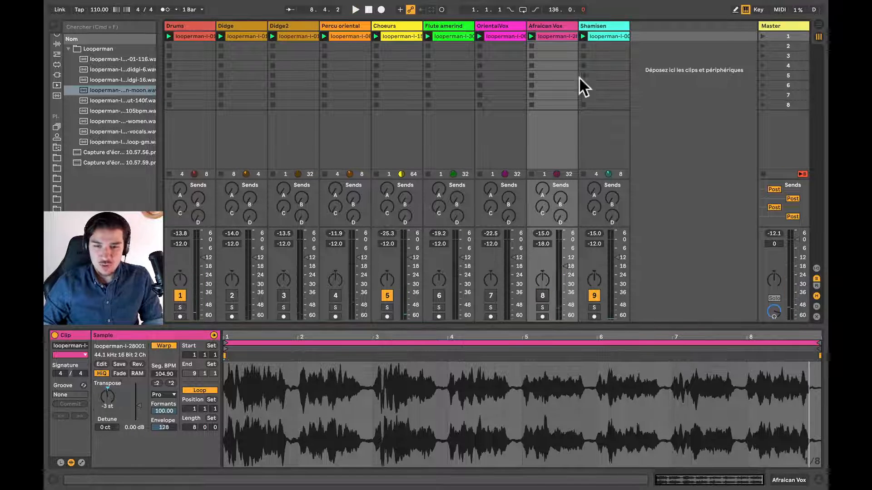
Play the Shamisen clip with Drums and Choeurs, and set its warp mode to Complex Pro.
click(605, 25)
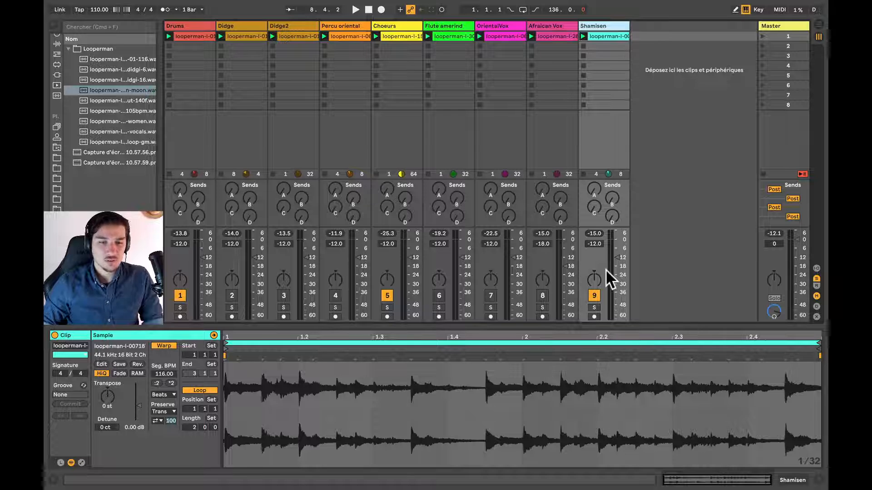
key(space)
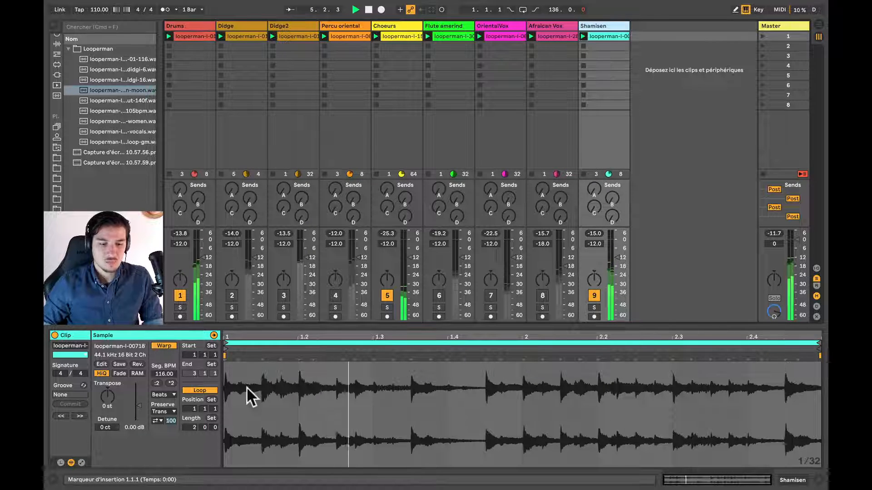
click(173, 394)
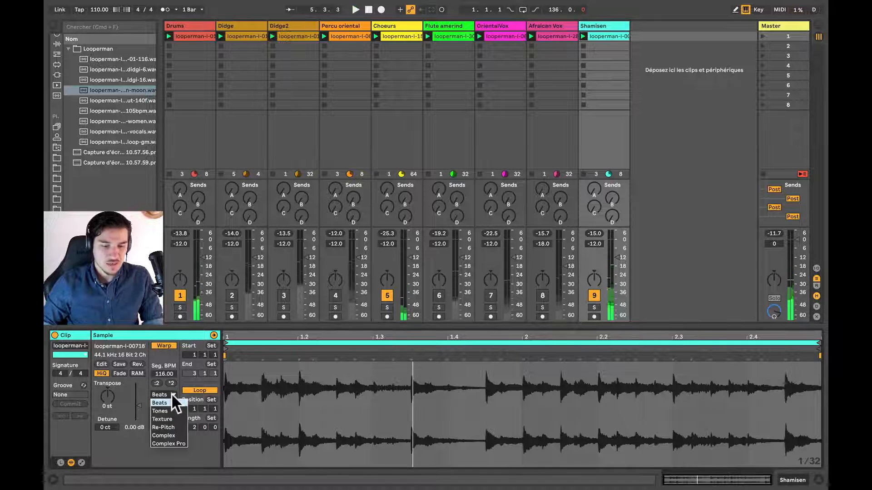
click(181, 442)
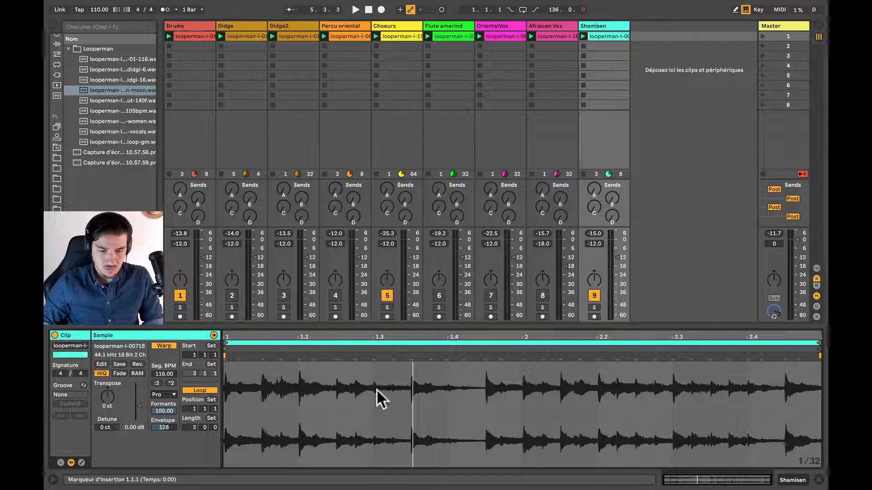
Review the clip settings of the Choeurs, Flute amerind, OrientalVox, Afraican Vox and Didge2 tracks.
click(389, 146)
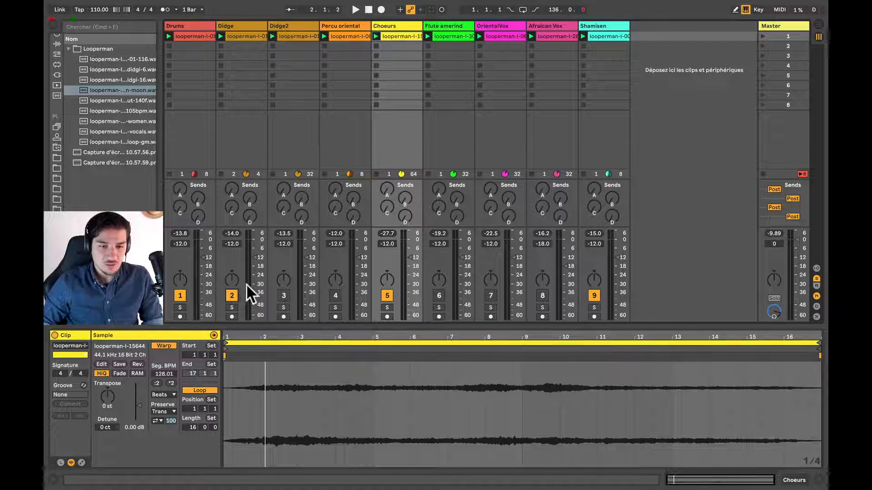
click(454, 36)
click(508, 36)
click(554, 36)
click(498, 36)
click(450, 26)
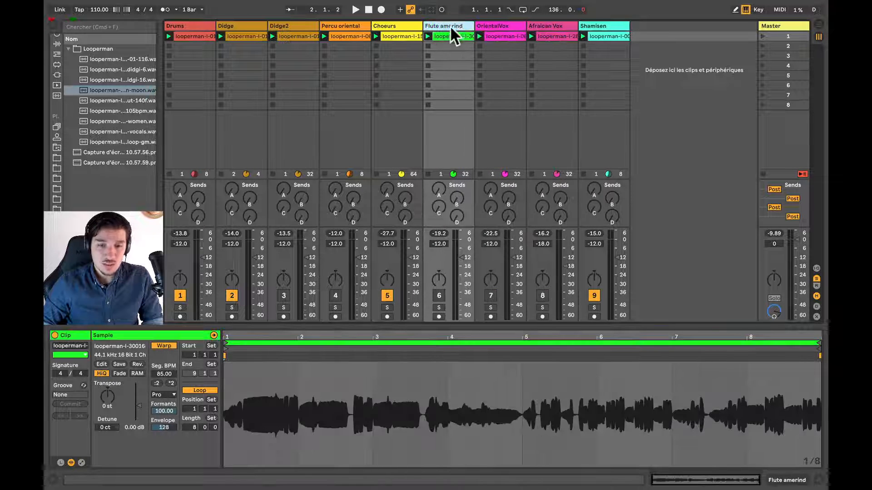
click(390, 25)
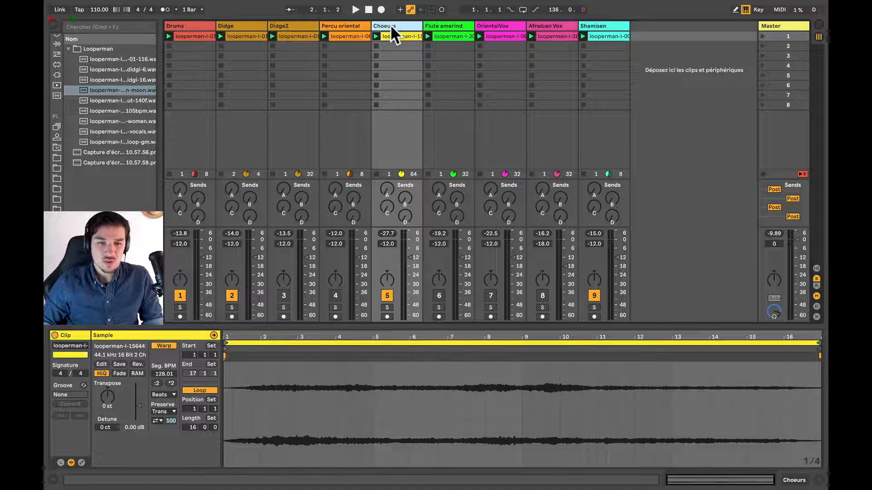
click(296, 25)
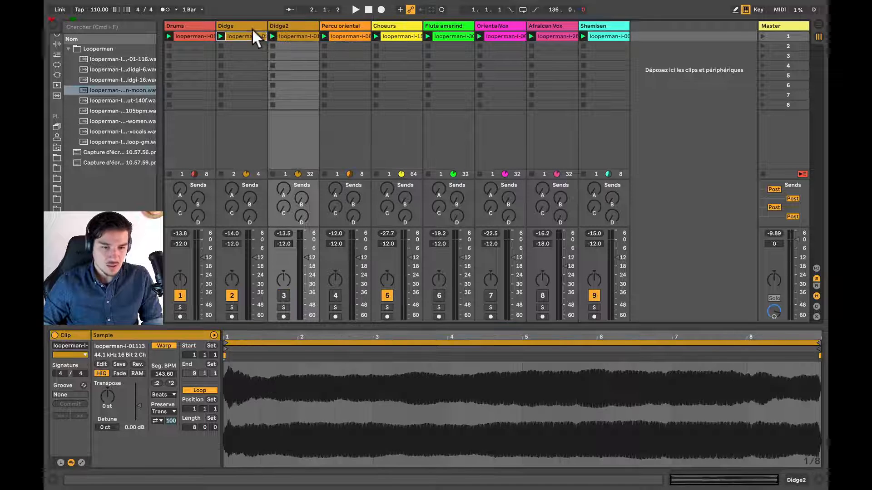
Transpose the Didge clip to -8 st during playback, and play Drums, Choeurs and Shamisen with Didge muted.
click(249, 26)
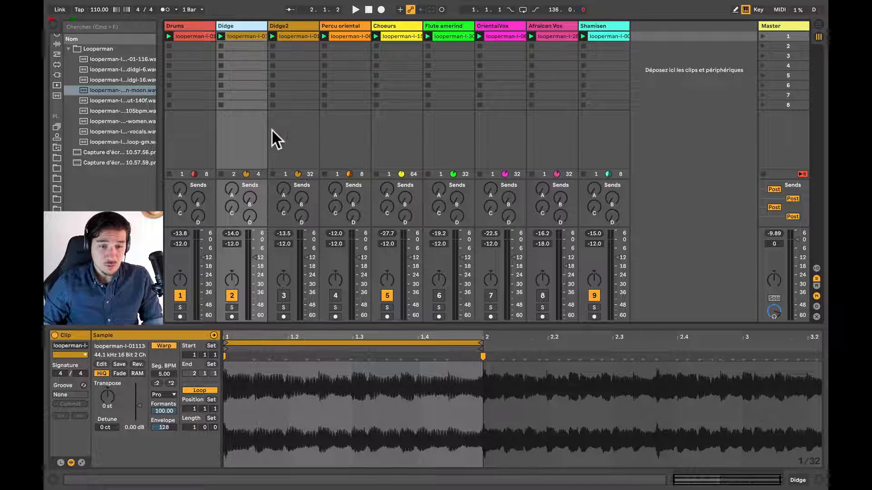
click(242, 36)
key(space)
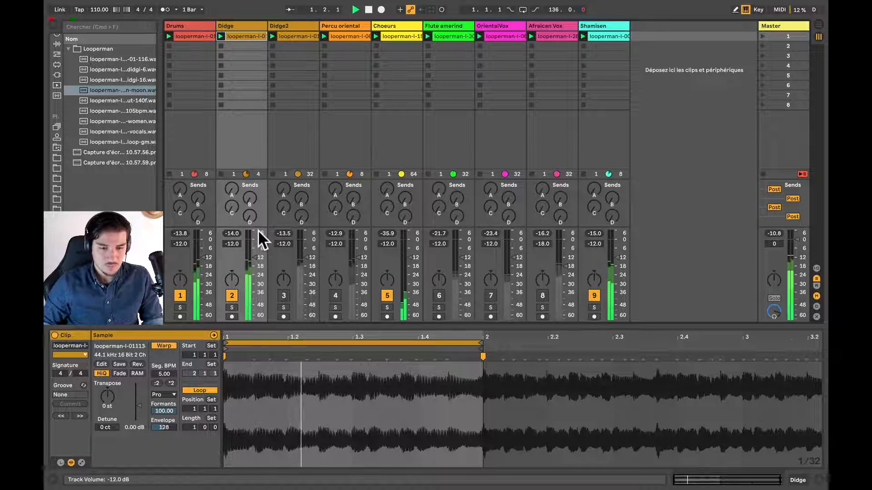
click(239, 27)
mouse_move(109, 392)
mouse_down()
mouse_move(109, 416)
mouse_move(110, 406)
mouse_up()
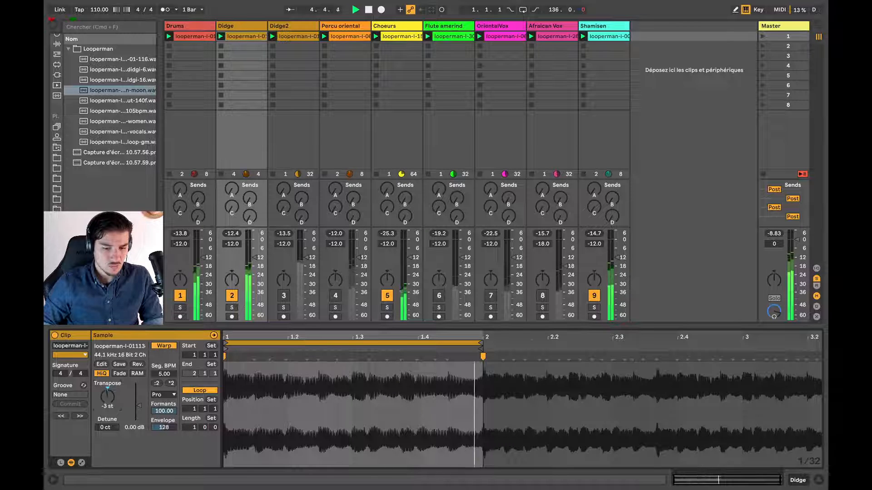
drag(107, 396, 108, 404)
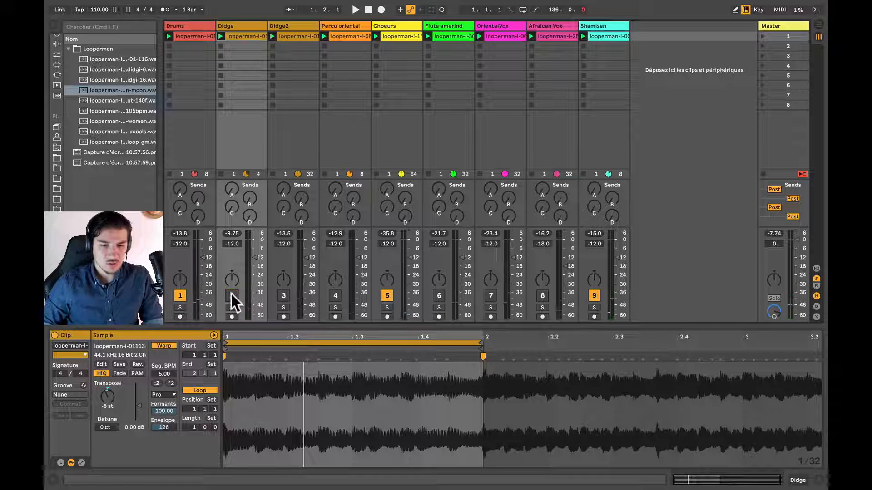
key(space)
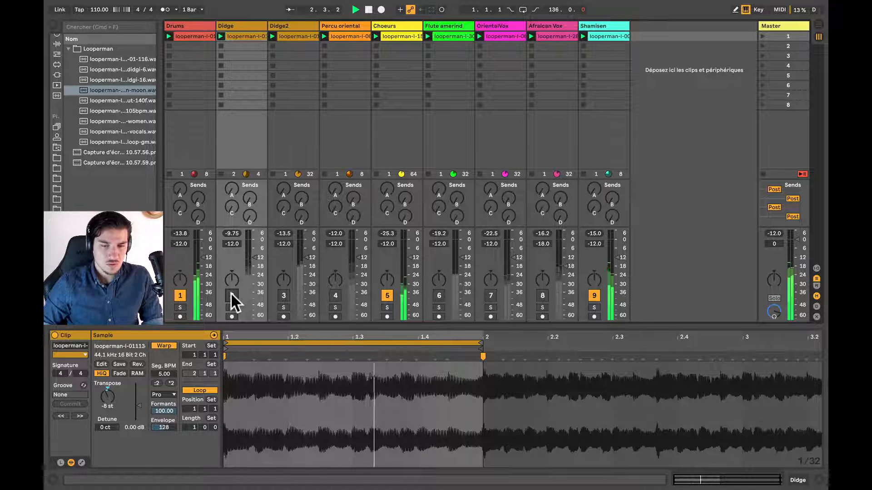
key(space)
Convert the harmonies of the Choeurs clip to a new MIDI track.
click(392, 35)
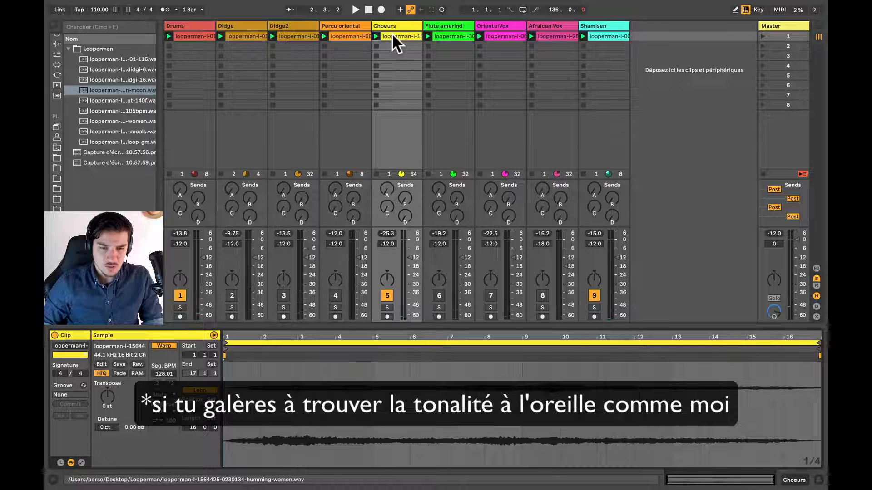
right_click(399, 36)
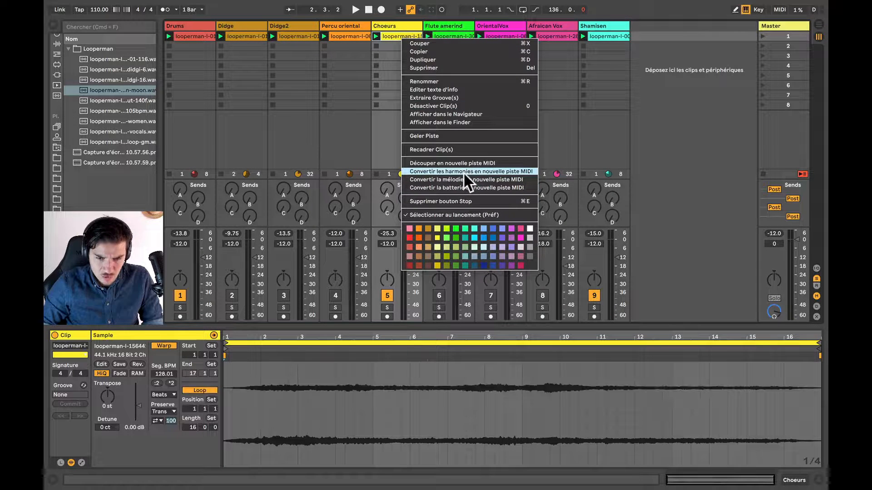
click(464, 172)
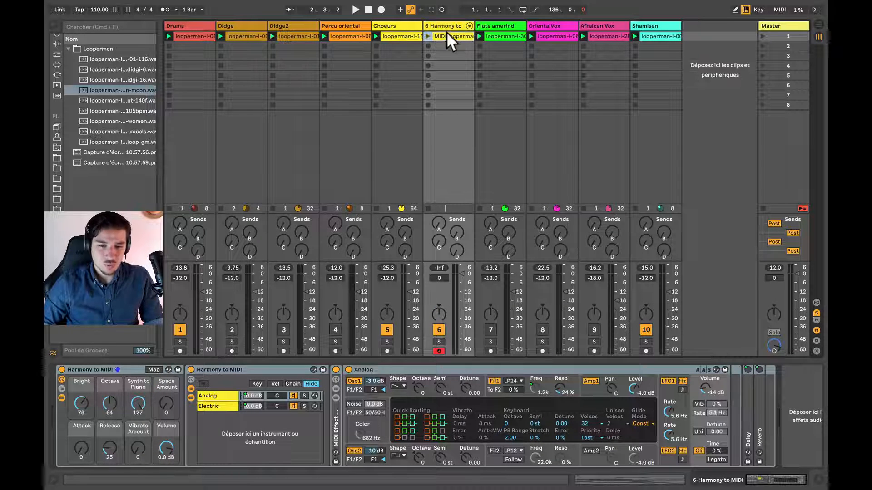
Open the converted harmony clip's notes in an enlarged piano roll, and play the clip with its track soloed.
click(448, 36)
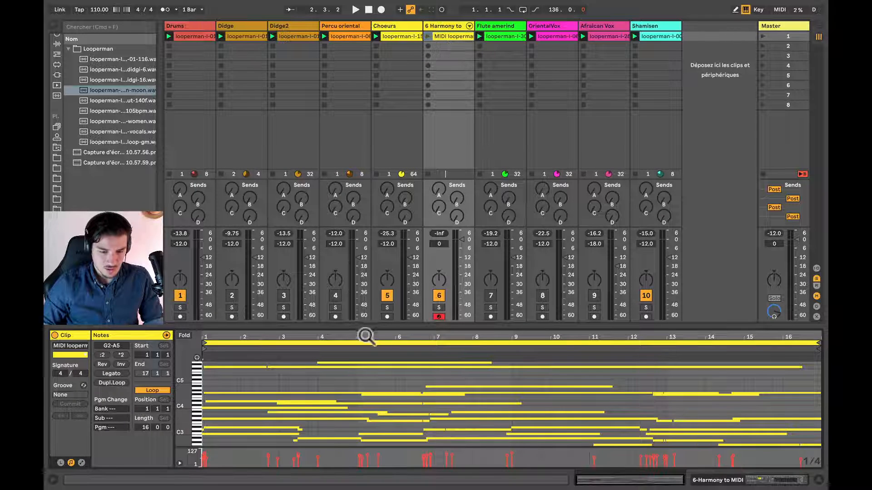
drag(366, 327, 356, 166)
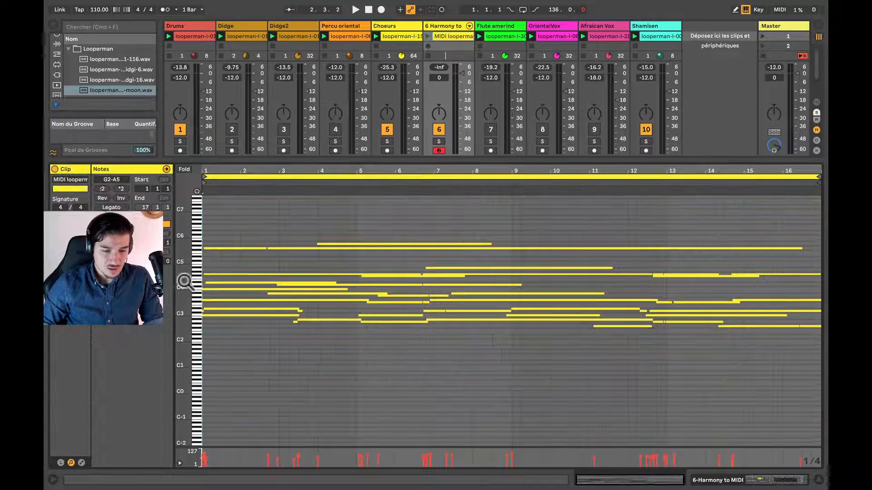
drag(184, 281, 205, 280)
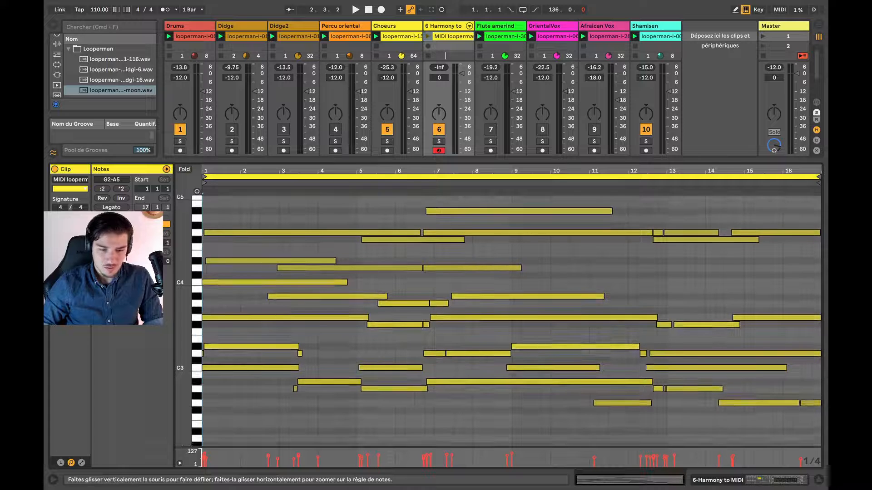
click(440, 140)
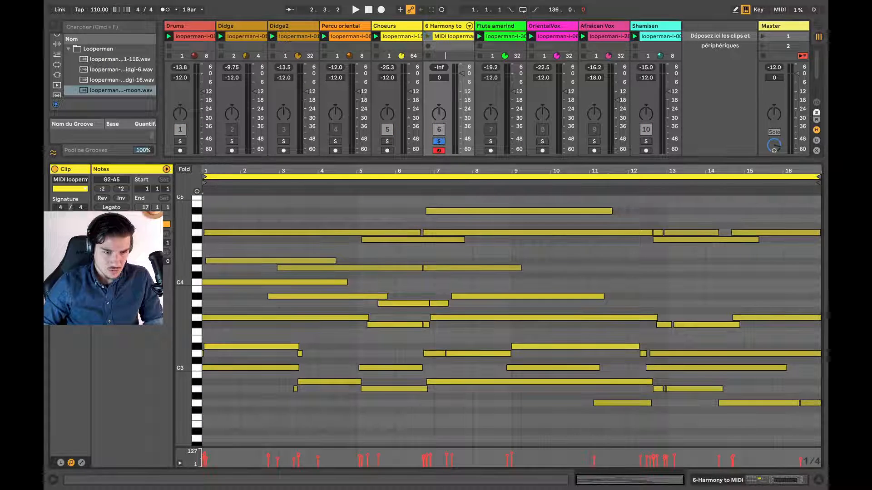
drag(205, 171, 205, 179)
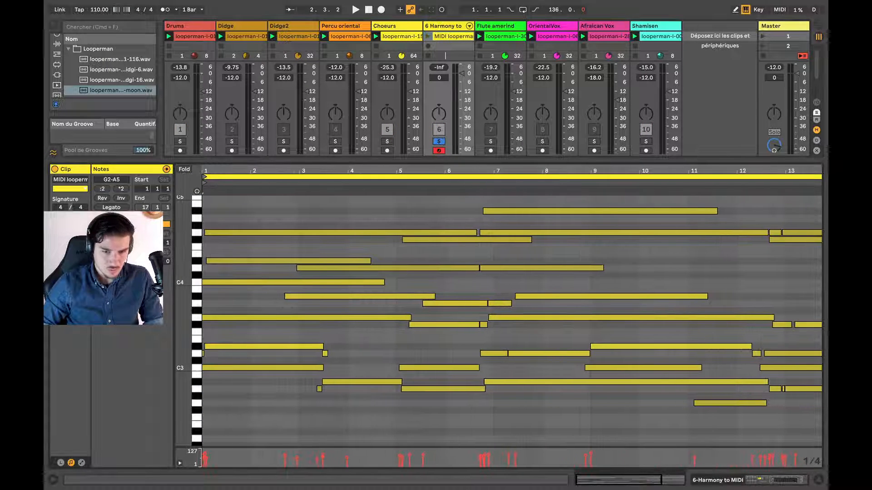
click(428, 37)
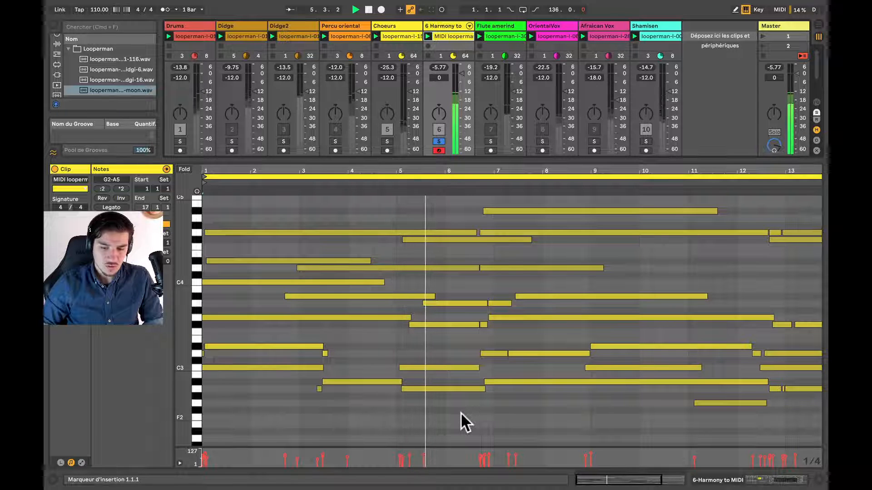
Delete all the converted notes from D3 up to C5, leaving the low bass notes in place.
drag(556, 172, 486, 173)
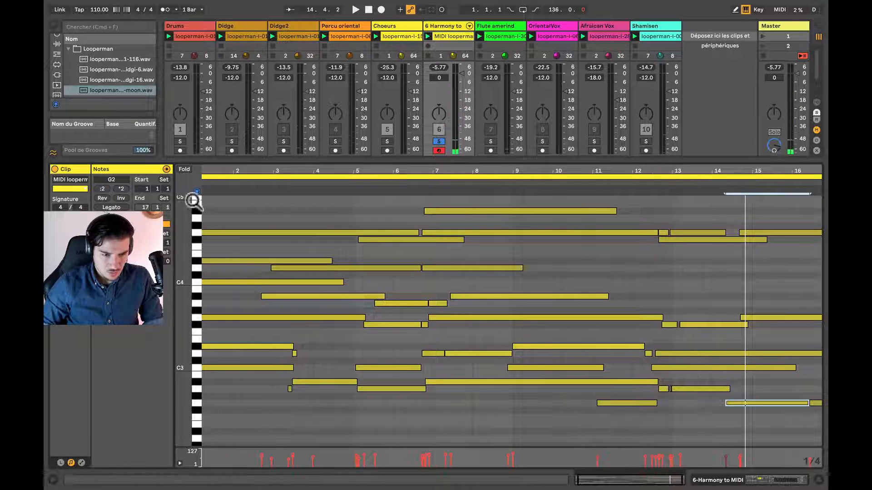
drag(195, 201, 208, 354)
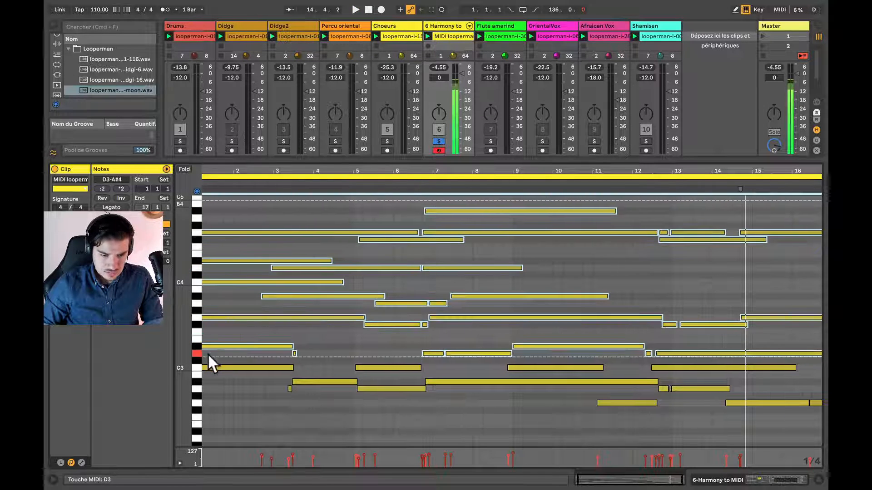
key(Delete)
drag(338, 335, 760, 366)
Shorten the long A#2 note starting near bar 7 so it ends at bar 9, and delete the C3 note at bar 5.
click(638, 382)
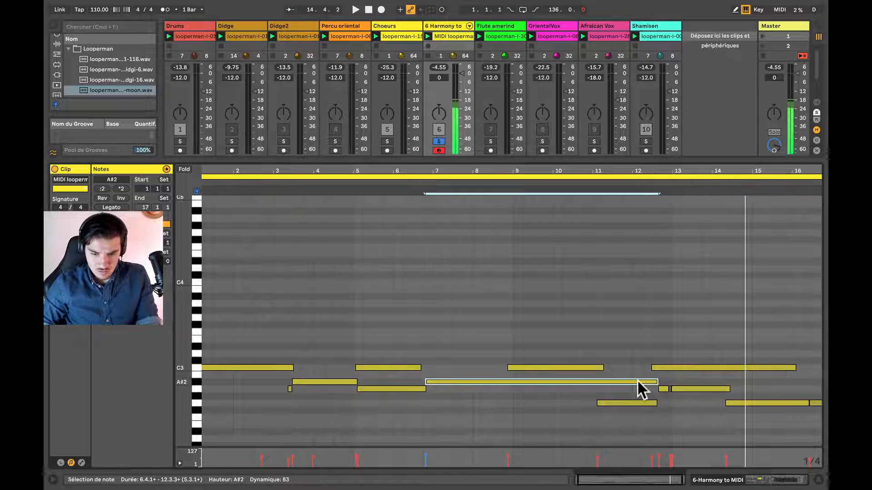
drag(654, 380, 503, 381)
click(388, 368)
key(Delete)
click(558, 367)
click(628, 402)
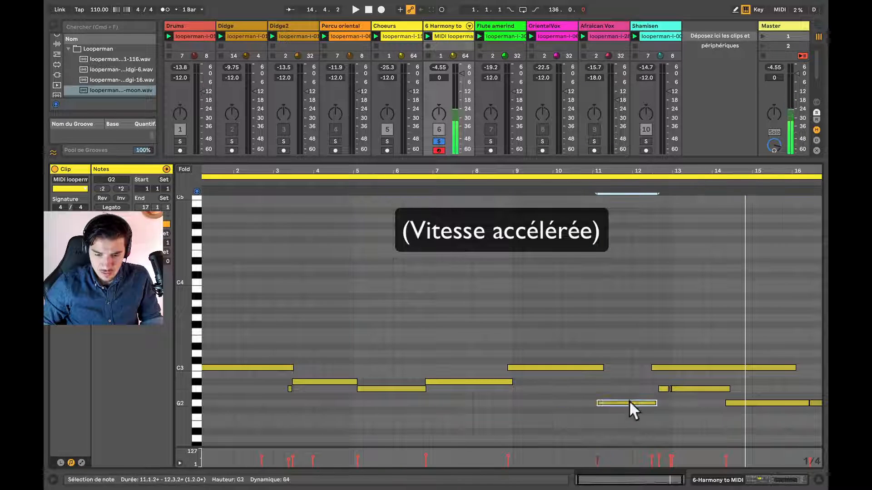
Delete the C3 note starting after bar 12 and the short stray A2 and G2 fragments beside the main bass notes.
click(697, 389)
click(685, 366)
click(679, 389)
double_click(663, 390)
double_click(655, 368)
click(771, 403)
double_click(816, 402)
click(693, 394)
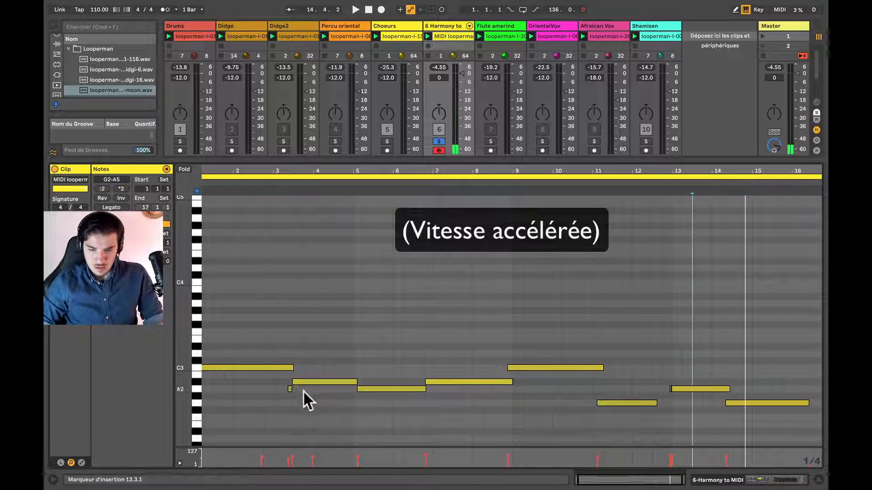
double_click(290, 389)
Align the first five bass notes into consecutive two-bar notes from bar 1 to bar 11 while the clip plays.
click(265, 363)
key(space)
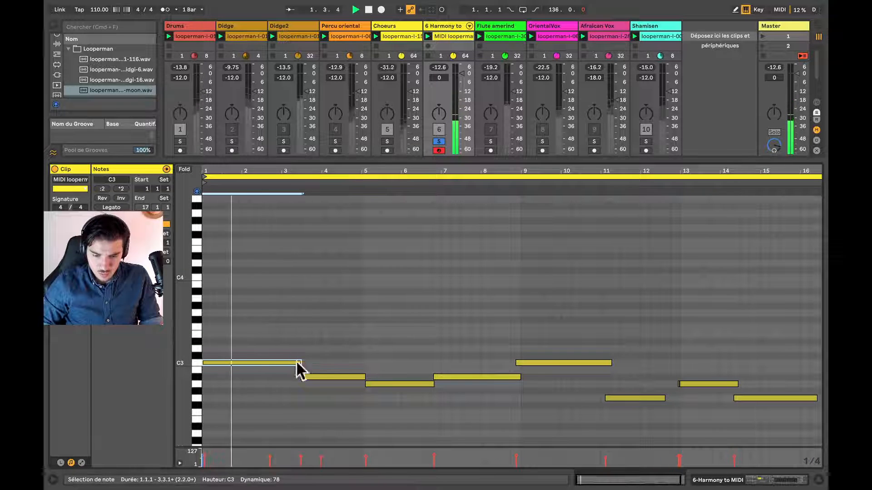
drag(296, 363, 281, 365)
drag(301, 377, 281, 377)
drag(365, 377, 365, 386)
drag(435, 377, 440, 377)
drag(434, 385, 440, 386)
drag(518, 363, 521, 364)
drag(610, 365, 602, 365)
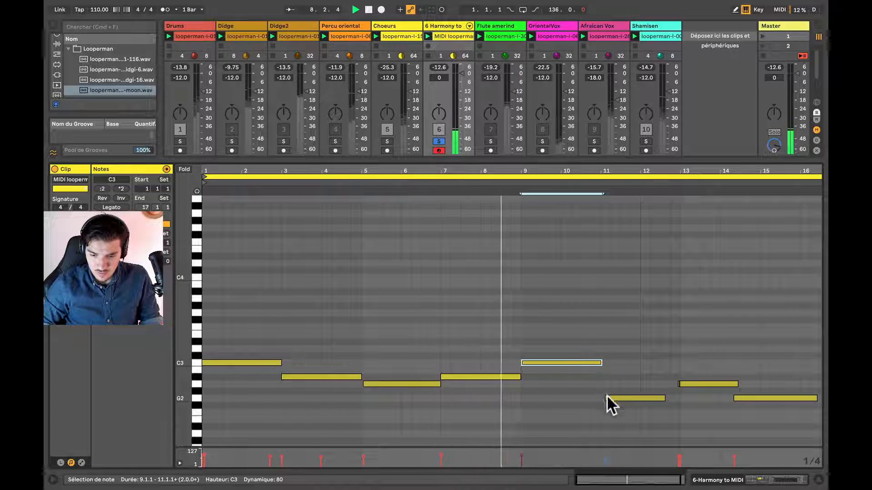
Make the last three notes two bars each: G2 from bar 11, A2 from bar 13 and G2 from bar 15 to 17.
click(603, 400)
click(605, 400)
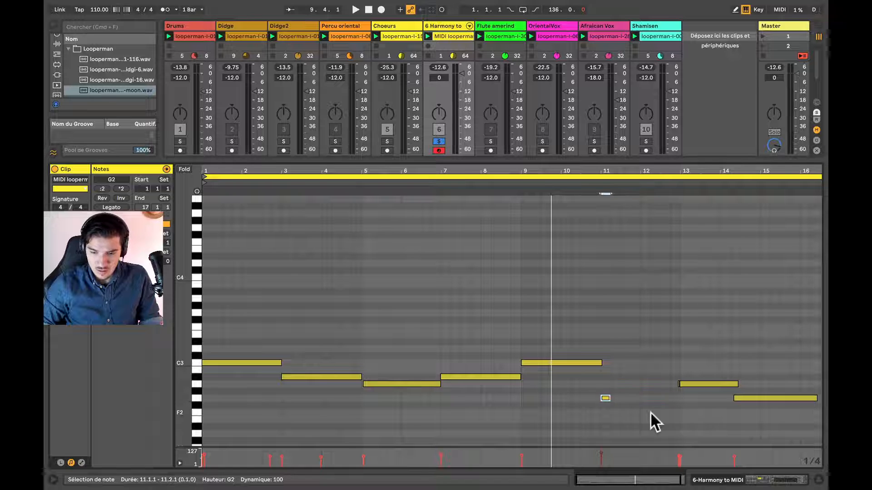
drag(607, 400, 603, 400)
drag(663, 399, 680, 399)
click(692, 384)
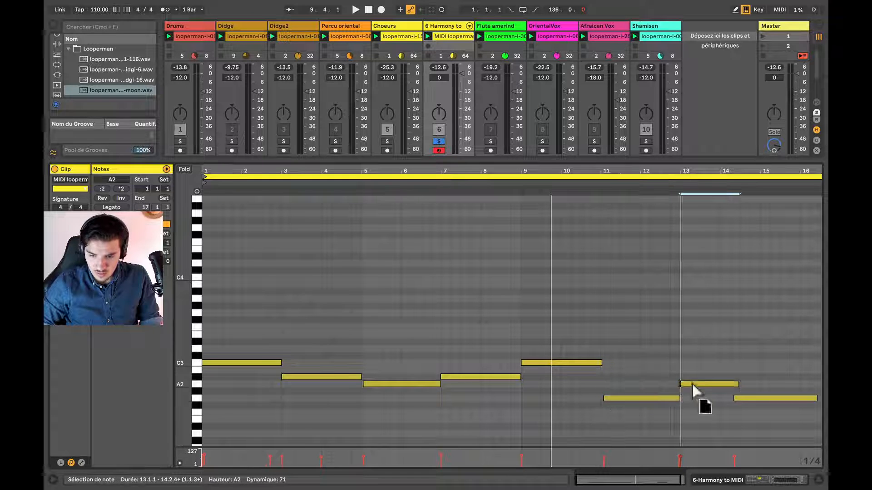
drag(737, 384, 762, 399)
click(735, 398)
drag(816, 399, 770, 400)
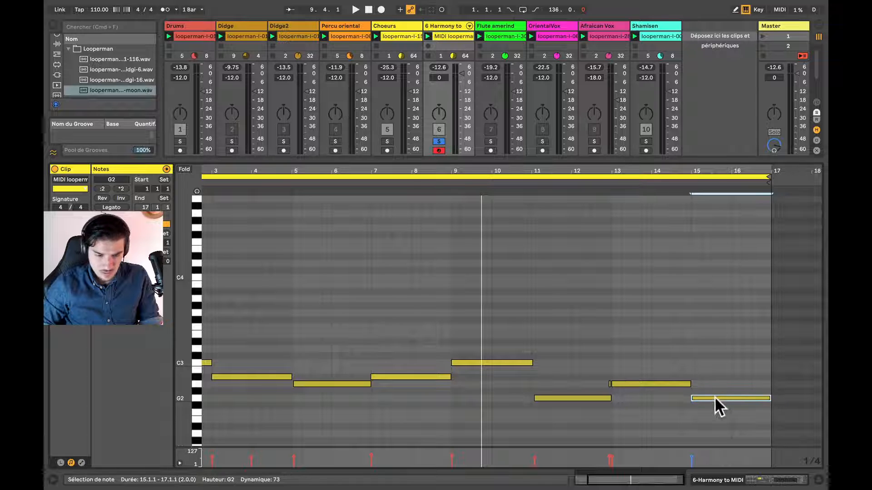
Fold the piano roll to the used notes and delete the tiny A2 fragment just before bar 13.
click(184, 169)
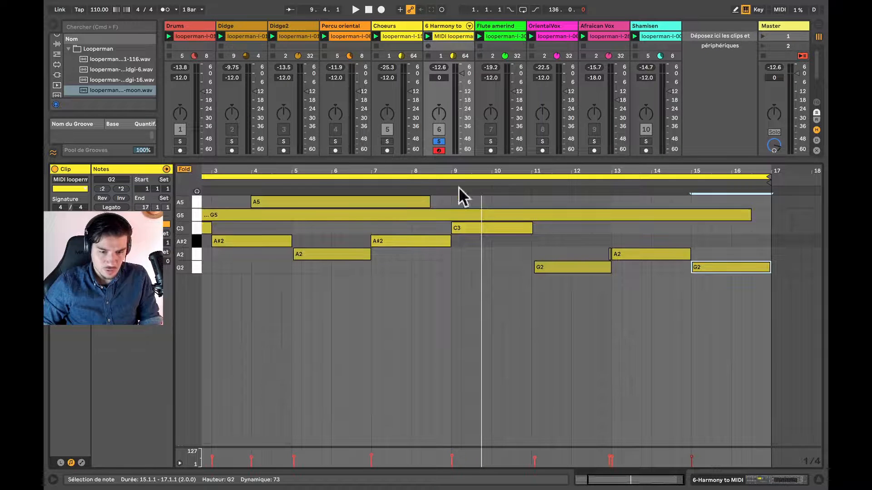
click(617, 255)
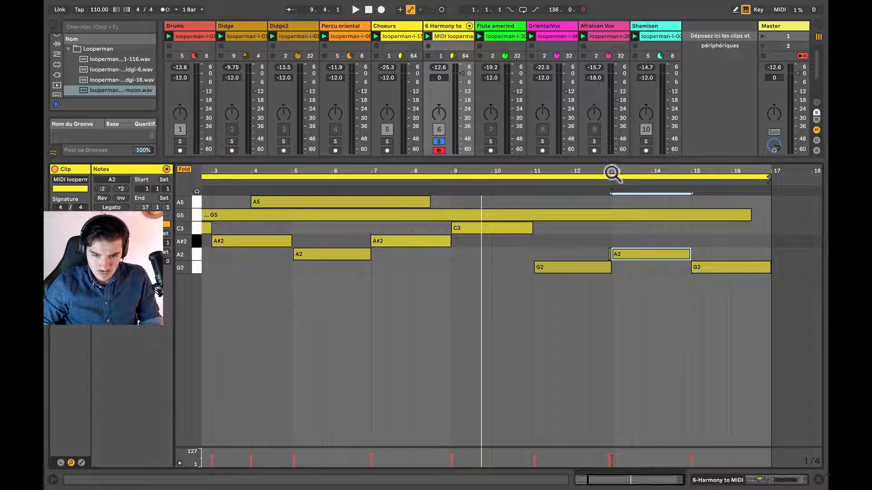
drag(612, 172, 562, 136)
click(612, 255)
scroll(386, 250, left, 1)
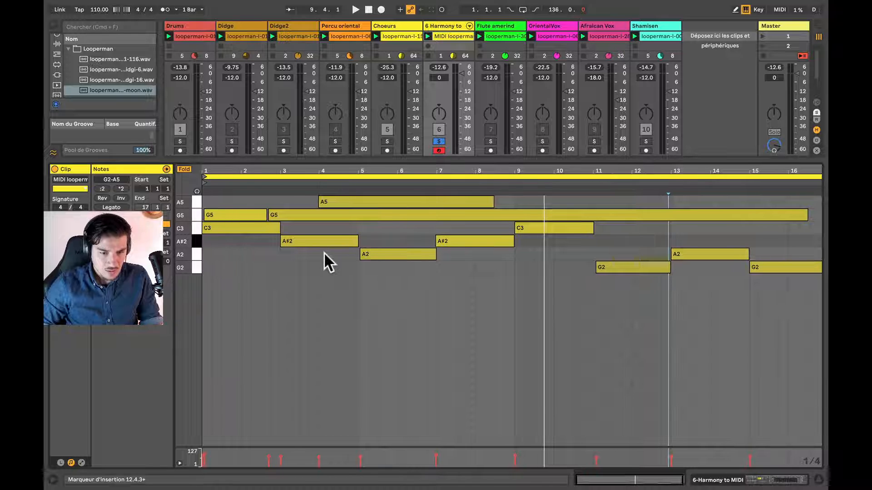
Delete the remaining high A5 and G5 notes and unfold the piano roll to the full keyboard.
drag(227, 201, 361, 211)
key(Delete)
click(178, 169)
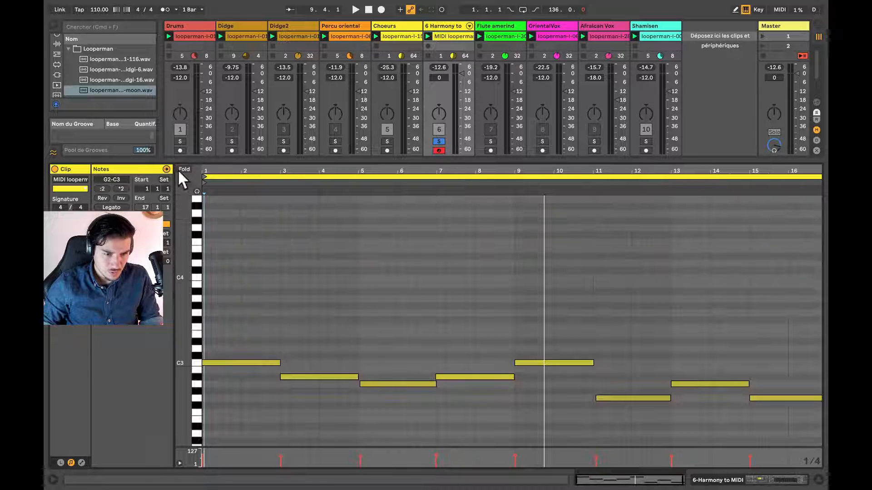
click(178, 169)
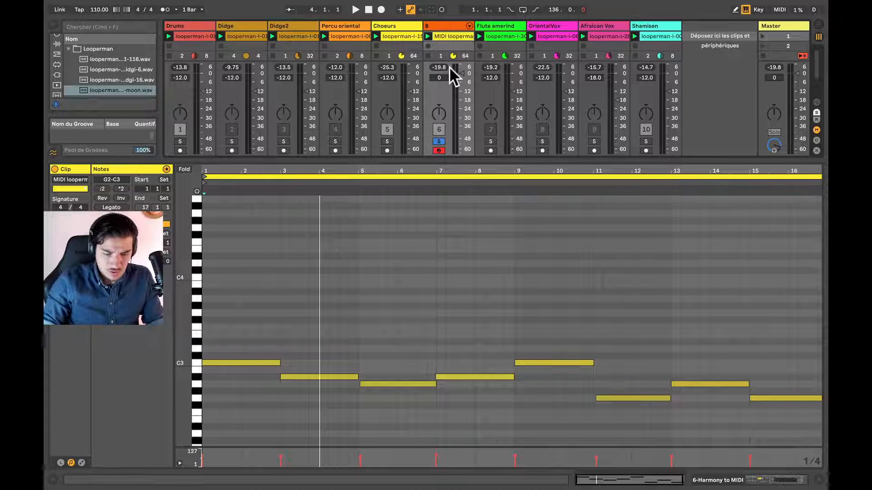
Rename the converted MIDI track Basse and colour the track's clip orange.
text(e)
key(Return)
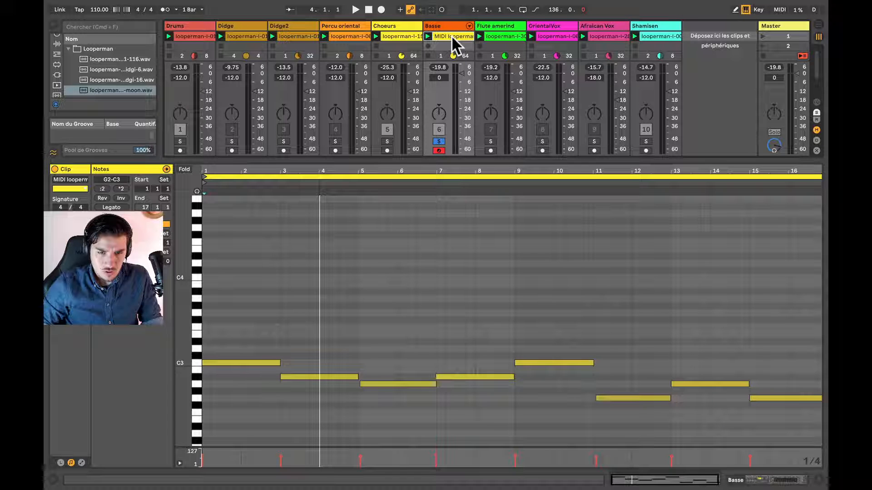
right_click(450, 24)
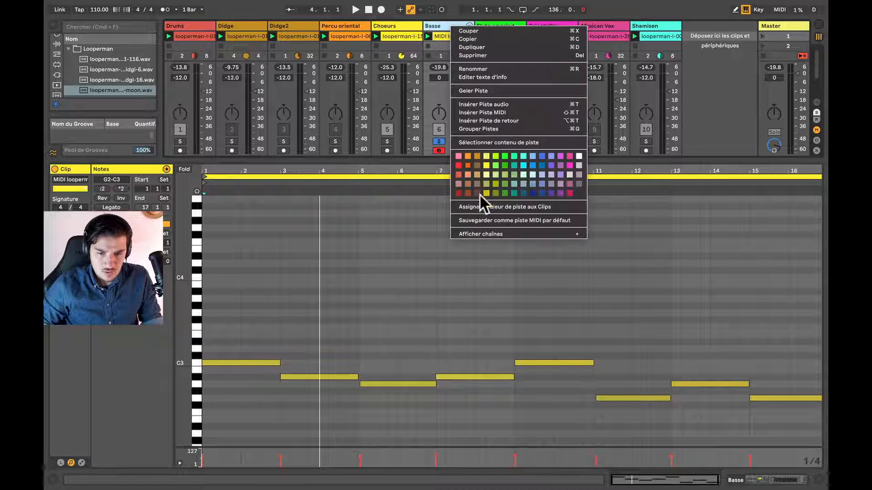
click(487, 205)
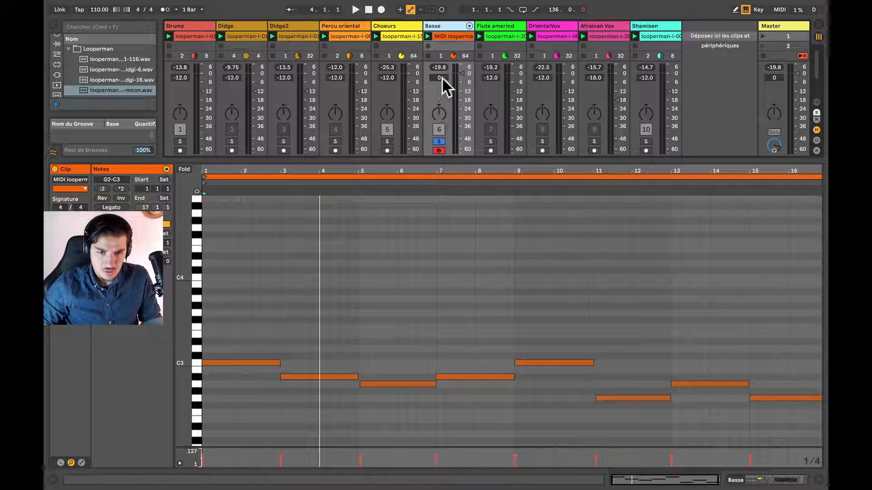
Move the Basse track between the Drums and Didge tracks.
drag(444, 29, 325, 34)
drag(217, 26, 218, 27)
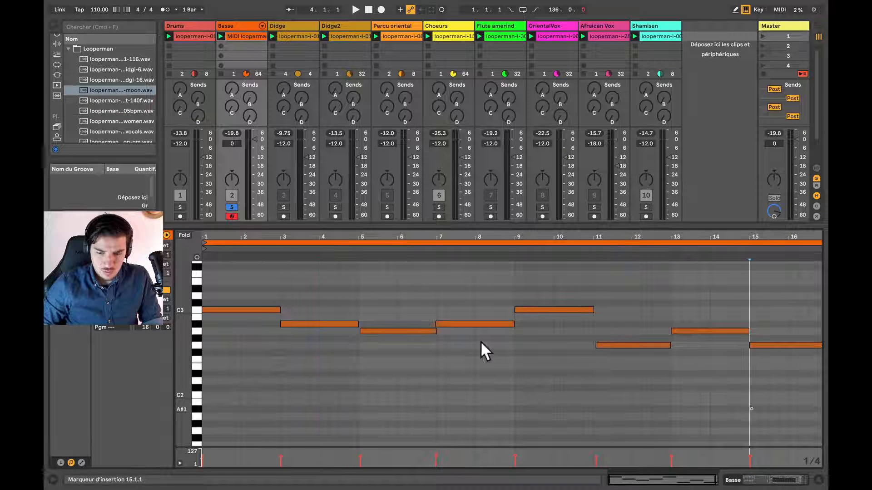
Transpose all the Basse clip notes down two octaves and listen to the result.
drag(749, 409, 201, 268)
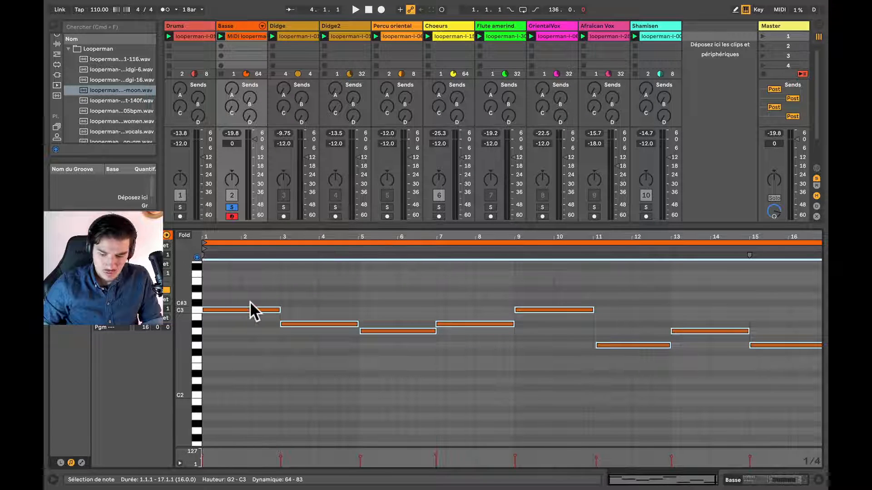
key(shift+Down)
key(shift+Down)
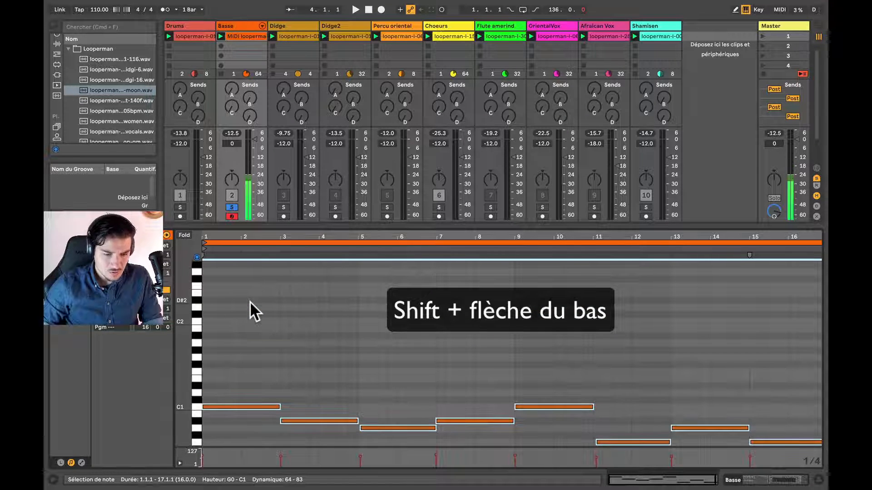
key(space)
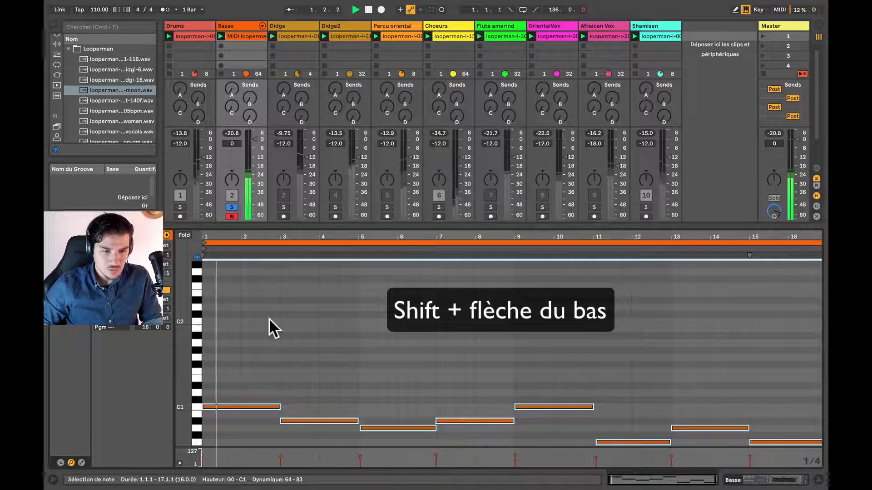
key(space)
Take Basse out of solo and play it with Drums, Choeurs and Shamisen, making more room for the mixer.
click(232, 207)
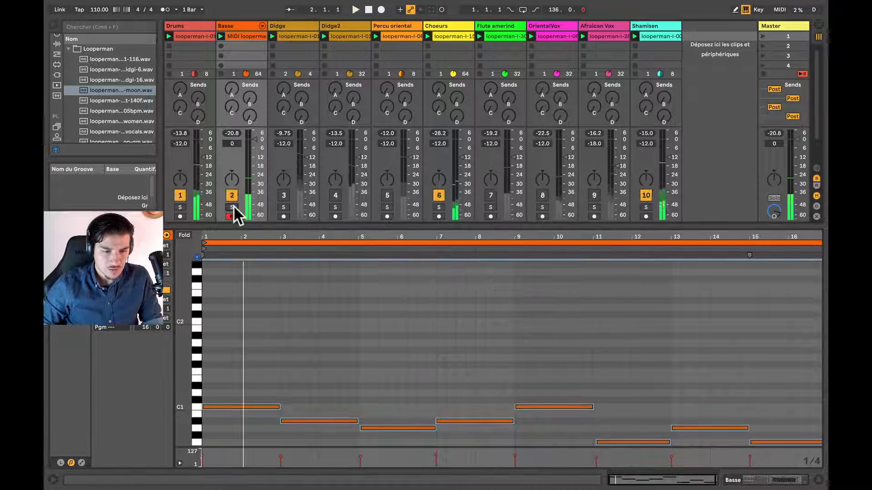
key(space)
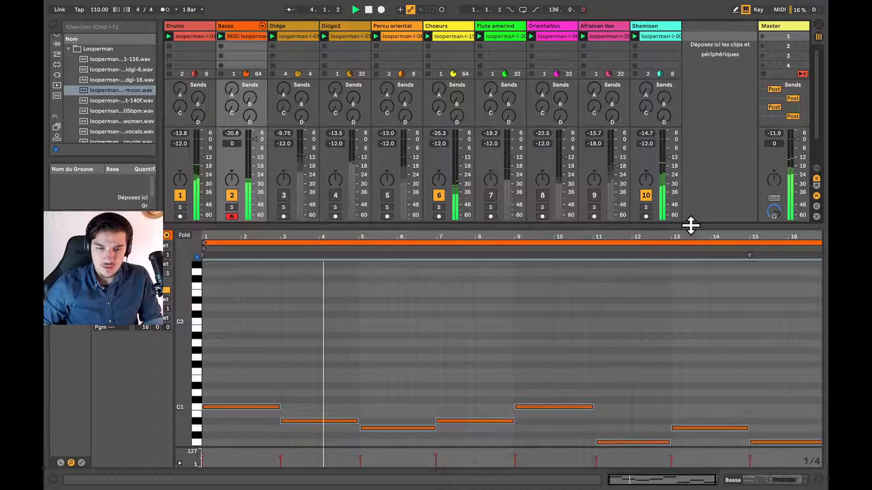
drag(691, 226, 711, 321)
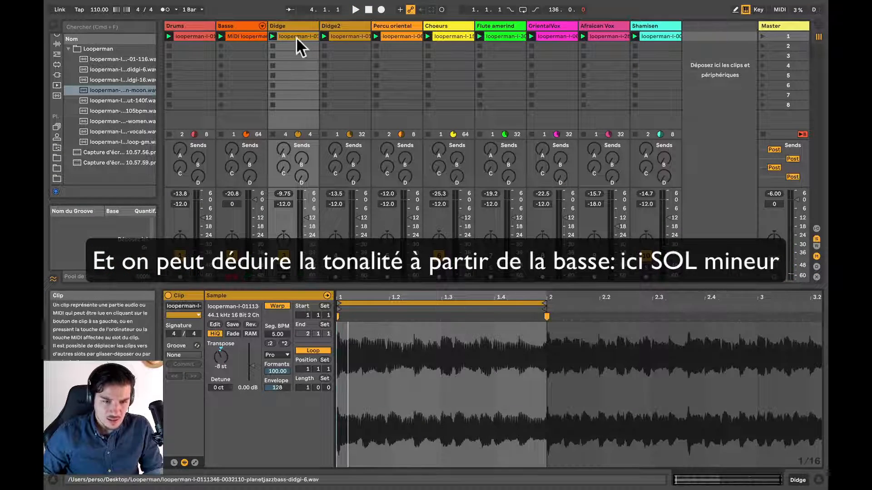
Add the Tuner audio effect to the Didge track and start playback to check the loop's pitch.
click(297, 23)
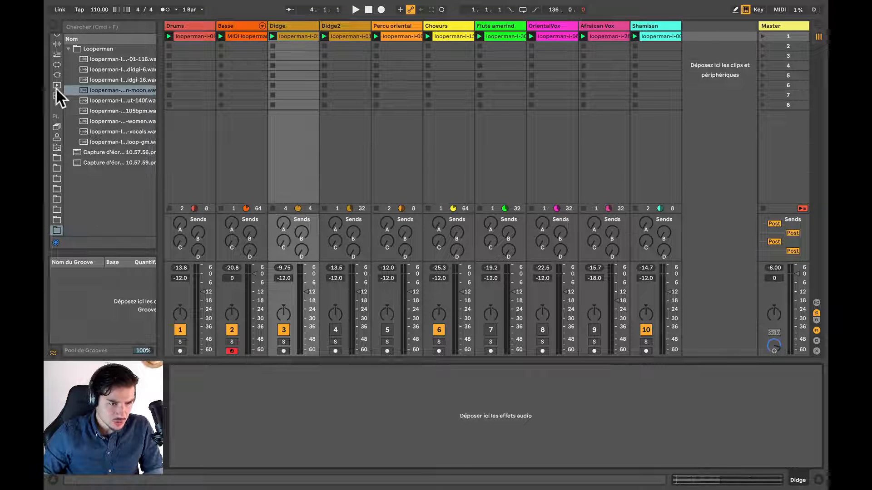
scroll(59, 98, up, 5)
click(57, 173)
scroll(113, 172, down, 10)
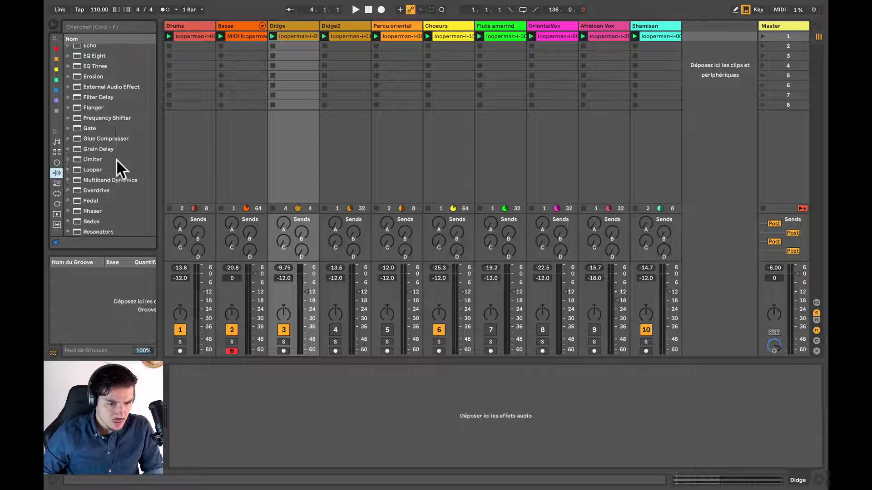
double_click(91, 200)
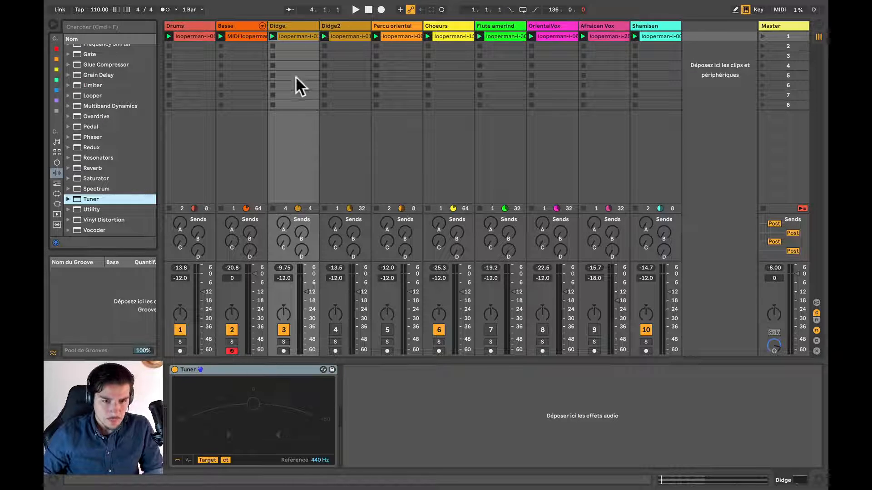
key(space)
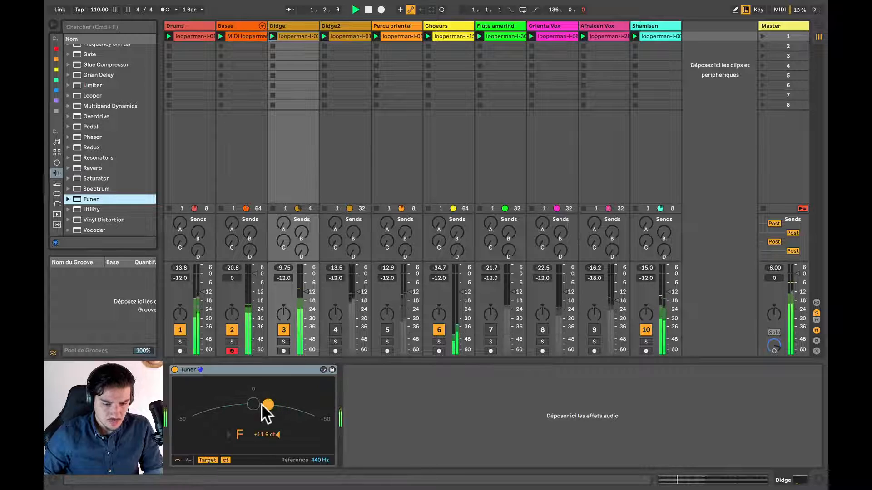
Solo the Didge track, detune its clip to -14 ct, and play it through the Tuner to check the pitch.
click(284, 342)
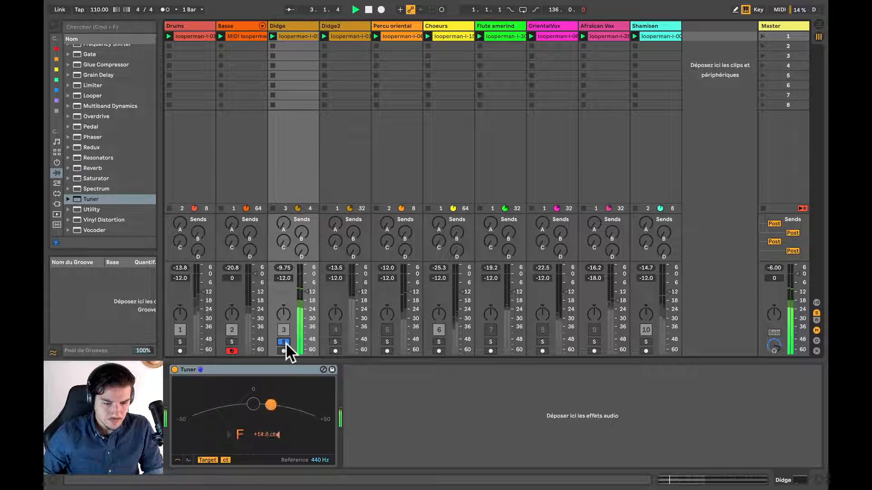
click(289, 36)
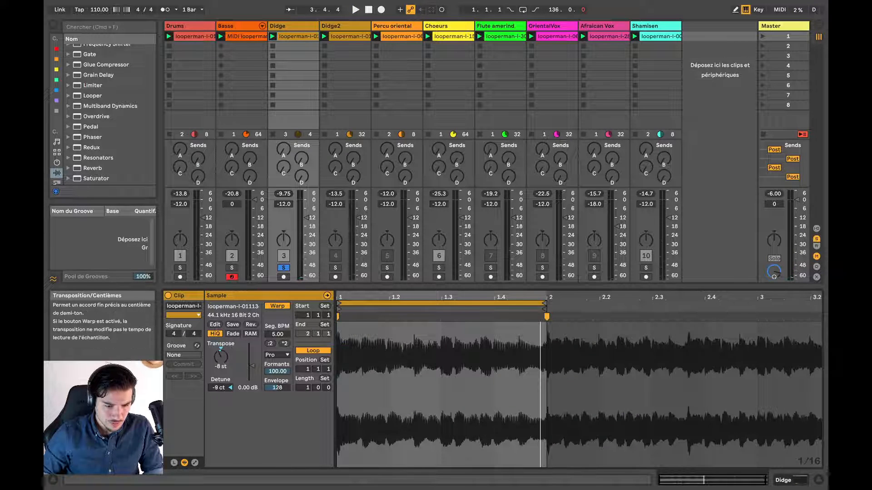
drag(219, 388, 219, 391)
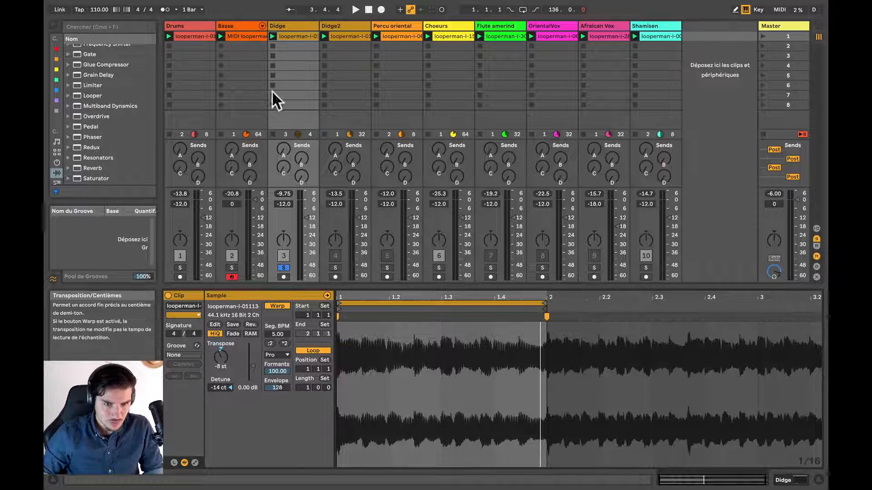
click(290, 24)
key(space)
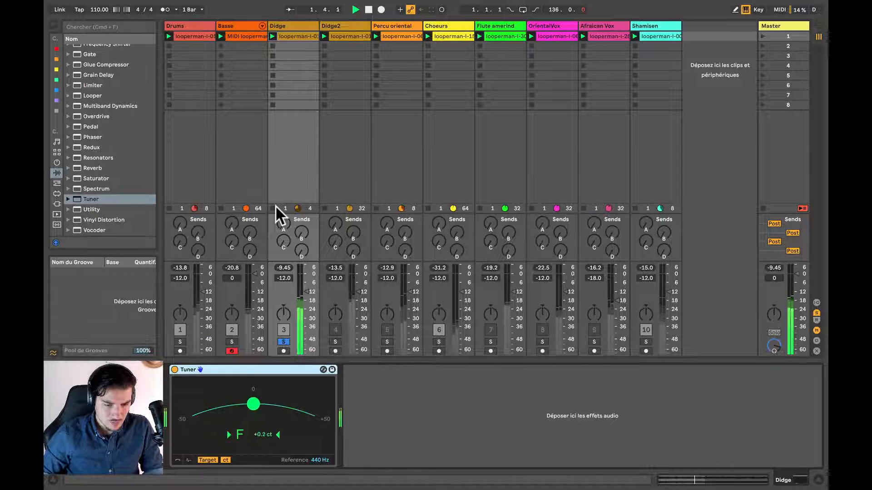
key(space)
Transpose the Didge clip to -6 st and check it against the Tuner and, unsoloed, in the mix.
click(295, 35)
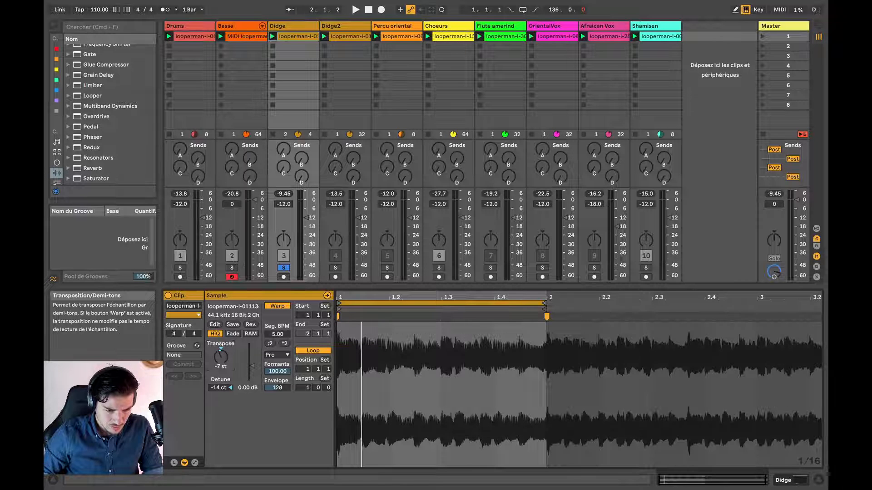
drag(220, 357, 221, 355)
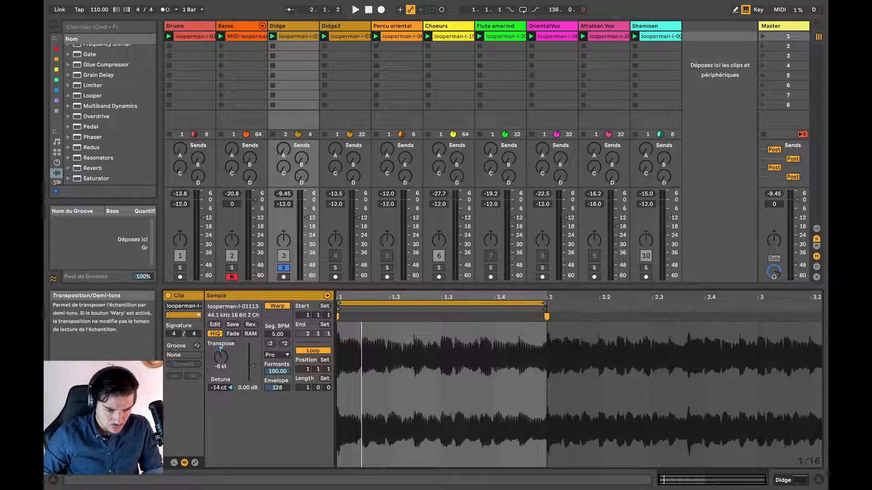
click(294, 25)
key(space)
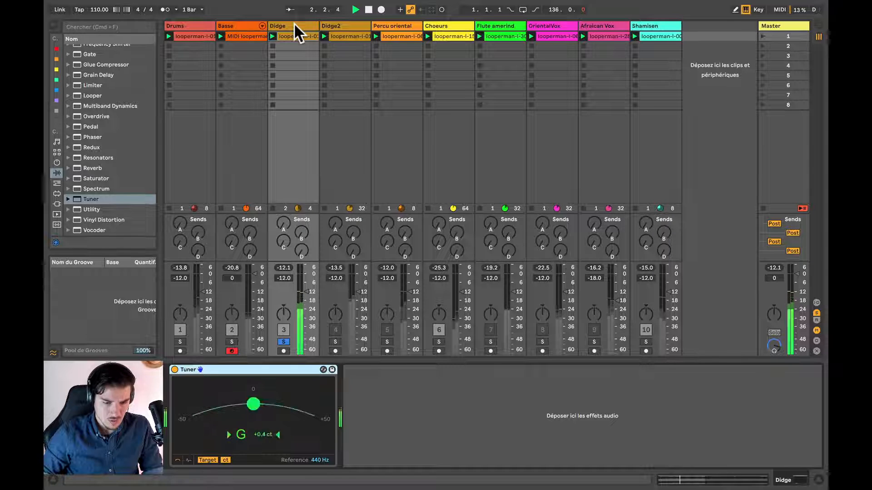
key(space)
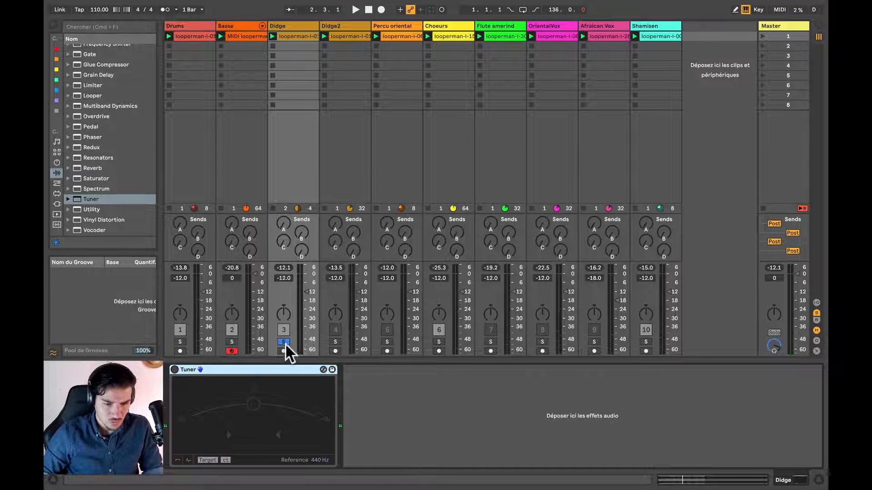
click(283, 341)
key(space)
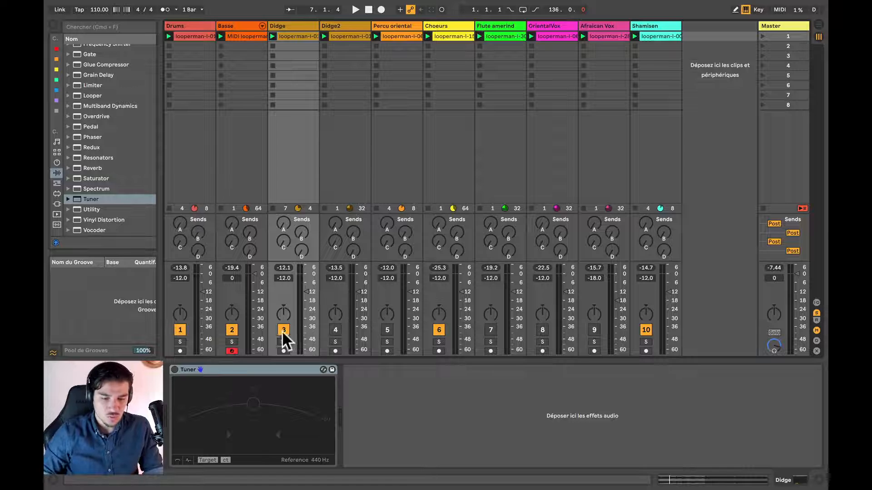
Activate the Didge2 track and audition its clip with the other active tracks.
click(342, 34)
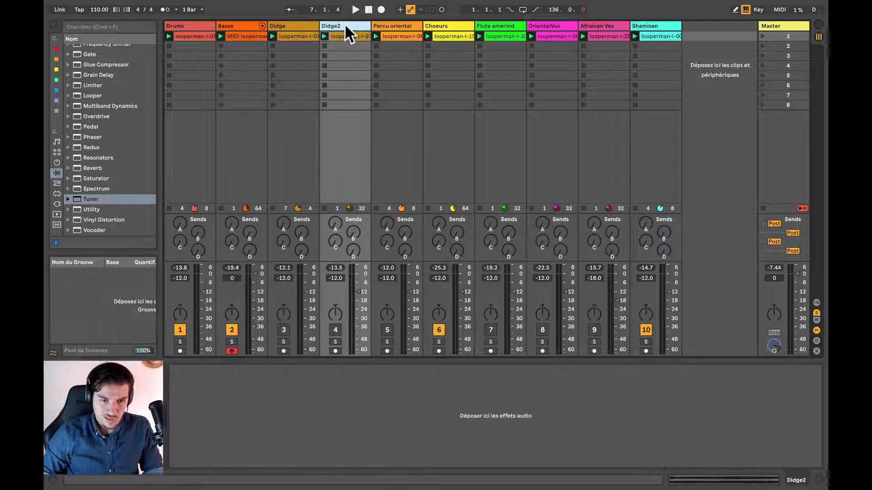
click(336, 330)
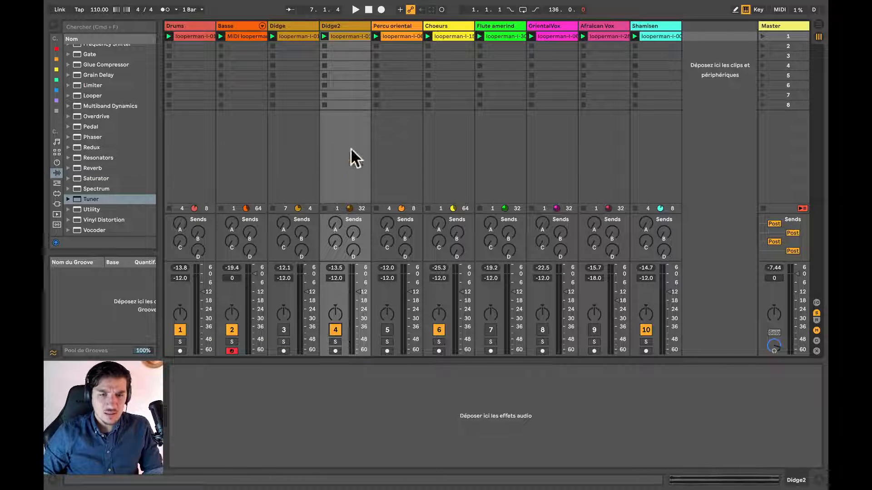
click(346, 34)
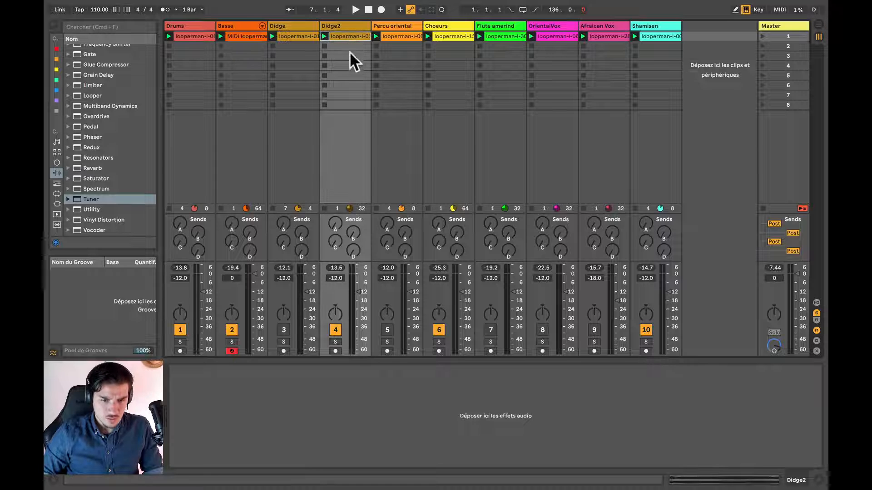
key(space)
double_click(346, 35)
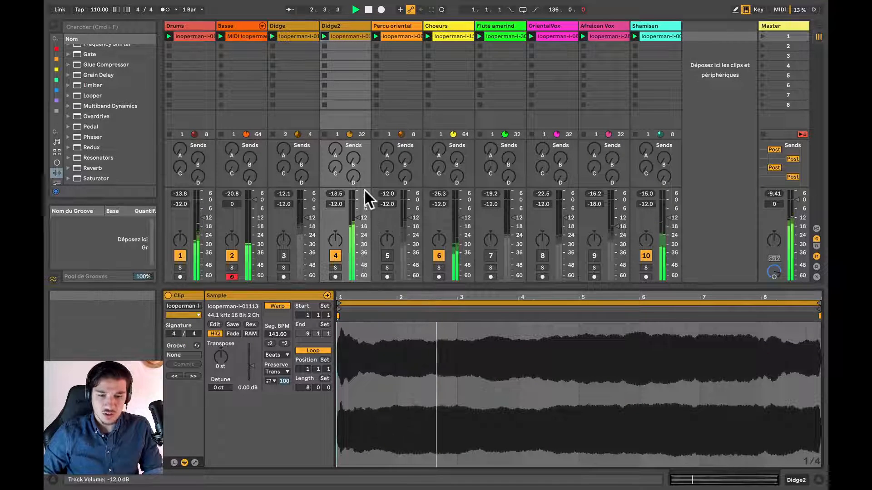
key(space)
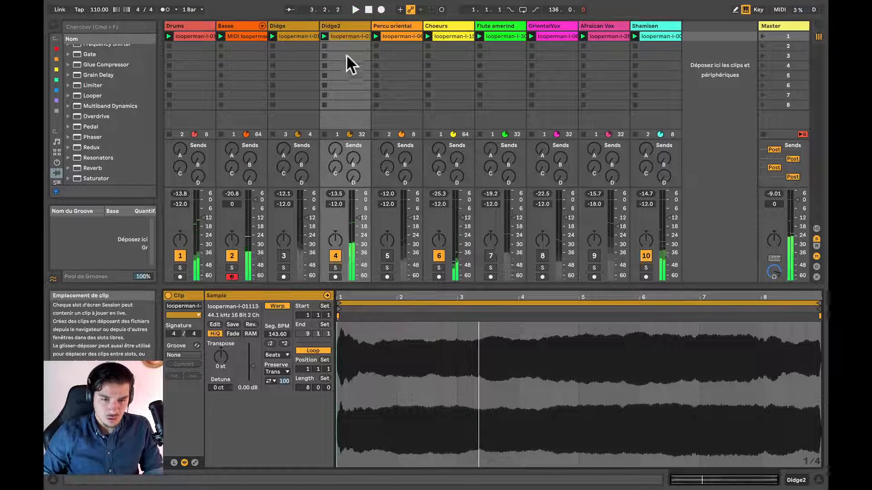
Move the Tuner device from the Didge track to the Didge2 track.
click(303, 26)
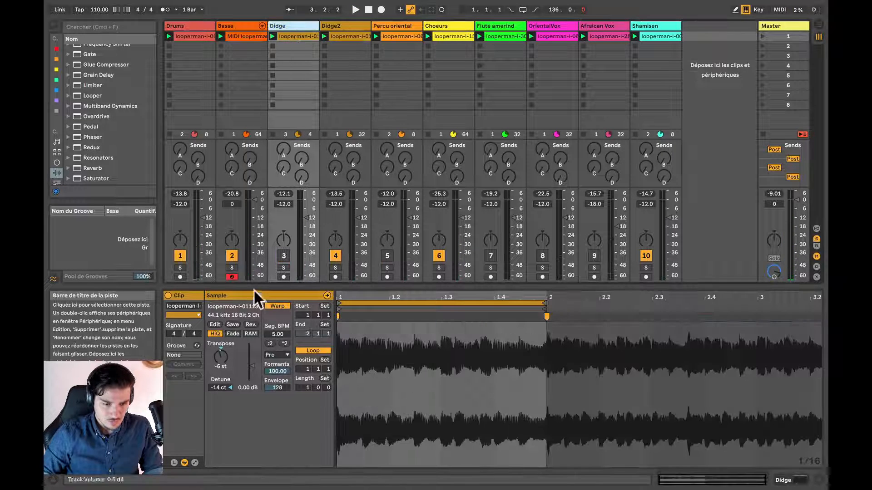
double_click(290, 23)
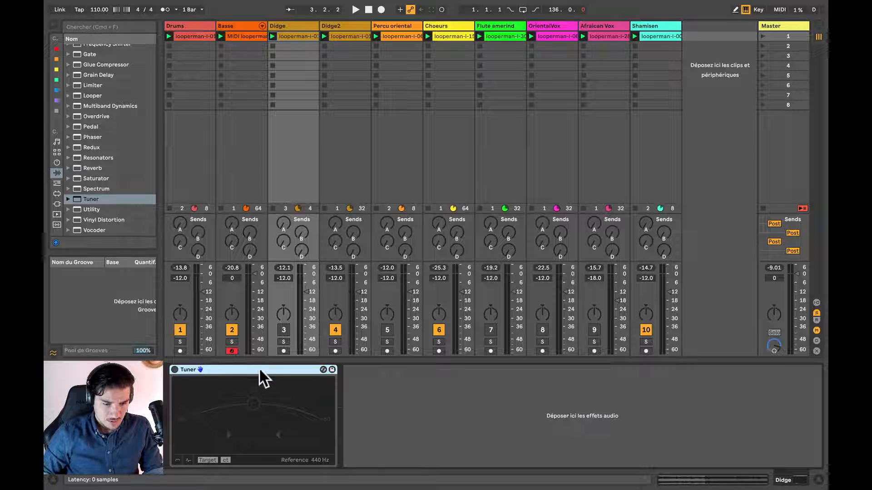
drag(355, 189, 342, 59)
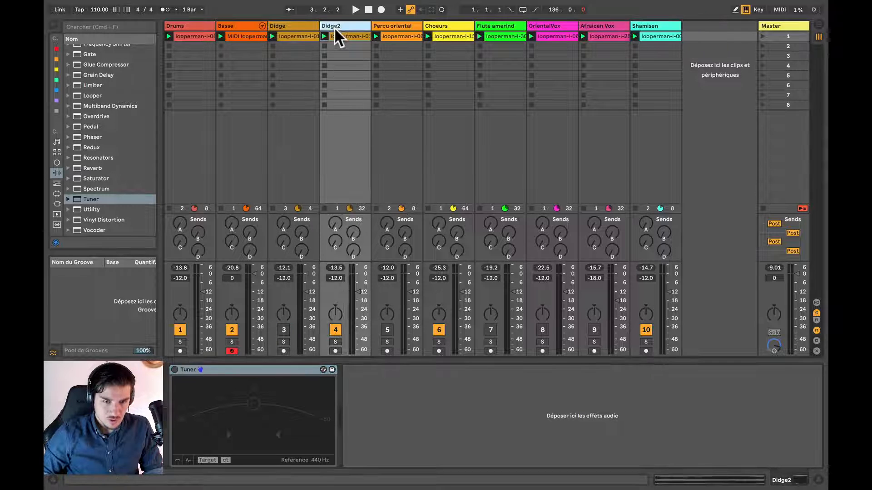
Turn on the Tuner, solo the Didge2 track, and play its clip to check the pitch.
click(172, 375)
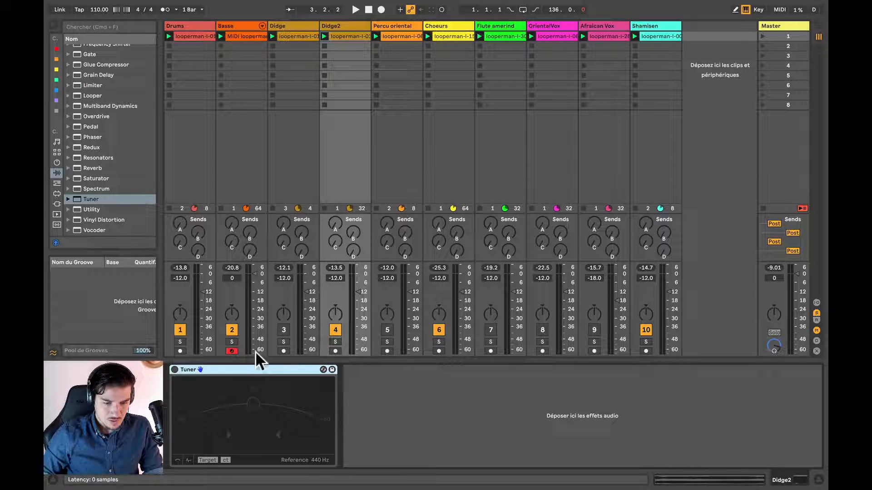
click(174, 369)
click(335, 342)
key(space)
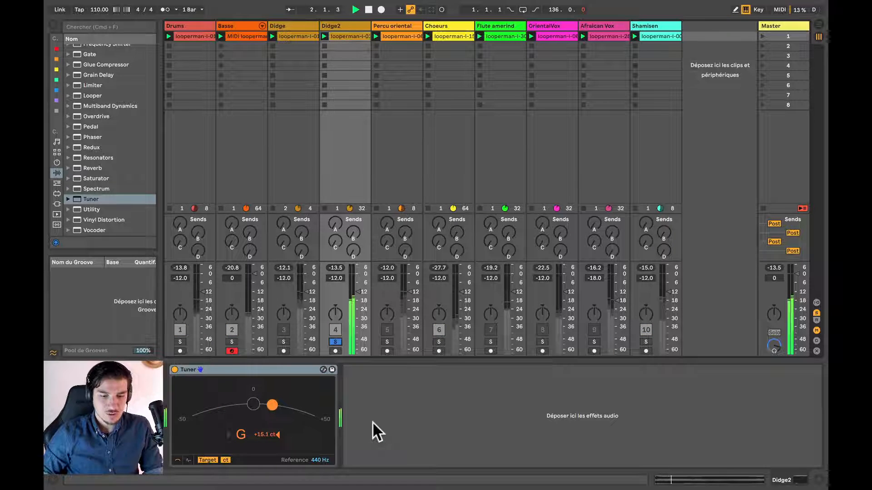
key(space)
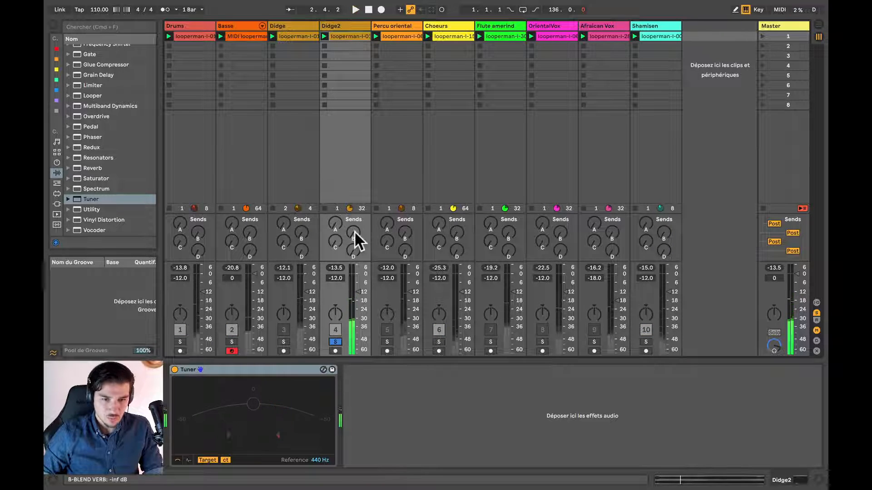
Detune the Didge2 clip to -16 ct, playing it through the Tuner between adjustments.
click(347, 36)
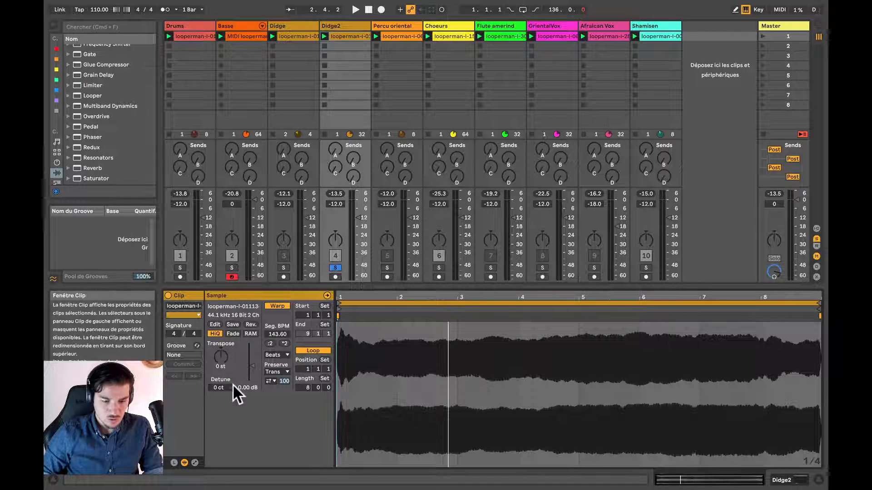
drag(215, 385, 218, 394)
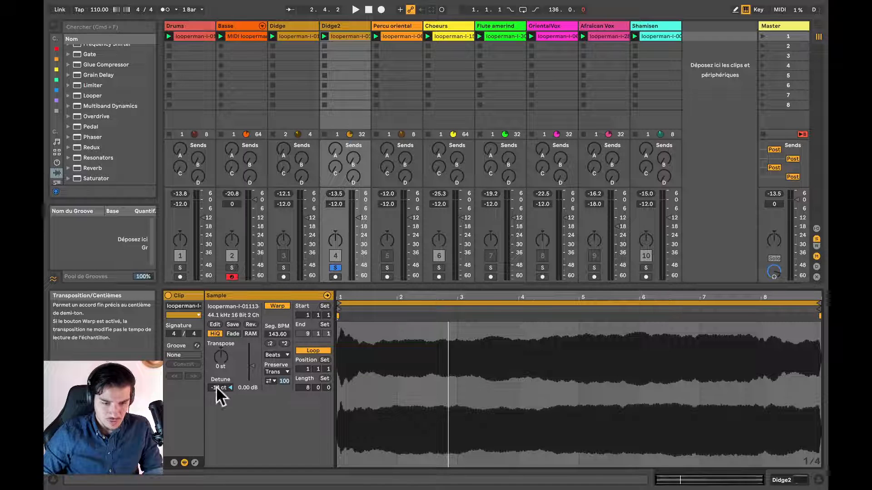
double_click(342, 26)
key(space)
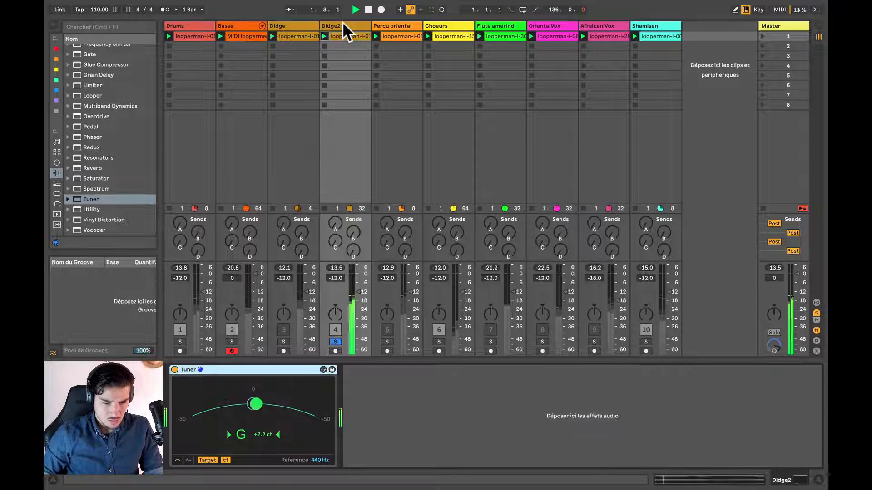
key(space)
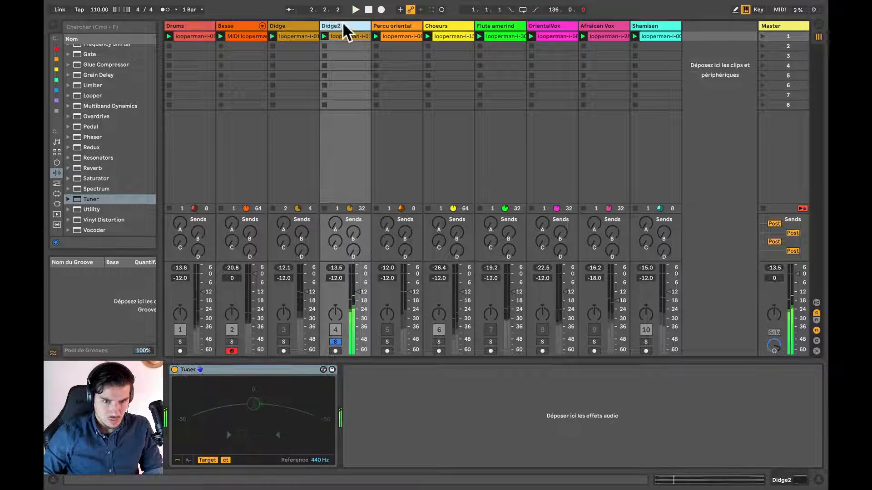
click(342, 34)
drag(222, 389, 221, 392)
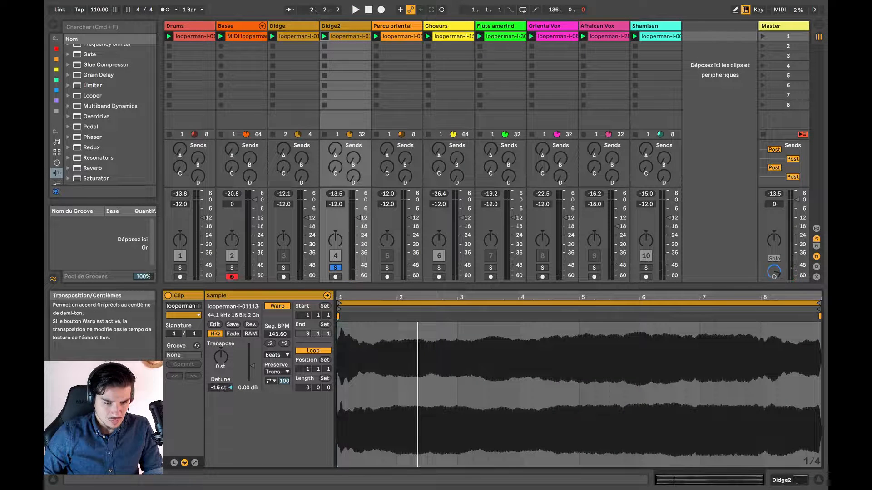
click(342, 27)
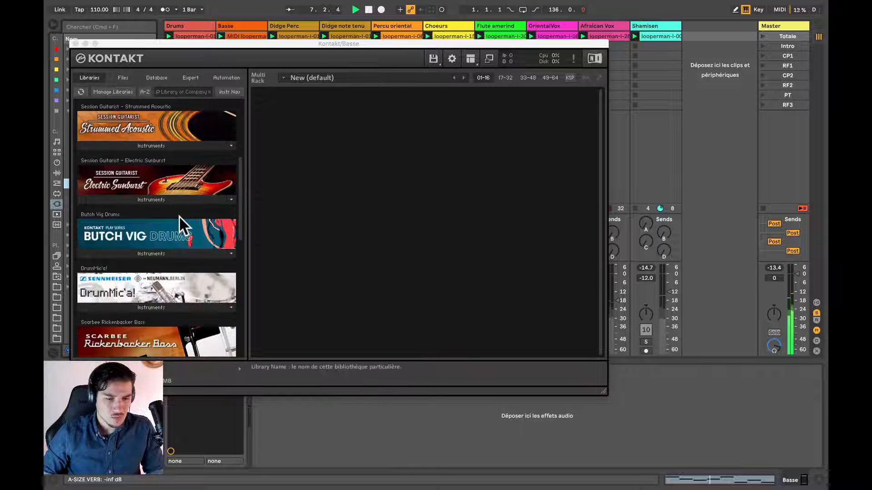
Load the Session Strings 2 instrument into Kontakt on the Basse track and close the plug-in window.
scroll(179, 216, down, 10)
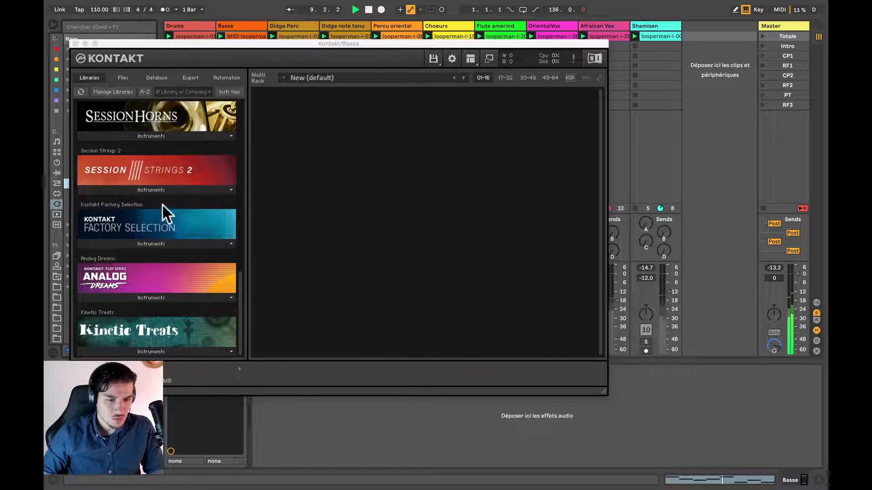
click(152, 190)
double_click(138, 203)
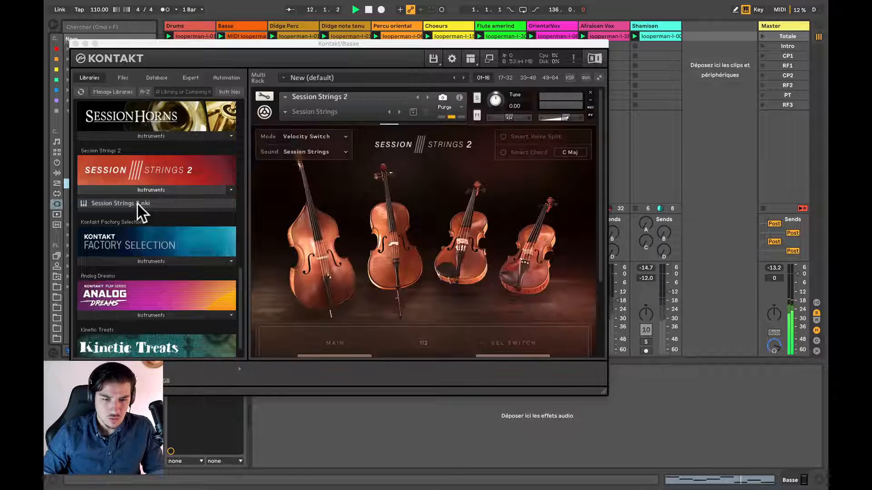
click(75, 44)
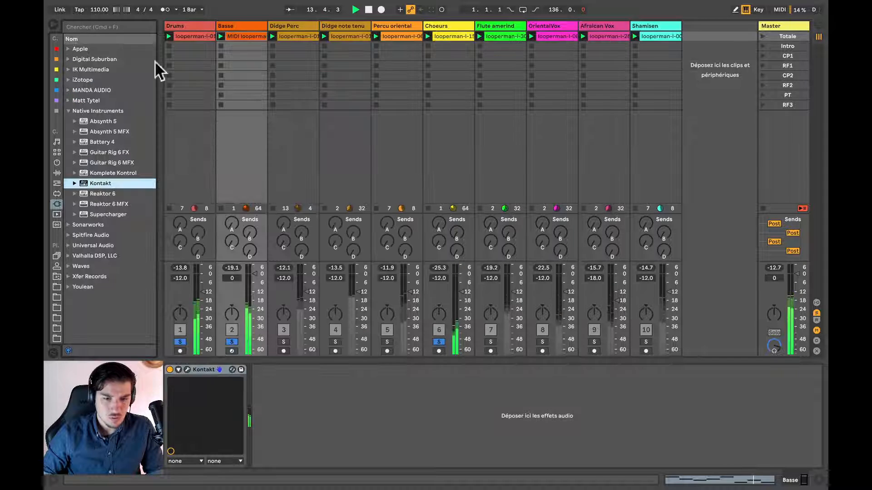
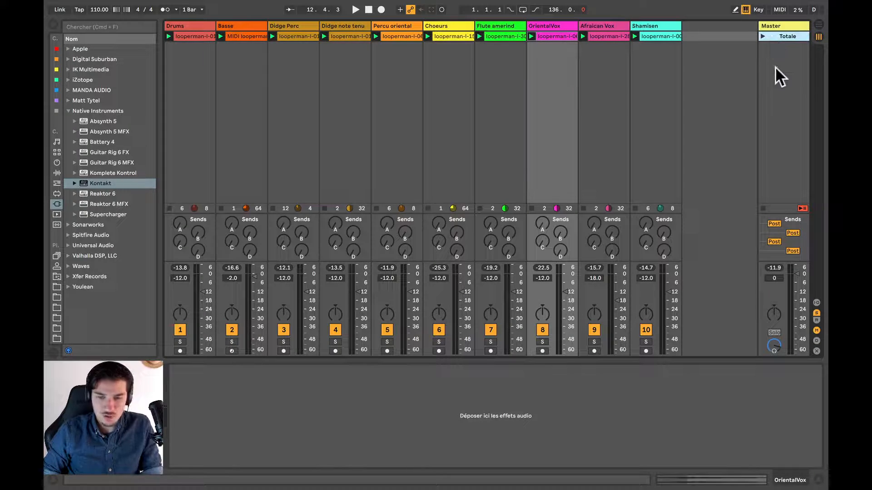
Duplicate the Totale scene with all its clips eight times.
key(super+d)
key(super+d)
key(super+d)
key(super+d)
key(super+d)
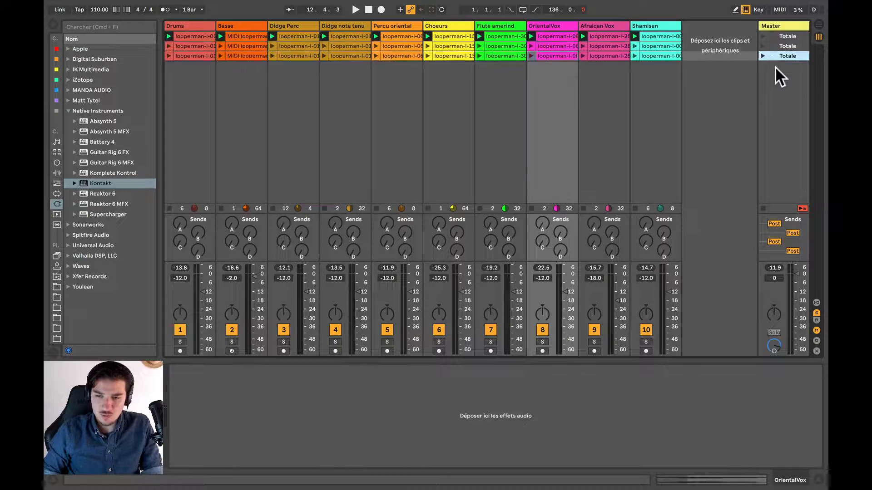
key(super+d)
key(super+d)
key(super+d)
Delete the clips from Basse through Shamisen in the first Totale scene, keeping only Drums, and launch the scene.
click(769, 36)
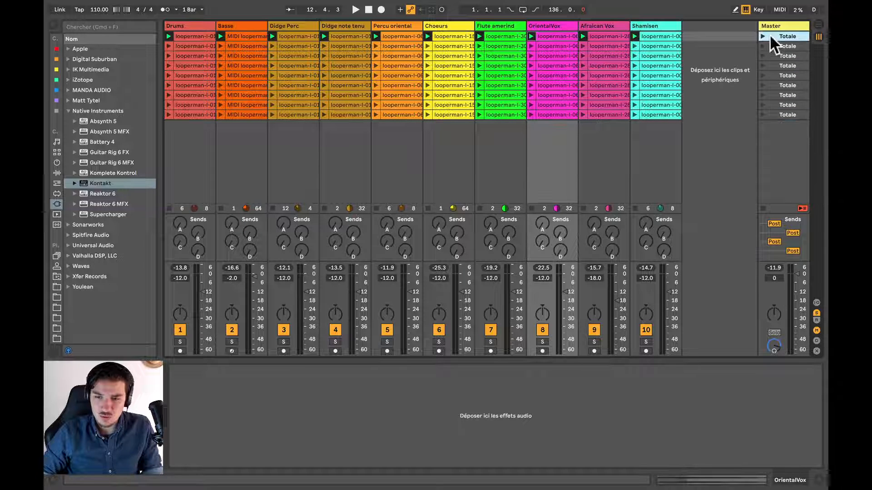
click(258, 36)
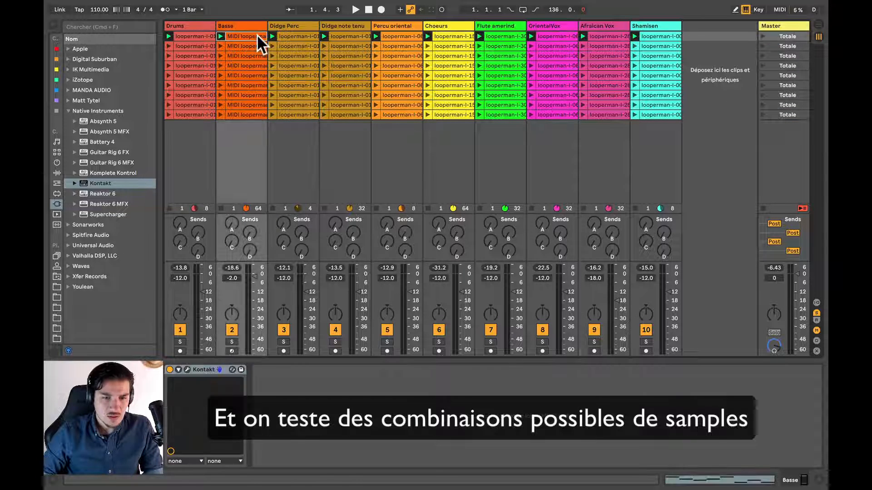
shift+click(658, 36)
key(Delete)
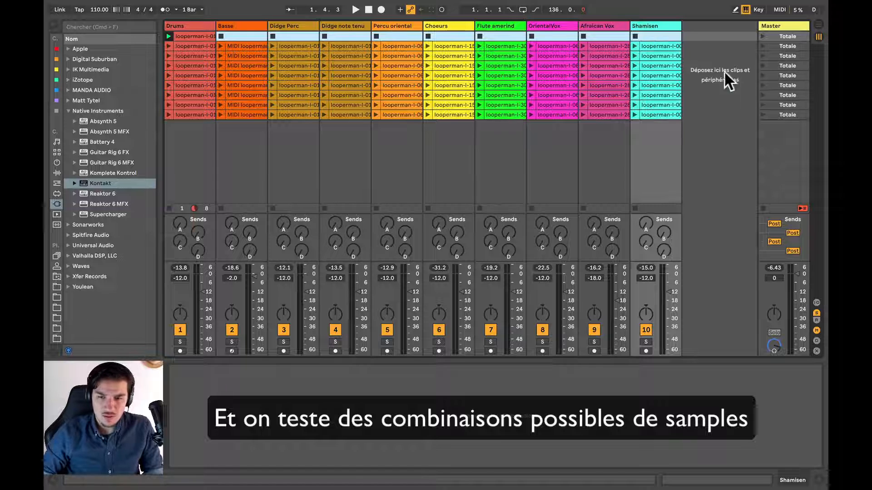
click(763, 36)
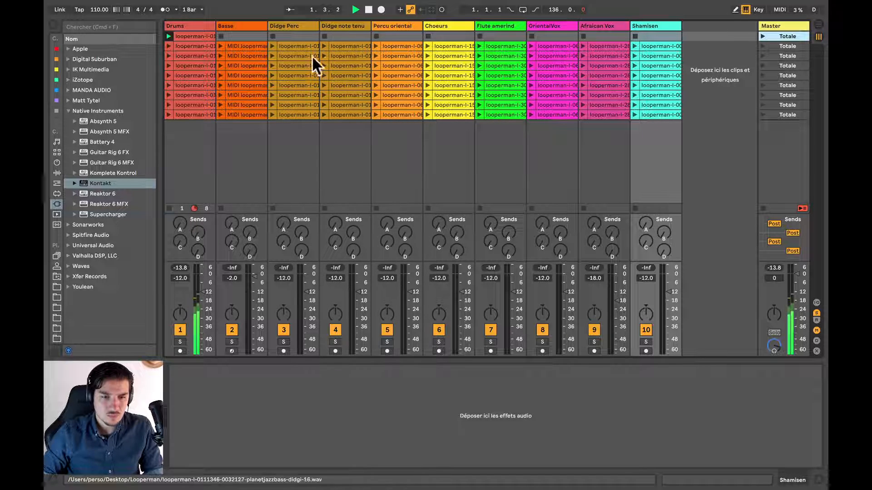
Move the Didge Perc and Afraican Vox clips up into the first scene, playing them and lowering Didge Perc's volume to -17.3 dB.
click(272, 46)
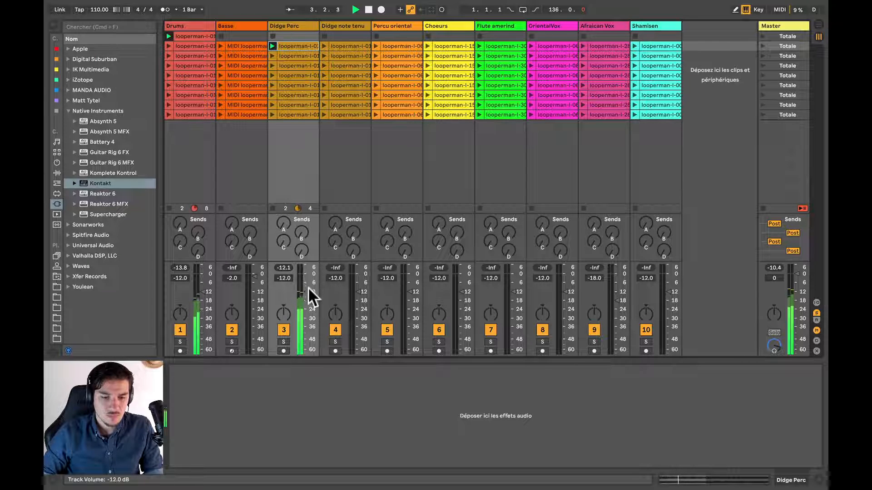
drag(307, 293, 307, 301)
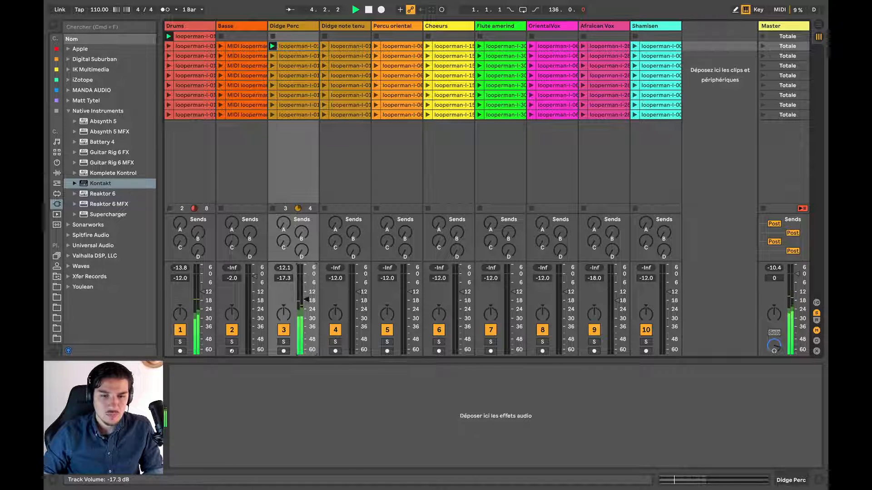
drag(296, 48, 294, 36)
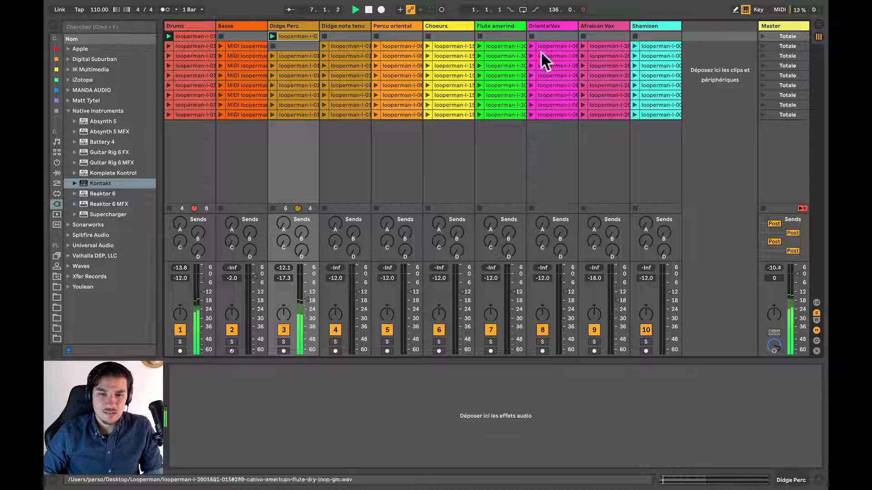
click(584, 46)
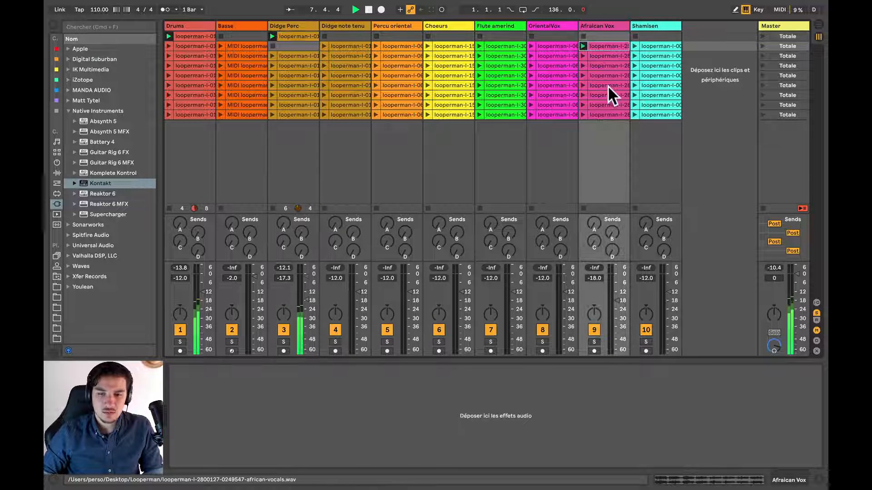
drag(605, 45, 604, 36)
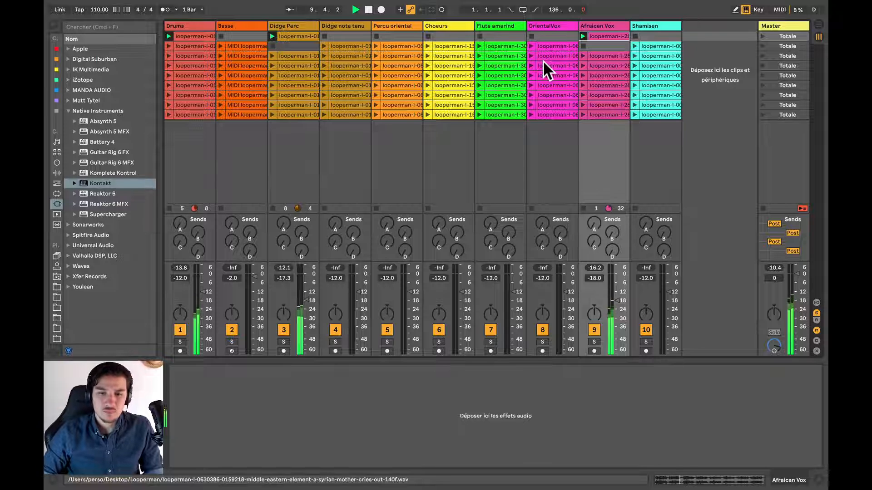
Move the Percu oriental clip into the first scene, play it with the others and lower its track volume to -18.7 dB.
click(441, 44)
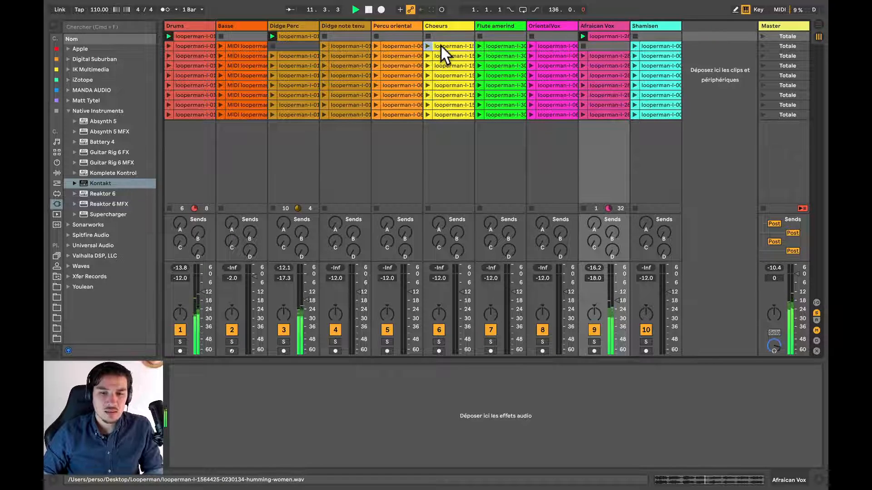
drag(403, 45, 400, 33)
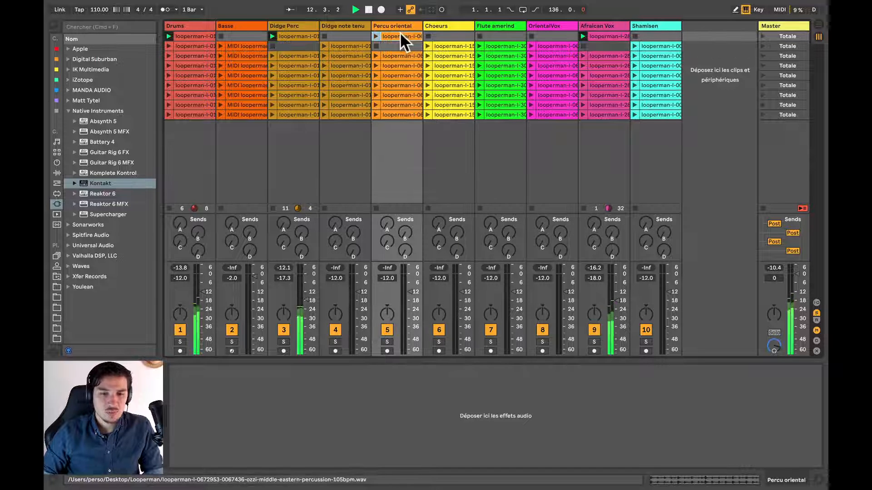
click(376, 32)
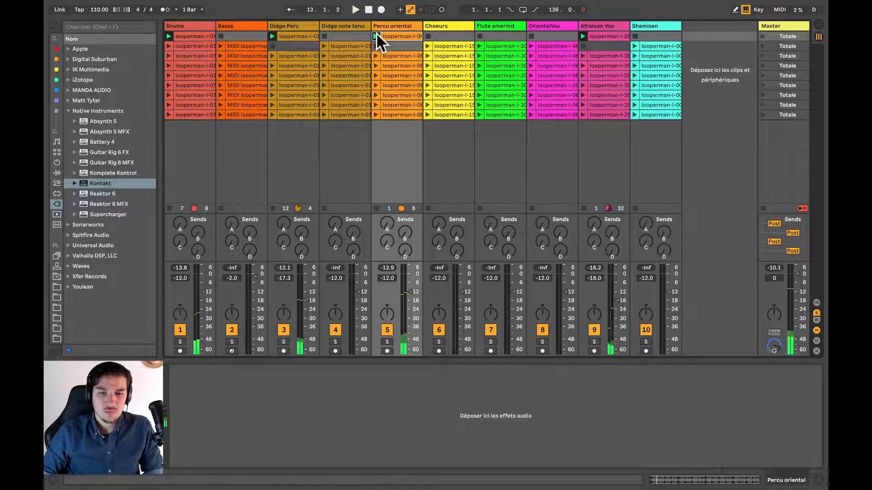
key(space)
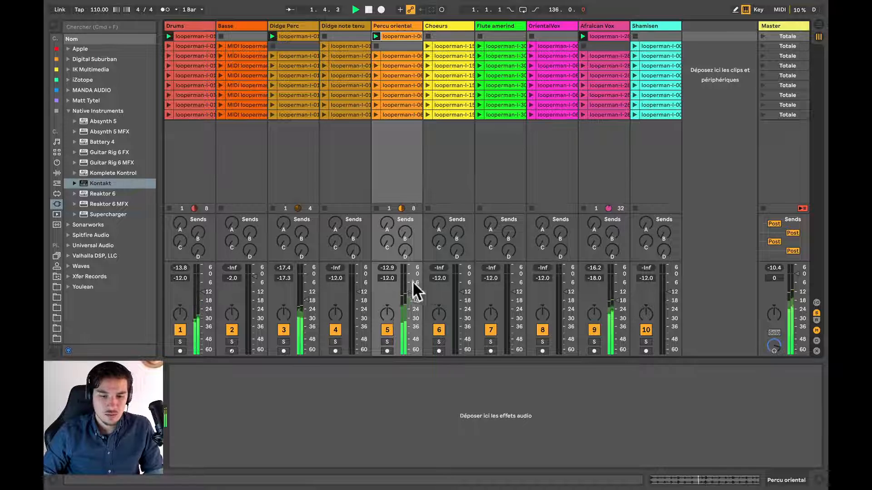
drag(410, 292, 410, 296)
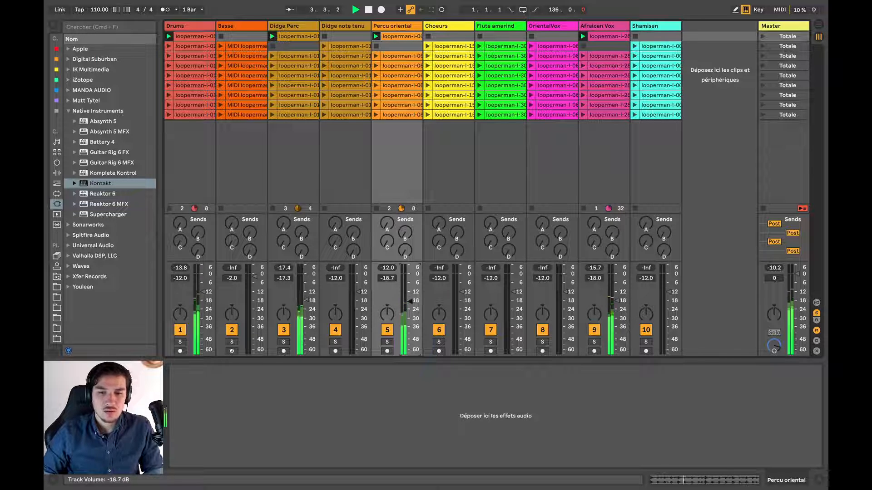
Clear the Totale names from all scenes and delete the clips from Basse through Shamisen in scene 2, keeping only Drums.
click(775, 46)
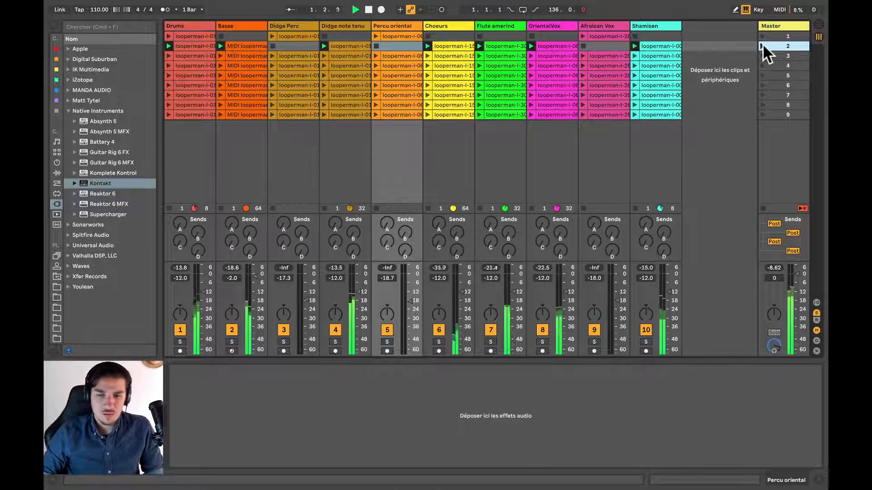
click(658, 46)
key(space)
shift+click(236, 46)
key(Delete)
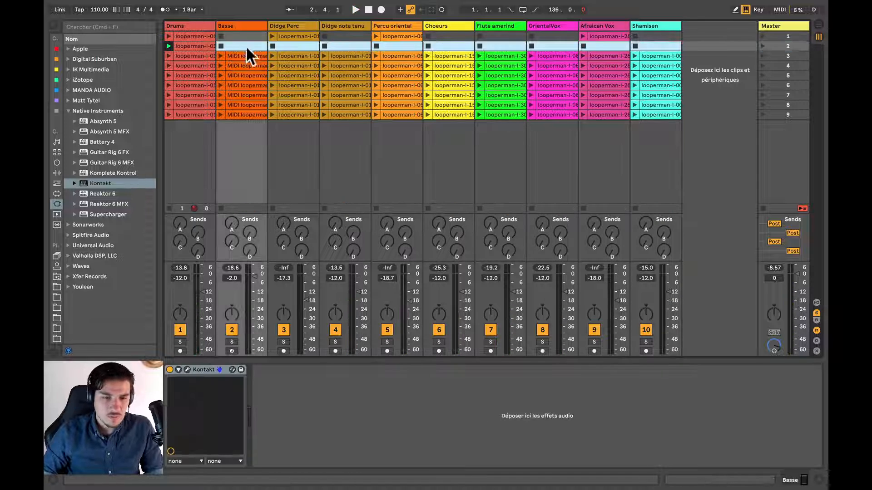
Move the Flute amerind and Basse clips from scene 3 up into scene 2 and launch that scene.
click(196, 46)
click(495, 55)
drag(495, 55, 497, 46)
click(763, 47)
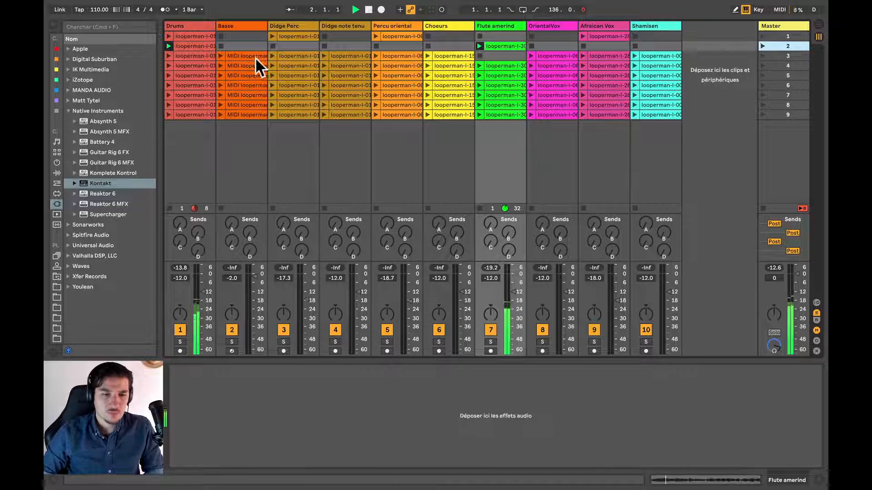
drag(243, 55, 234, 49)
click(763, 47)
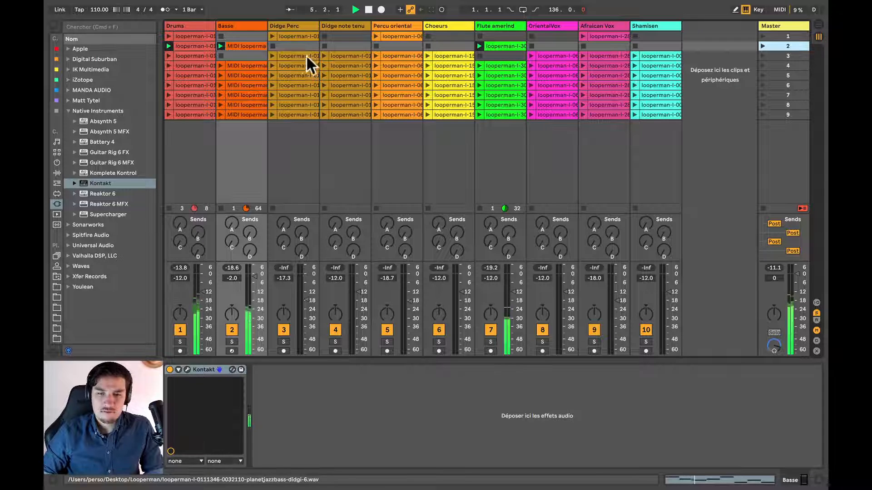
Move the Choeurs clip from scene 3 into scene 2, play it and set the track volume to -13.0 dB.
drag(449, 56, 452, 46)
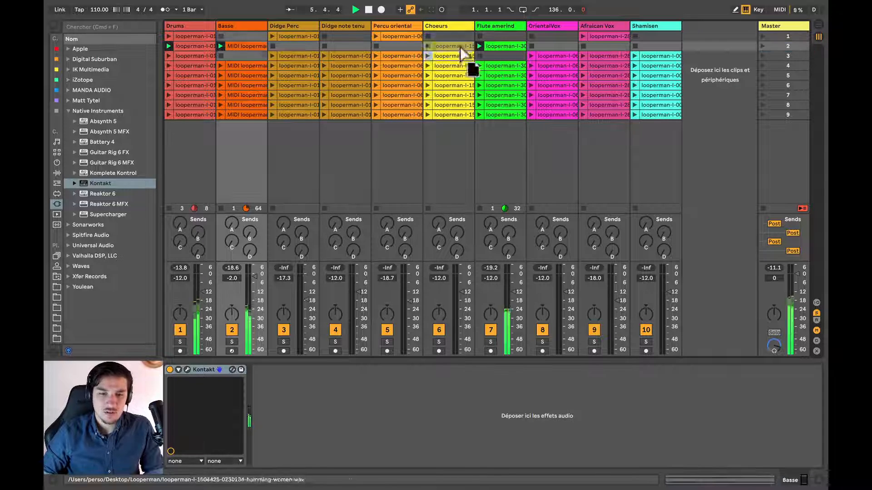
click(427, 46)
drag(462, 292, 461, 287)
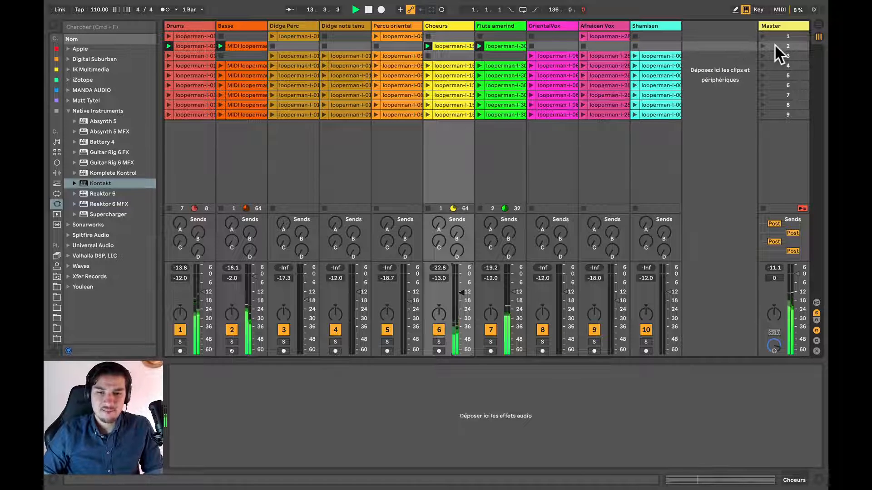
Move the Shamisen clip from scene 3 into scene 2, play it and lower the track volume to -17.6 dB.
drag(654, 57, 653, 46)
click(635, 46)
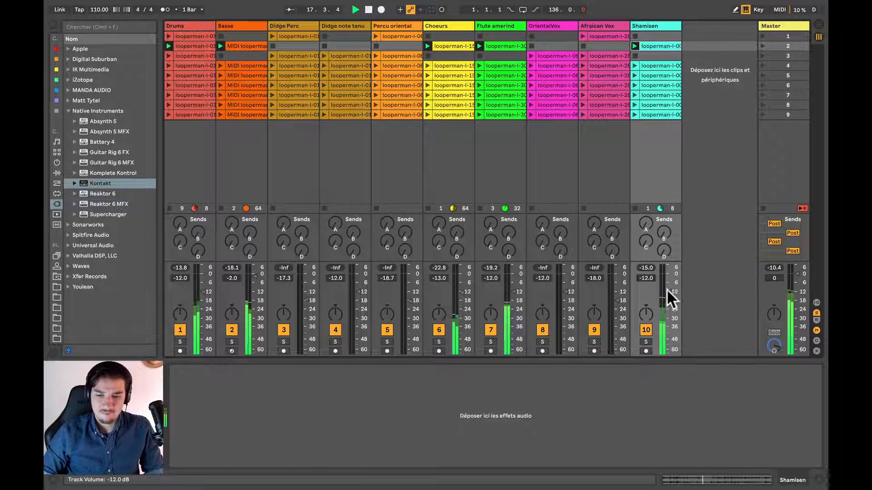
drag(668, 293, 669, 301)
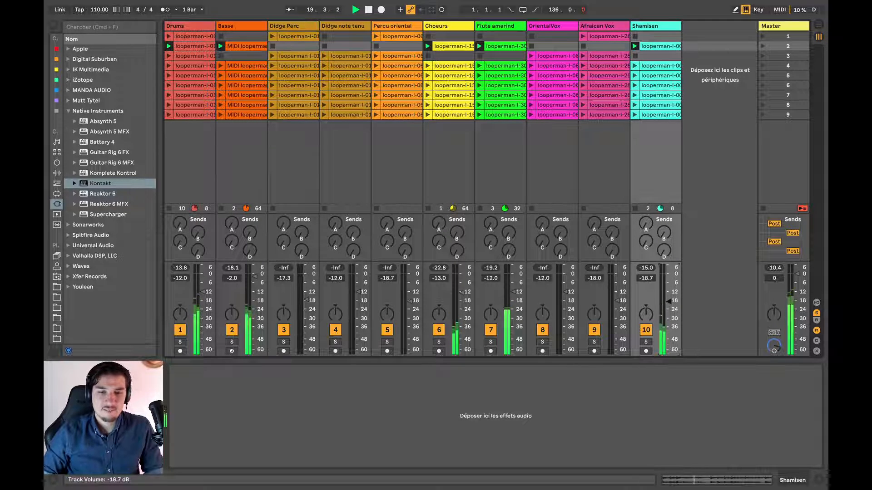
drag(669, 301, 668, 300)
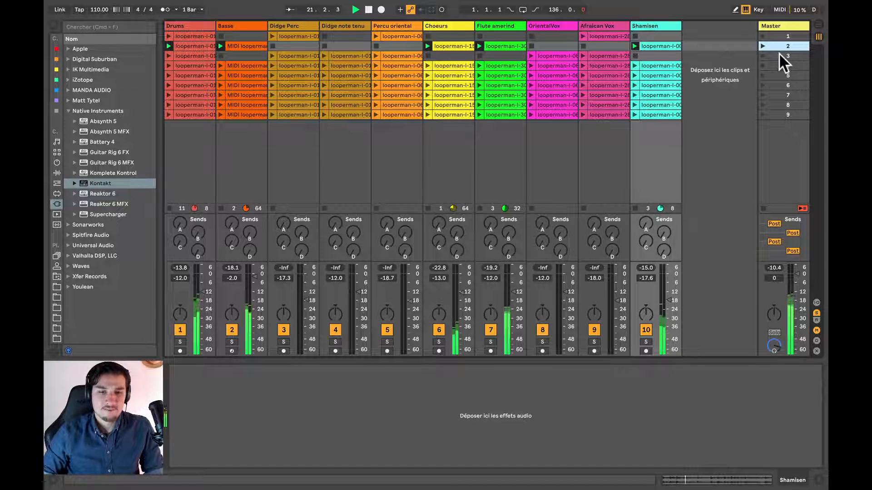
Delete all remaining clips in scene 3, from Drums through Shamisen.
click(651, 56)
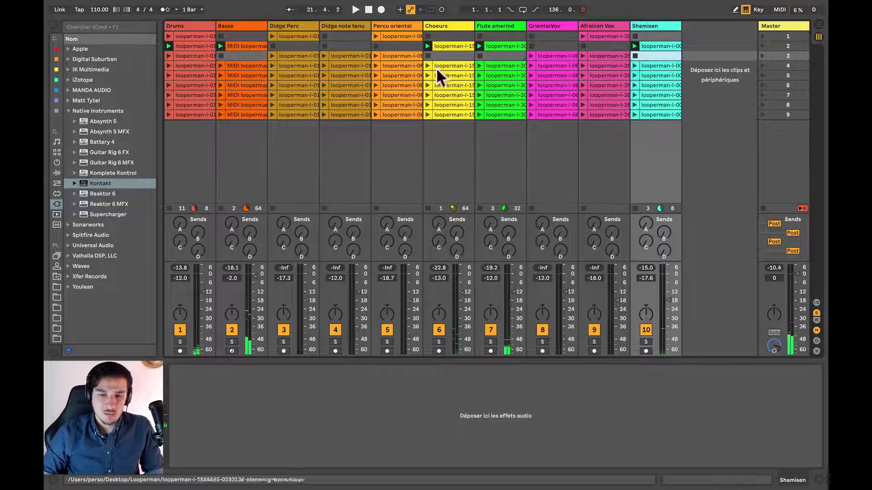
shift+click(205, 54)
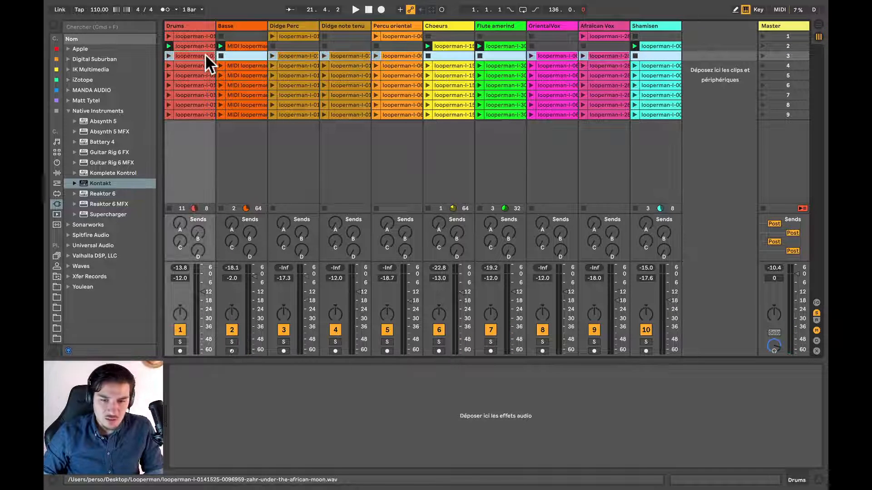
key(Delete)
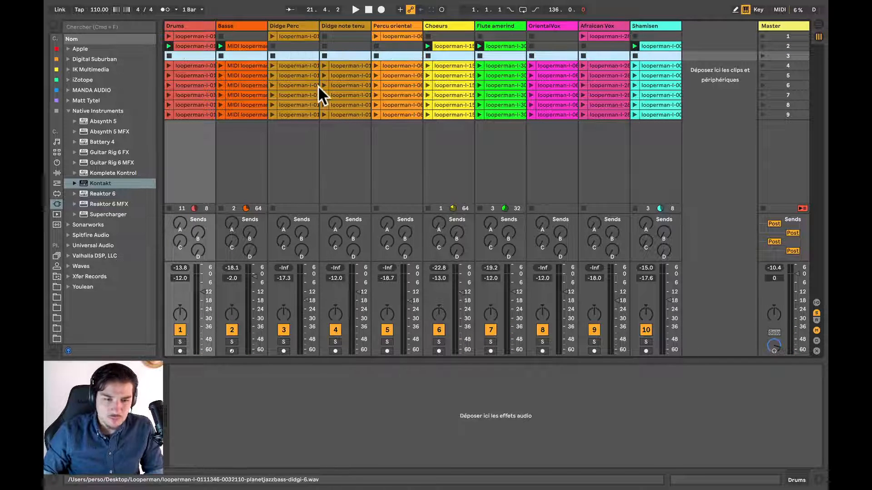
Move the OrientalVox clip from scene 4 up into scene 3 and launch scene 3 to hear it alone.
click(779, 57)
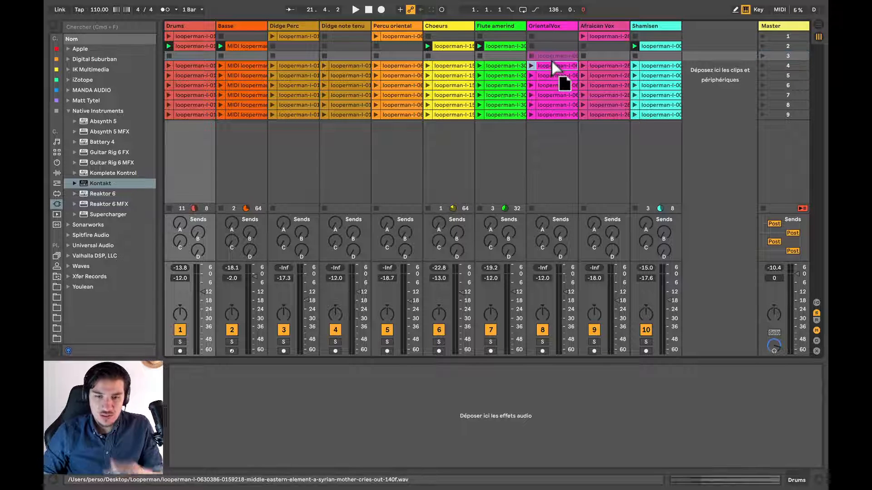
drag(552, 61, 550, 58)
click(530, 56)
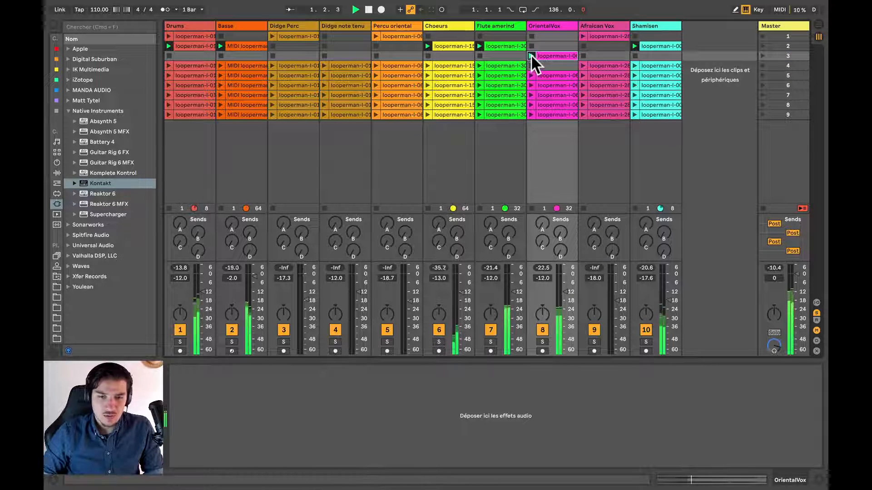
click(767, 56)
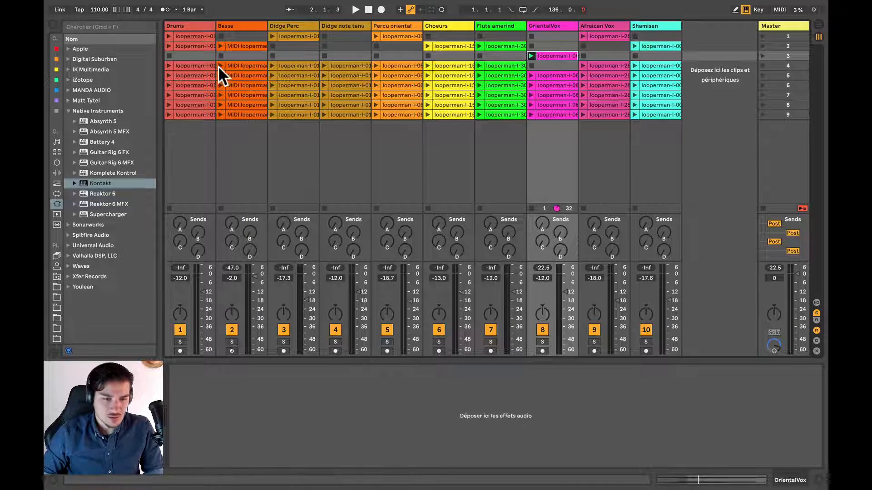
Add a Tuner audio effect to the OrientalVox track and play its clip through it.
click(57, 172)
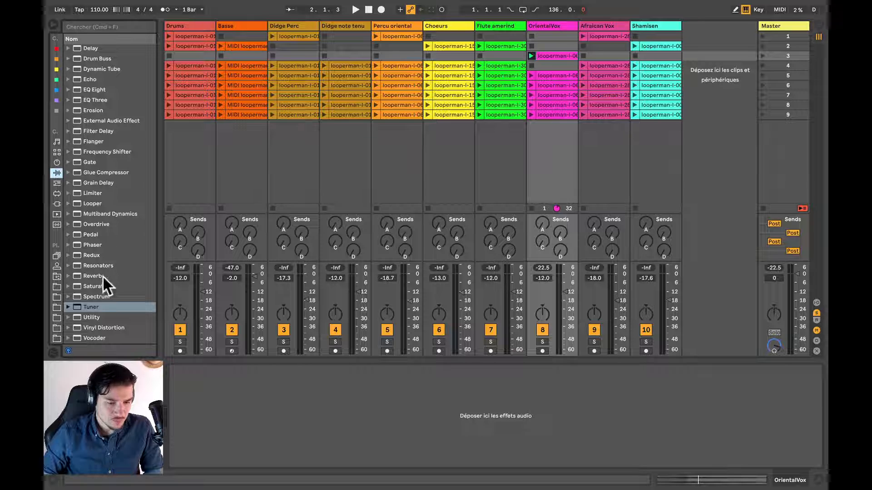
double_click(100, 308)
key(space)
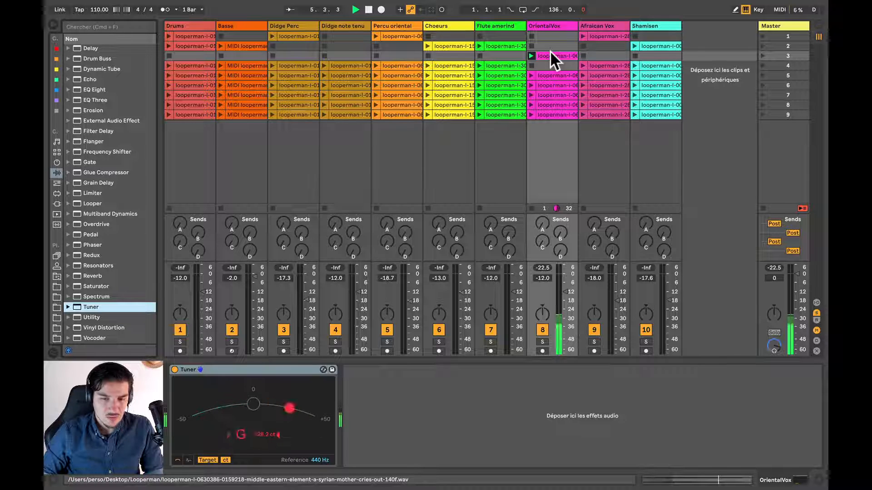
Transpose the OrientalVox clip in scene 3 to 2 st and play it through the Tuner to check its pitch.
key(space)
click(554, 54)
click(554, 53)
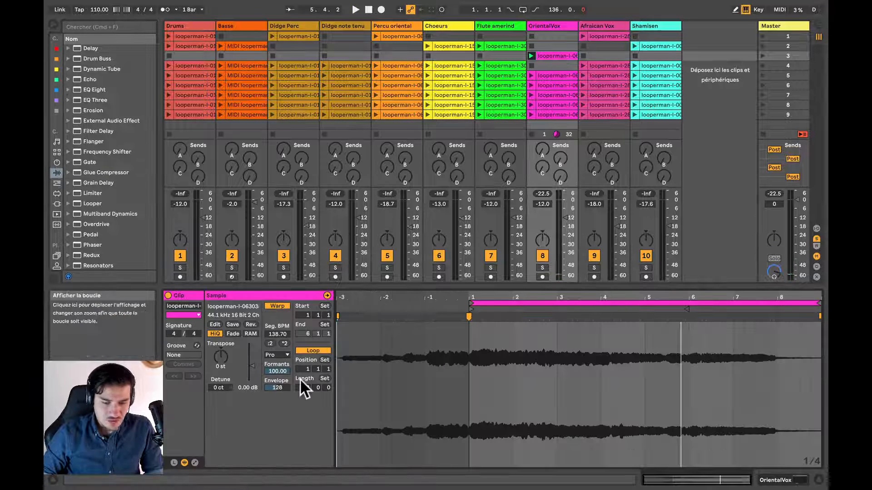
click(550, 26)
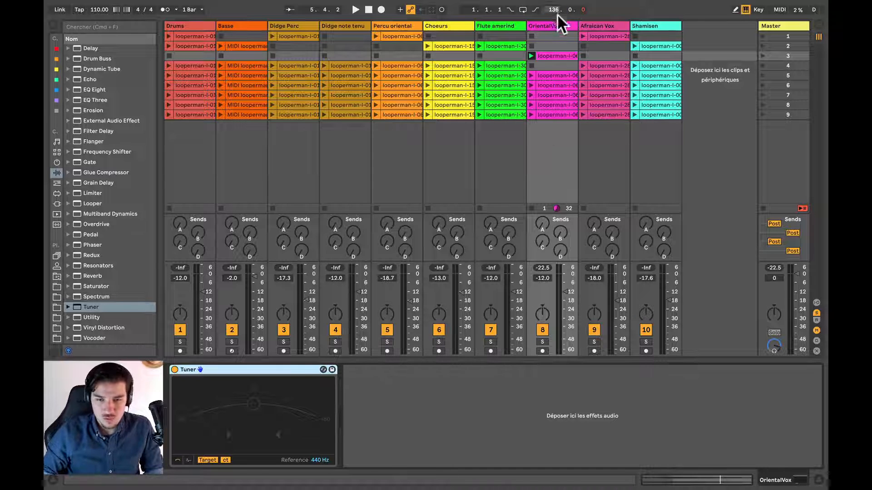
click(553, 56)
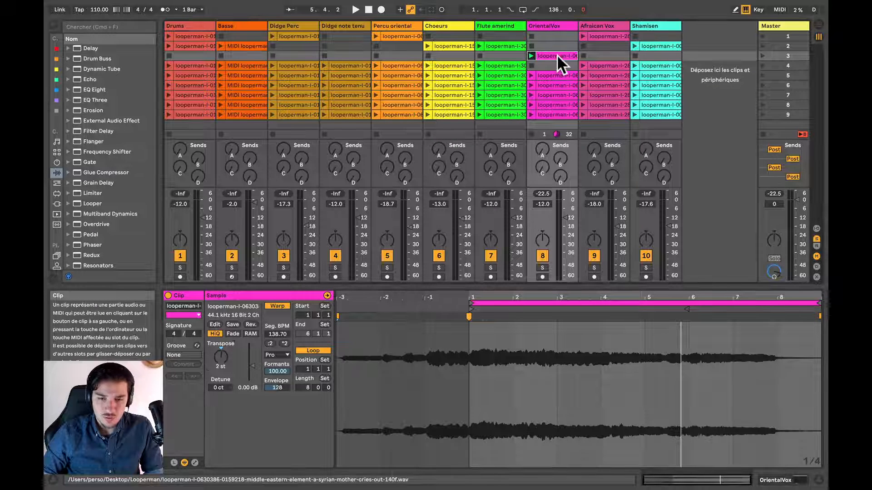
key(space)
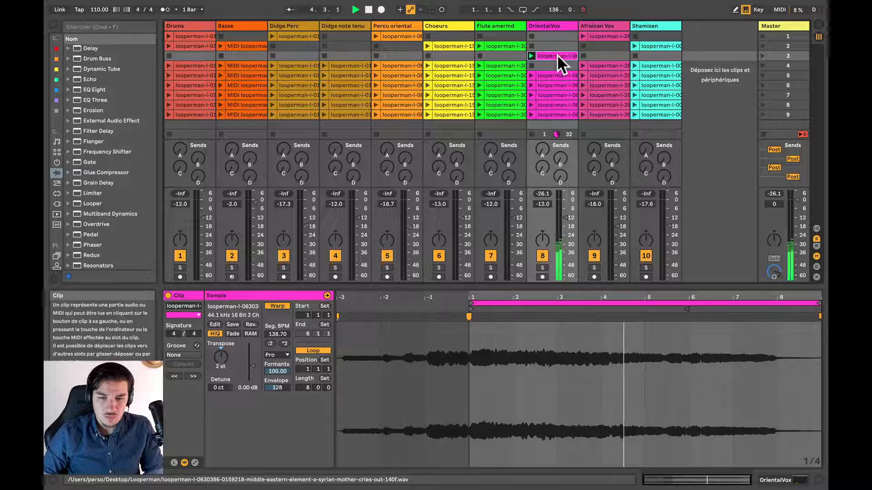
click(550, 25)
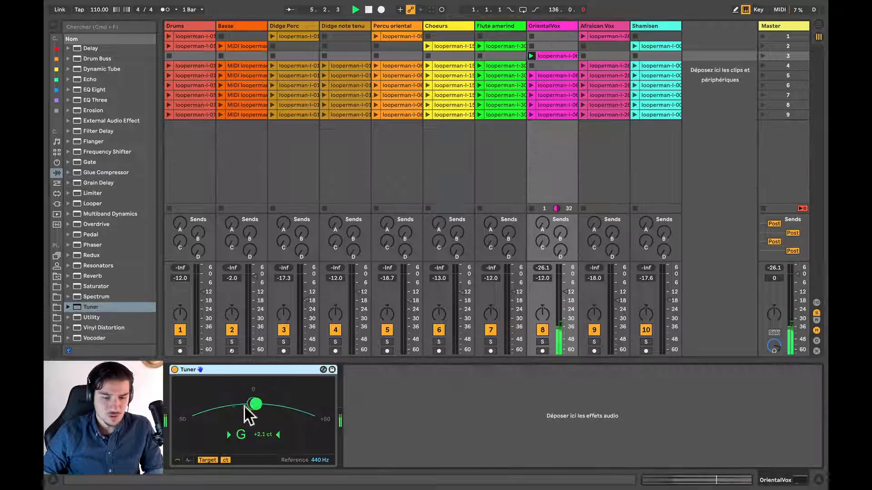
key(space)
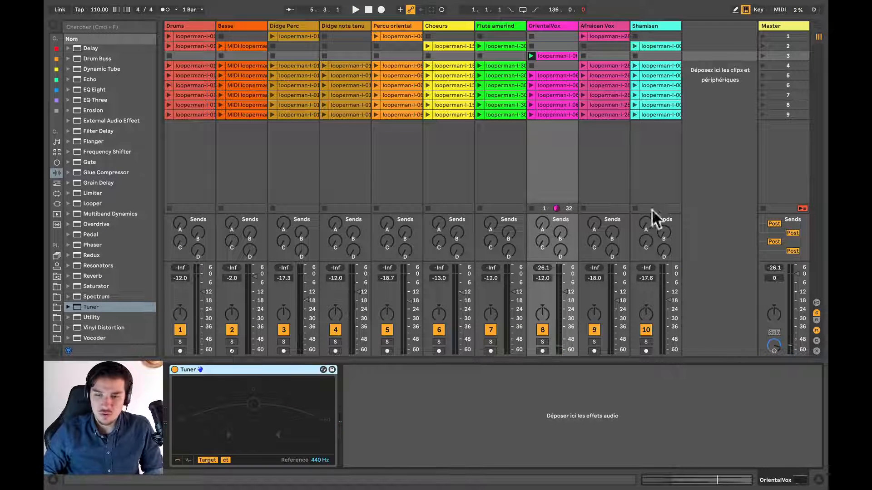
Move the Basse clip from scene 4 into scene 3 and launch scene 3 with the OrientalVox clip.
click(782, 57)
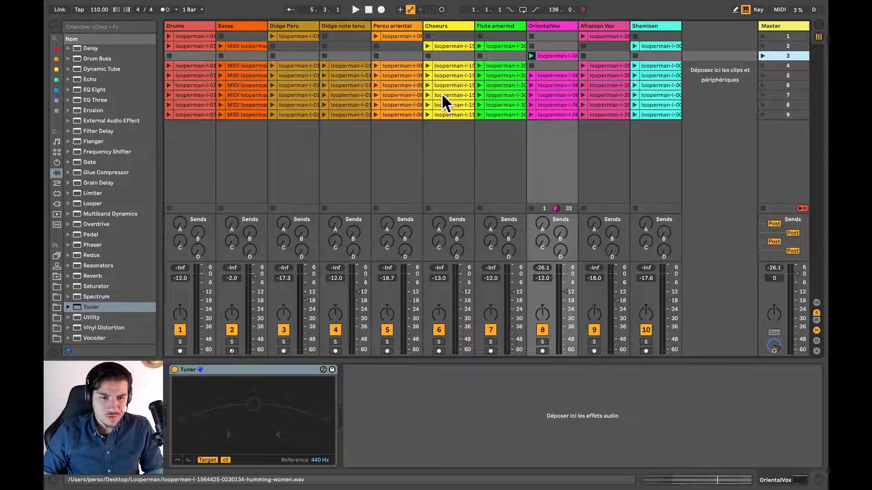
drag(241, 65, 226, 57)
click(762, 55)
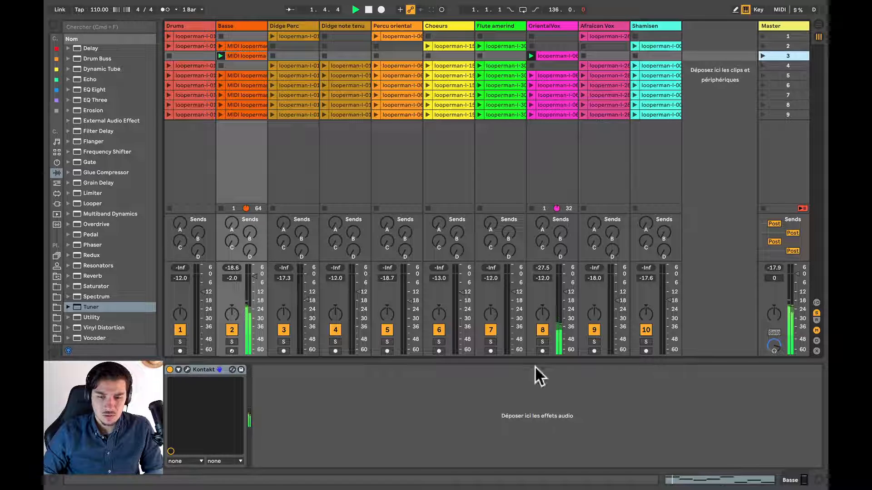
Raise the OrientalVox track volume to -7.8 dB and listen to its clip with the Basse clip in scene 3.
drag(565, 293, 566, 284)
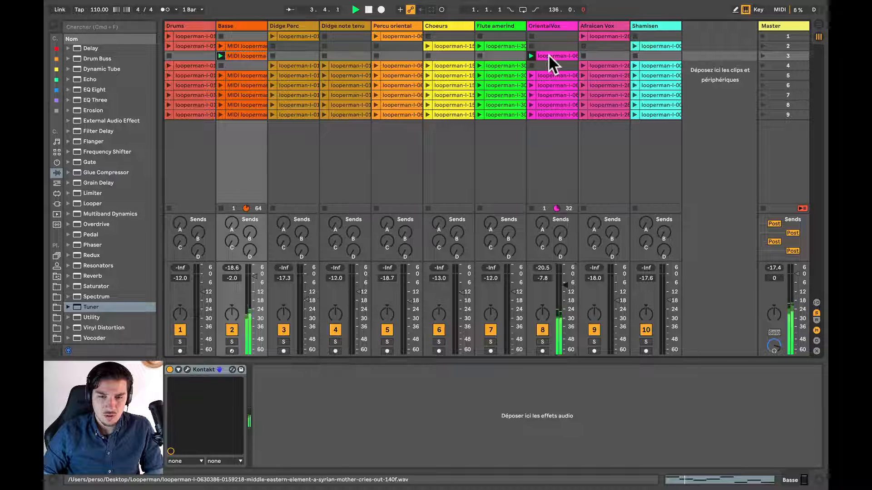
click(548, 53)
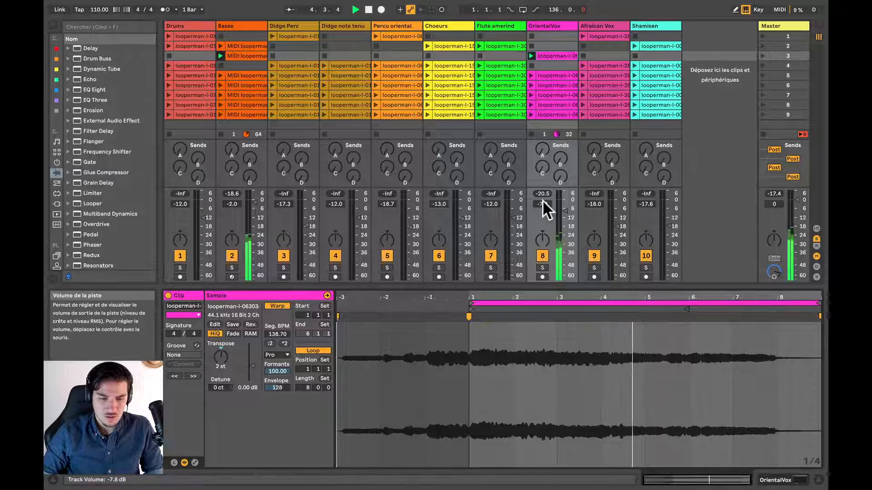
click(776, 53)
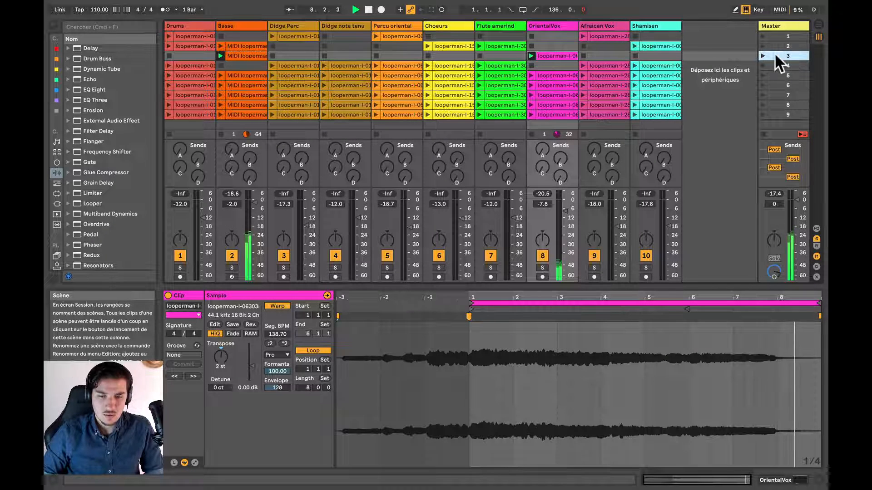
Replace the Tuner on the OrientalVox track with a Reverb, set its Dry/Wet to 27 %, and play scene 3.
click(541, 26)
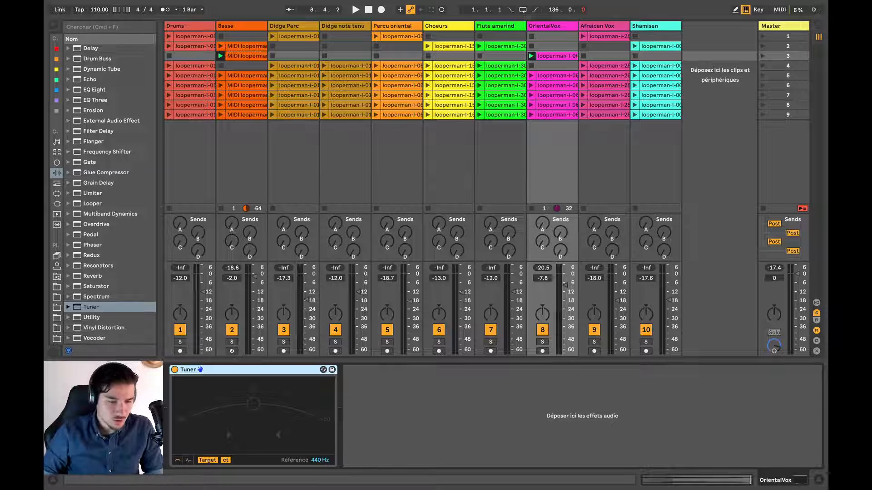
double_click(93, 277)
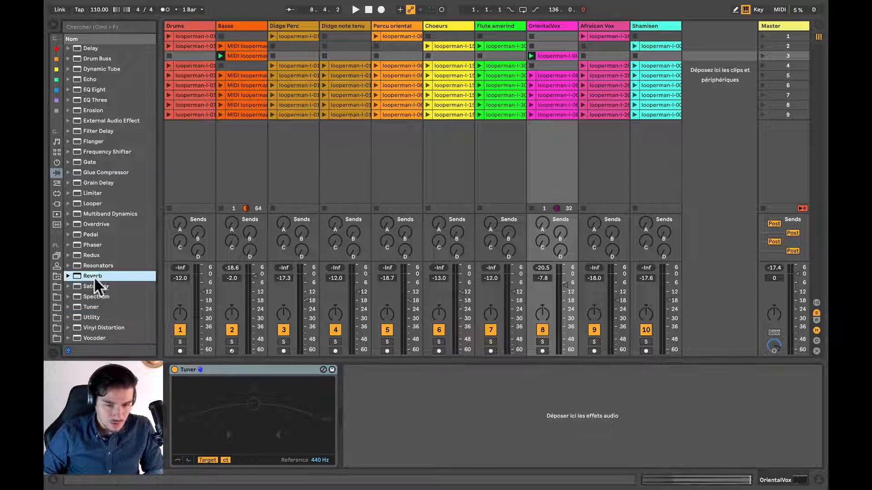
key(Delete)
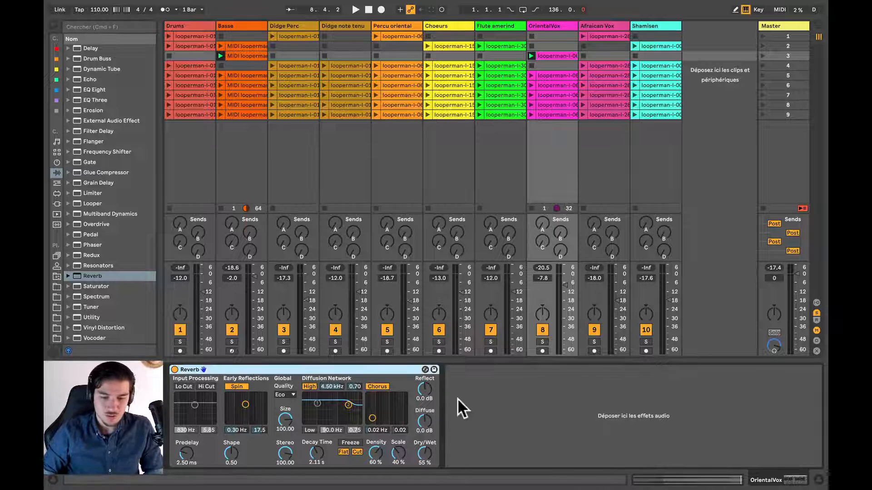
click(495, 407)
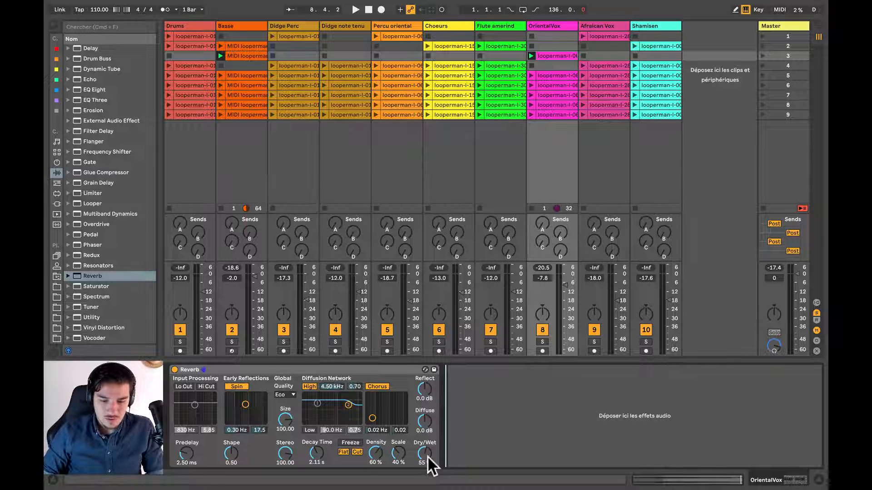
drag(426, 456, 427, 461)
key(space)
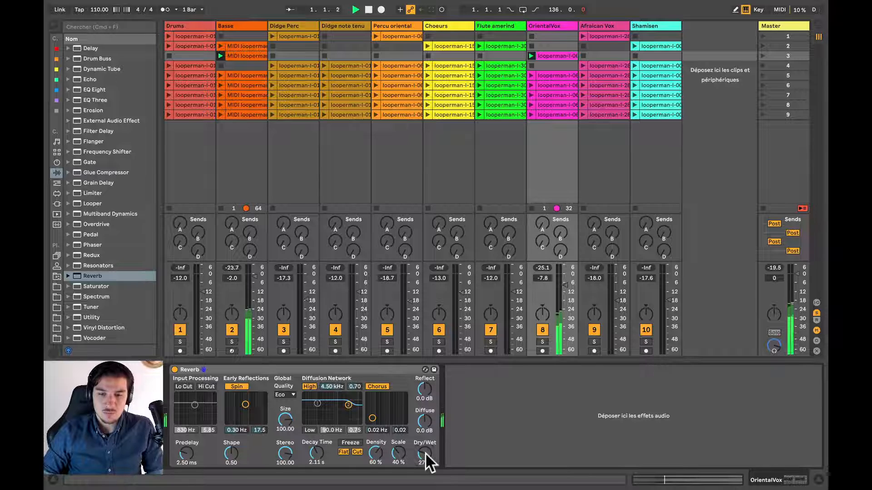
Set the OrientalVox Reverb's Decay Time to 6.53 s with the track soloed, and its Dry/Wet to 40 % with the solo off.
click(542, 341)
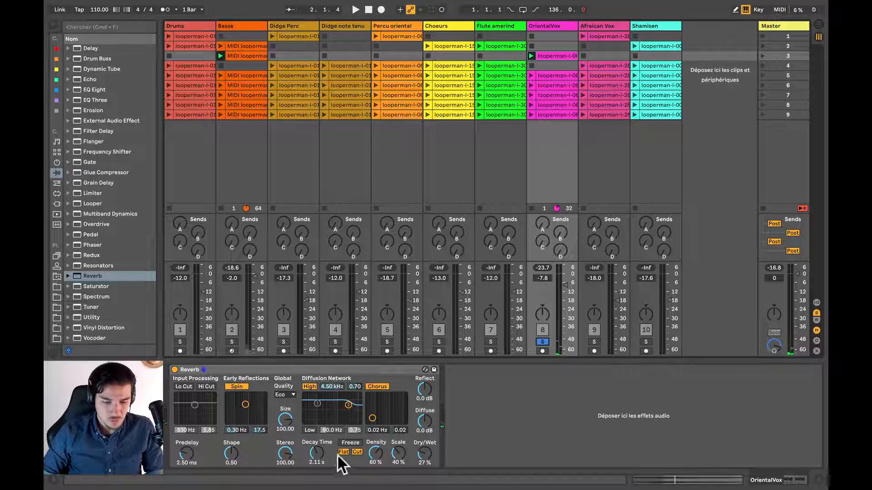
key(space)
drag(317, 453, 318, 453)
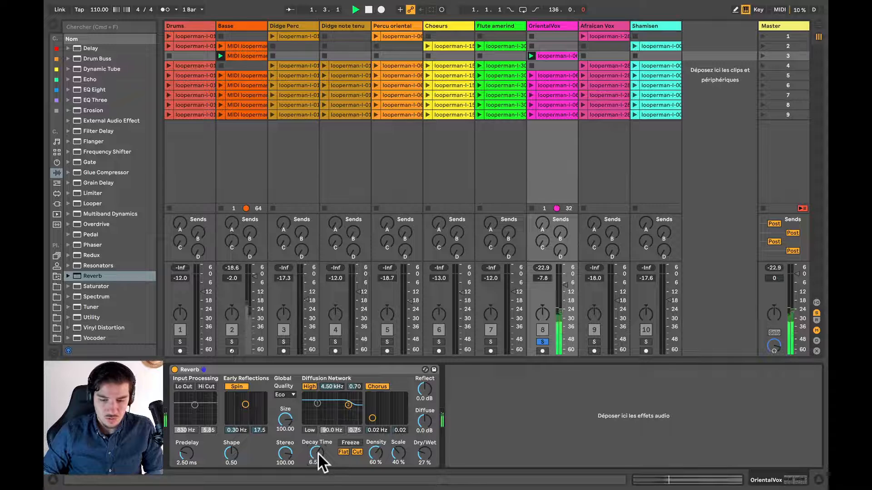
key(space)
key(space)
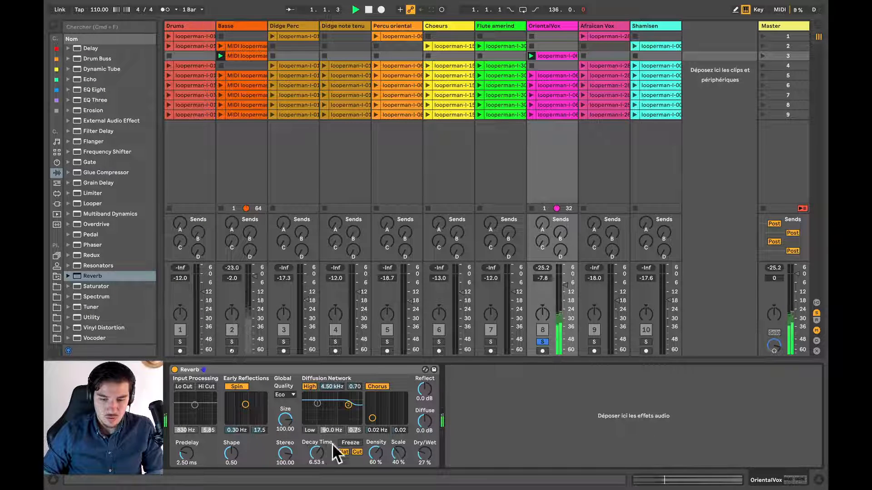
click(541, 341)
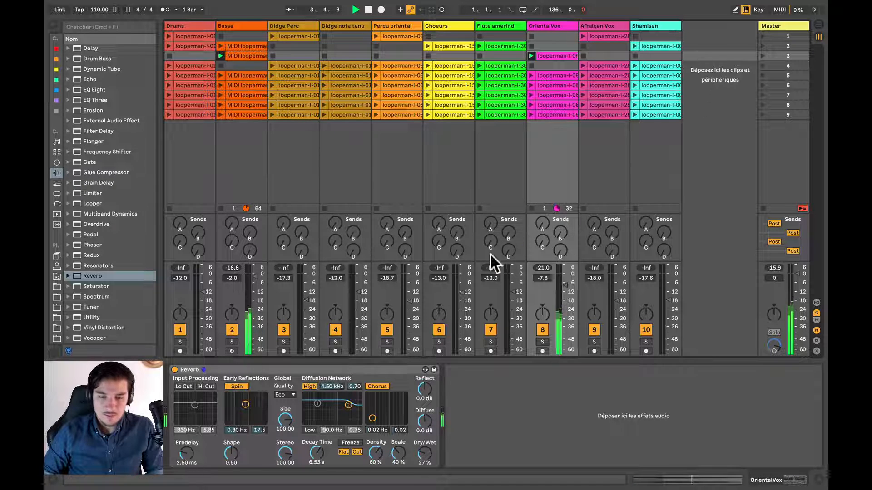
drag(424, 453, 424, 439)
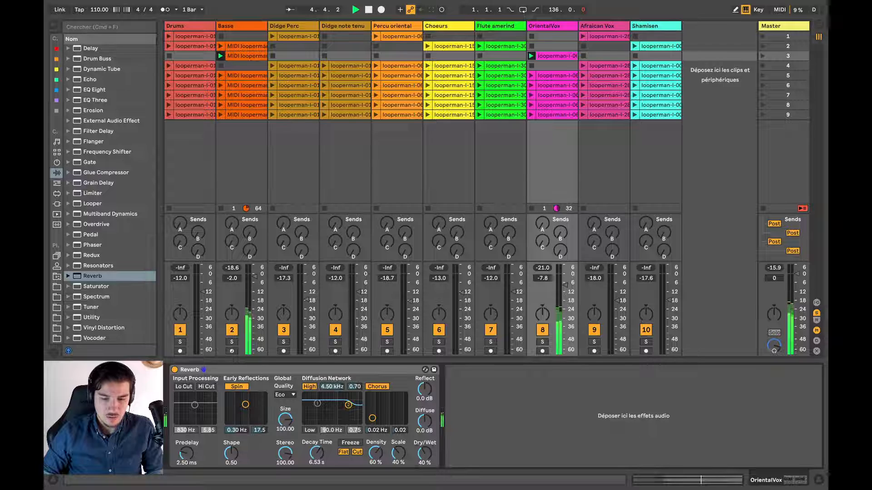
click(410, 55)
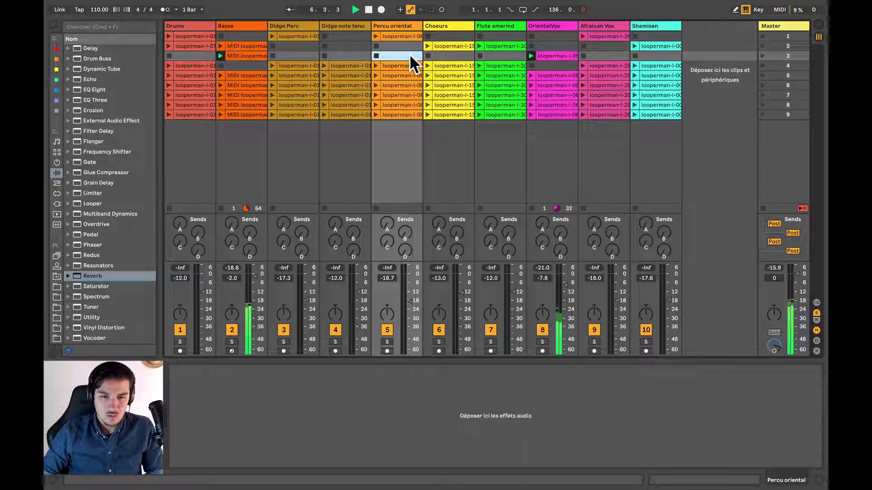
click(350, 26)
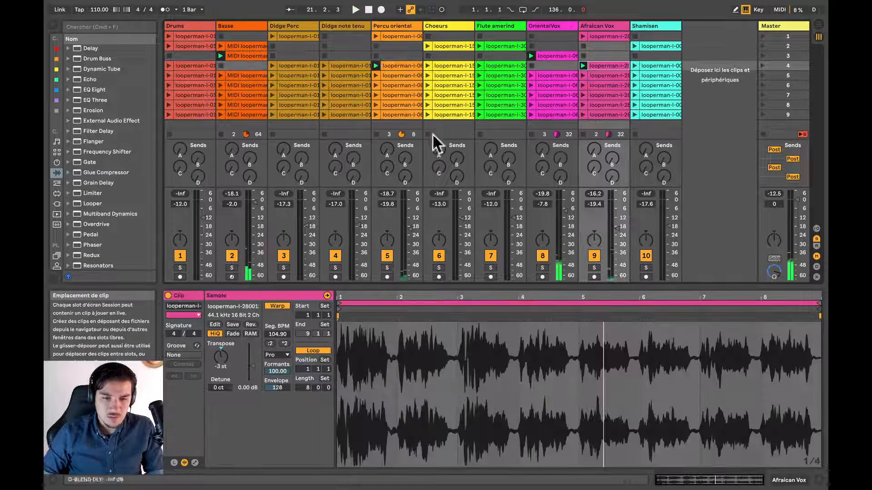
Launch scene 1 and solo the Percu oriental track to listen to its loop alone.
click(391, 26)
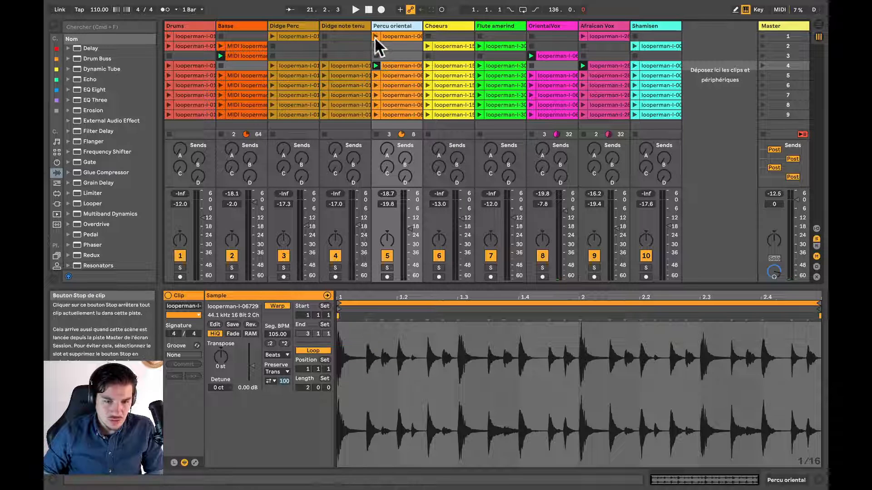
click(762, 36)
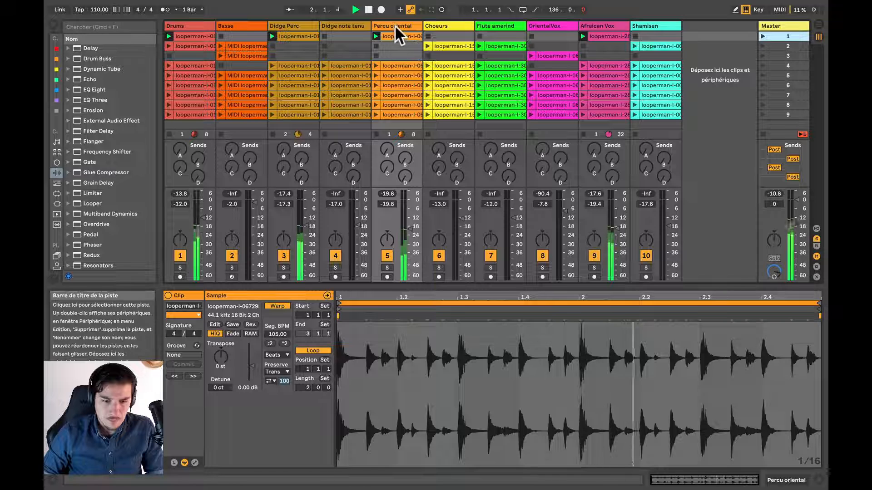
click(390, 268)
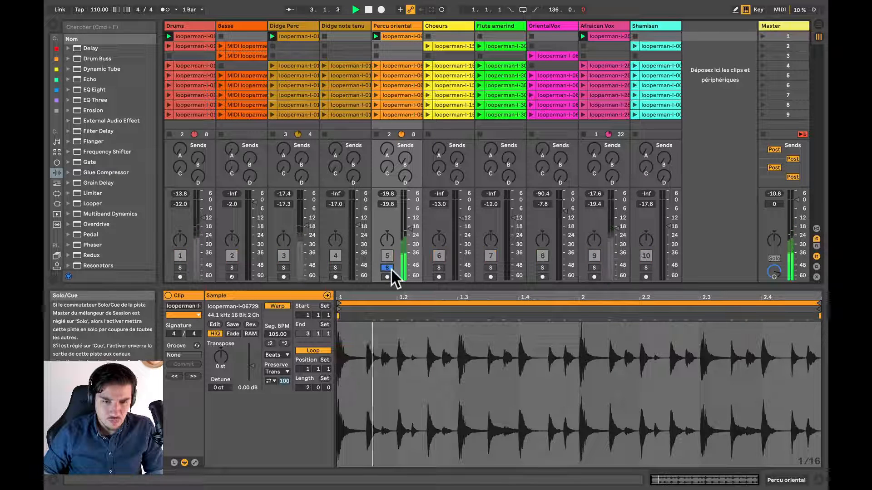
key(space)
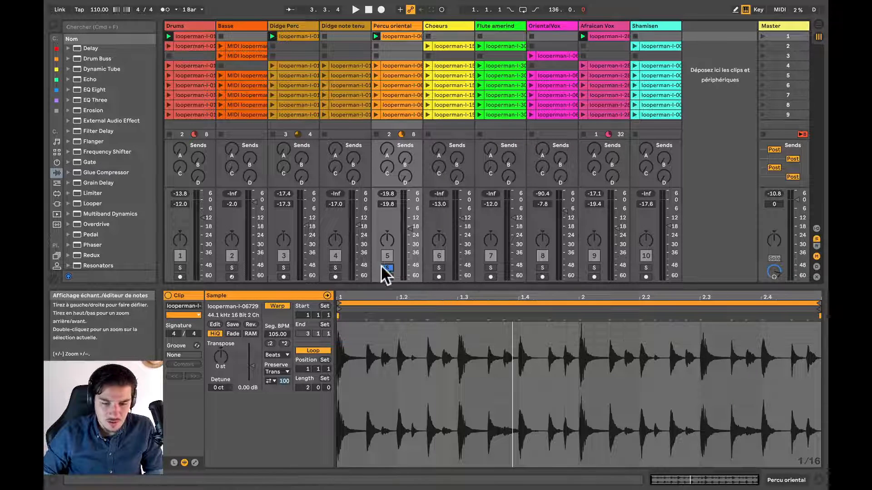
key(space)
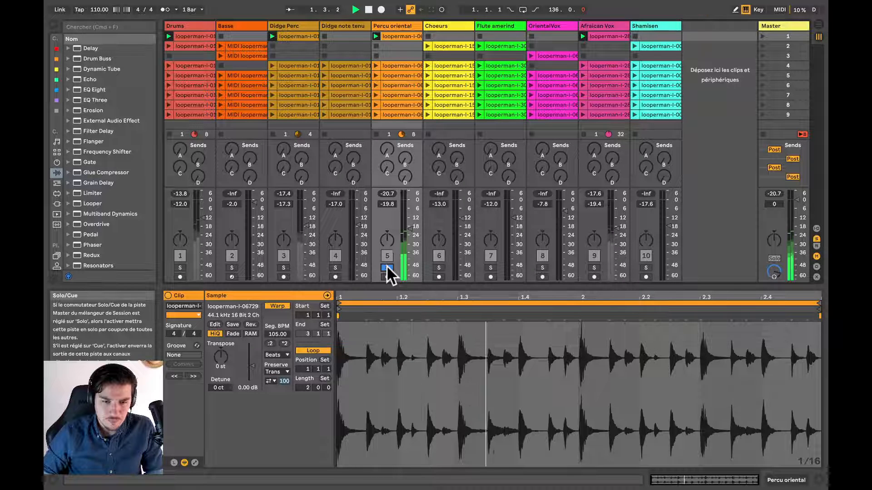
key(space)
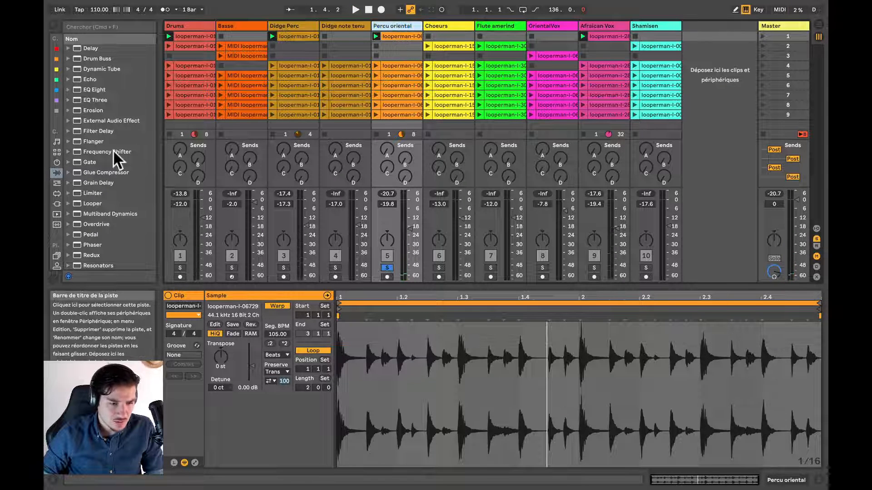
Add an EQ Eight to the Percu oriental track and set its band 1 low-cut frequency to 1.50 kHz.
scroll(113, 159, up, 1)
scroll(102, 150, up, 2)
drag(89, 121, 398, 24)
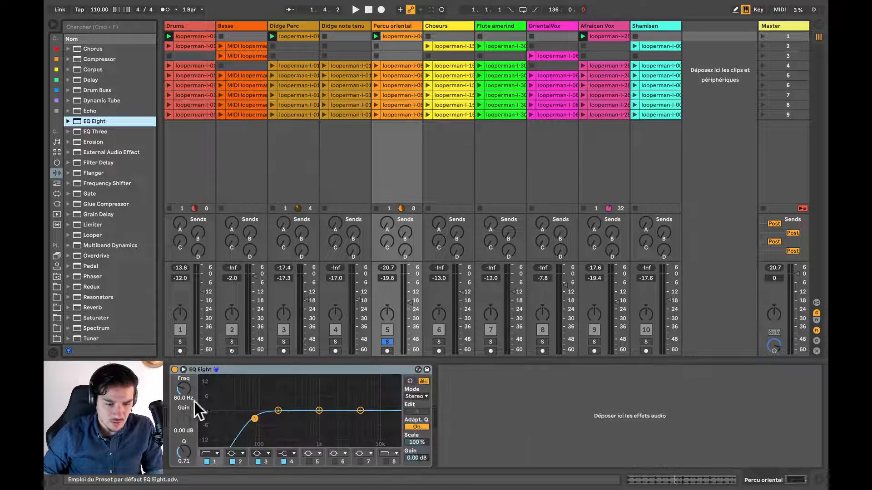
click(255, 418)
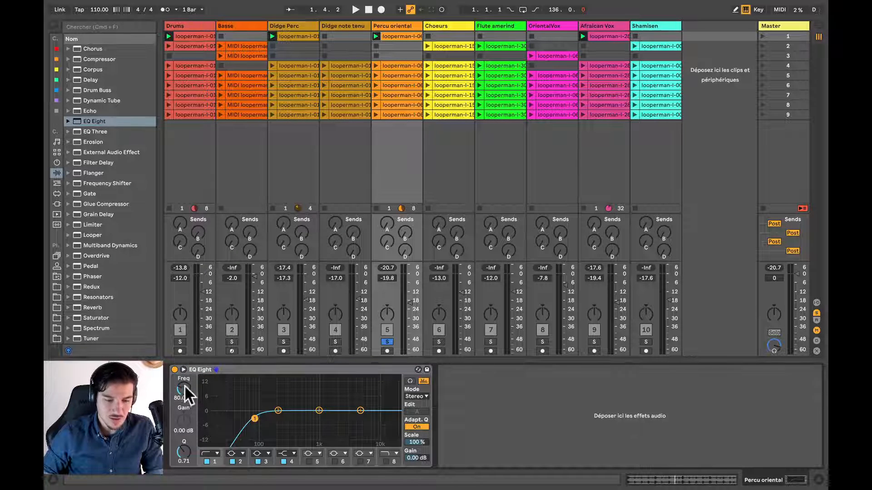
mouse_move(184, 389)
mouse_down()
mouse_move(184, 400)
mouse_move(184, 341)
mouse_move(184, 386)
mouse_up()
key(space)
key(space)
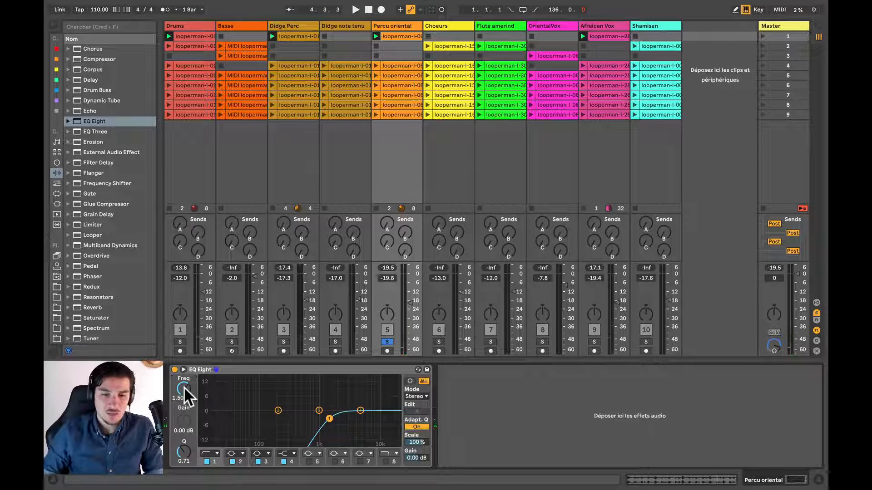
Listen to the filtered Percu oriental loop alone, and unsolo the track to hear it in the full scene 1 mix.
key(space)
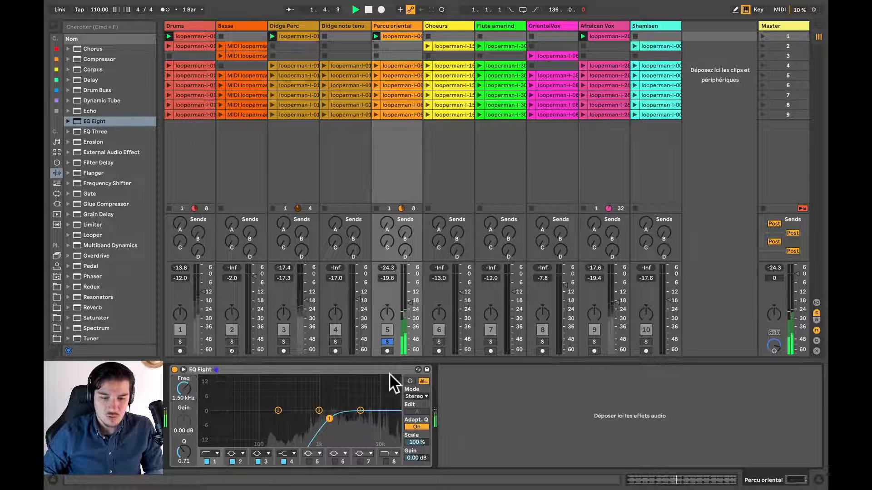
key(space)
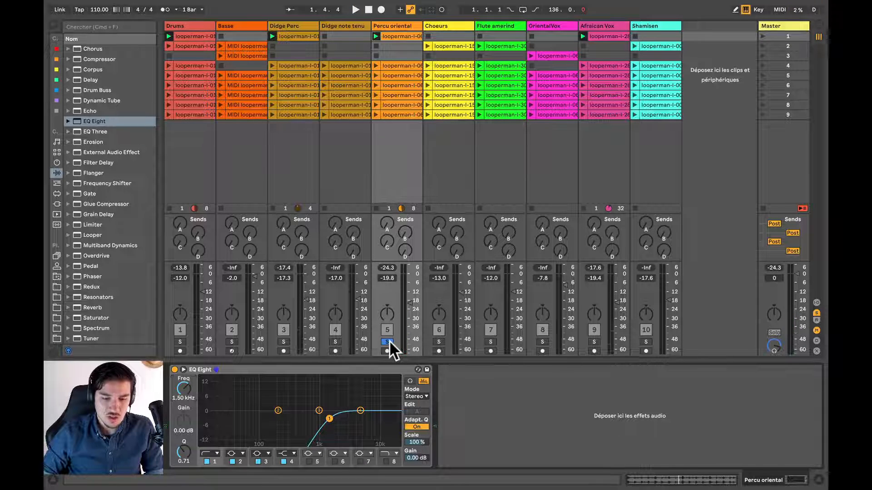
click(388, 342)
key(space)
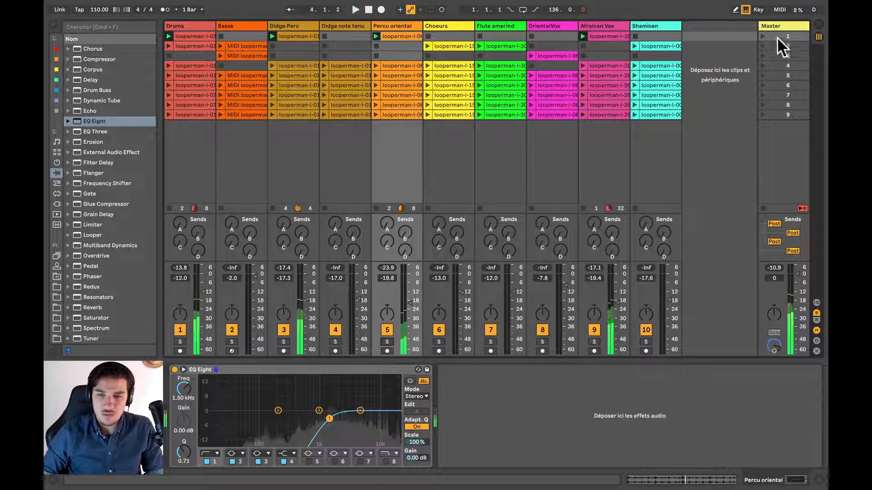
Launch scene 2 and raise the Flute amerind track volume to -8.5 dB.
click(762, 45)
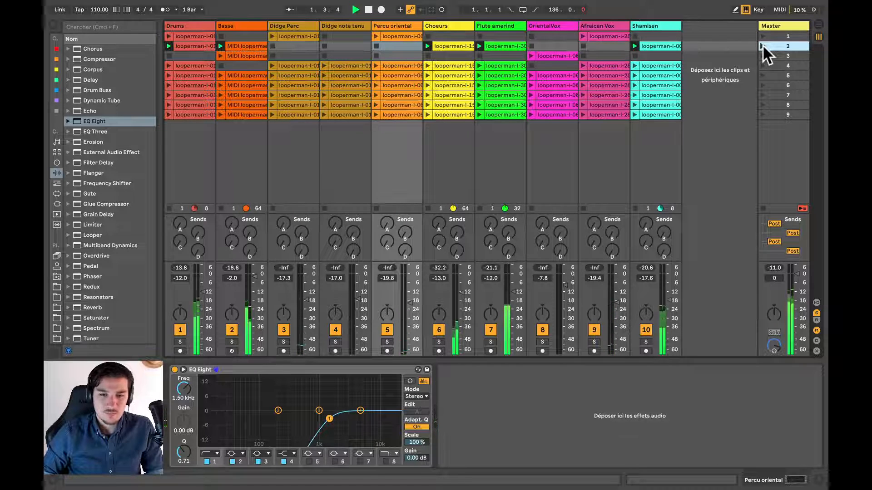
drag(514, 292, 513, 286)
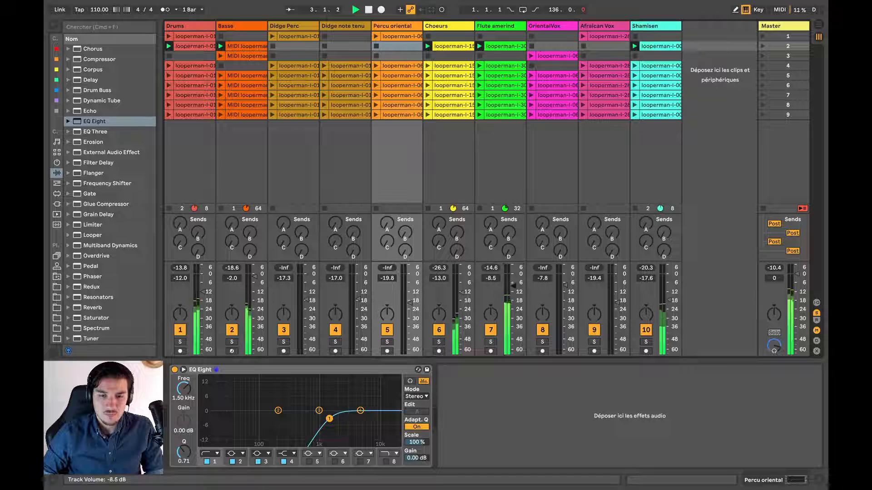
Add a Reverb to the Flute amerind track, set its Dry/Wet to 33 %, and fine-tune it while scene 2 plays.
click(497, 25)
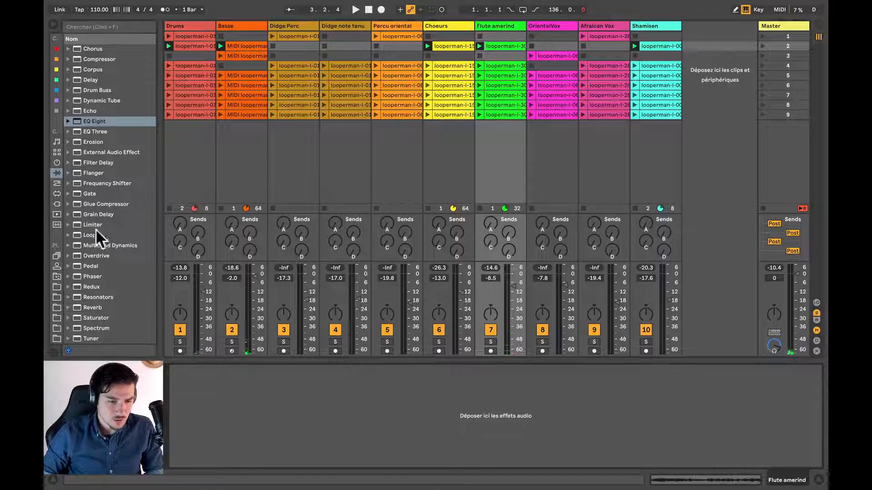
scroll(101, 236, down, 3)
double_click(97, 276)
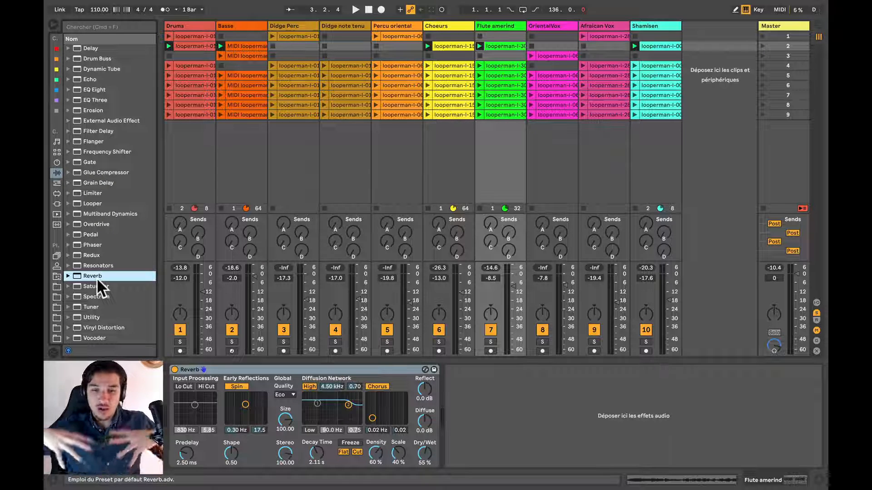
click(306, 370)
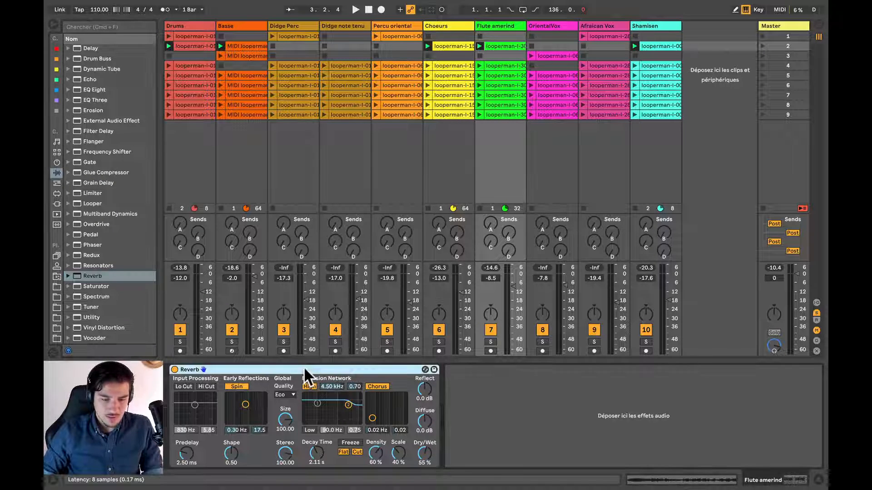
drag(425, 453, 424, 464)
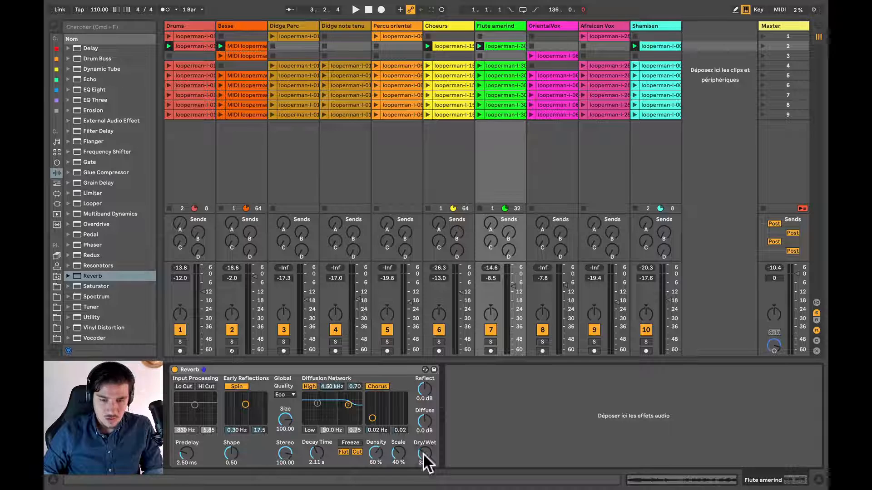
key(space)
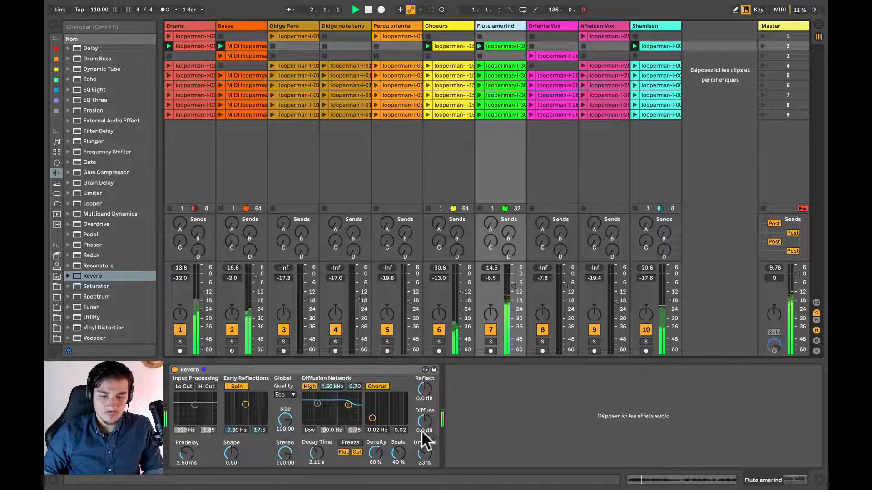
drag(424, 449, 424, 454)
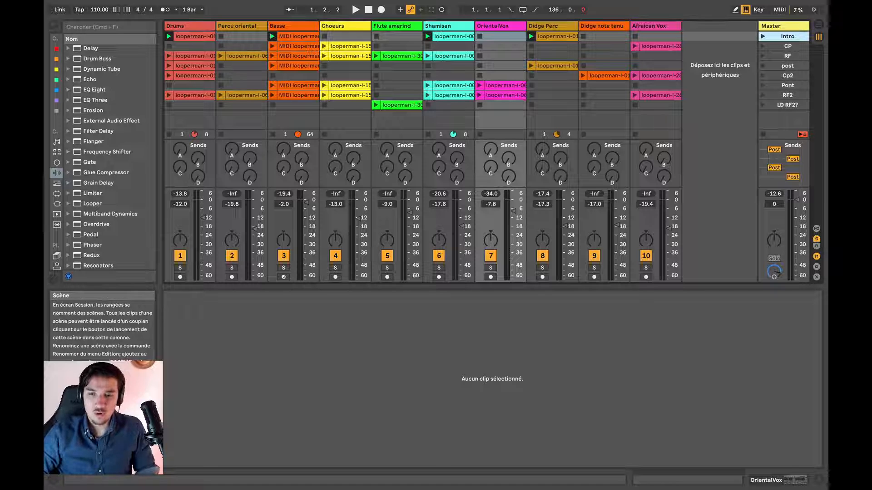
Go through the named scenes from Intro to LD RF2? to examine the planned song structure.
key(Down)
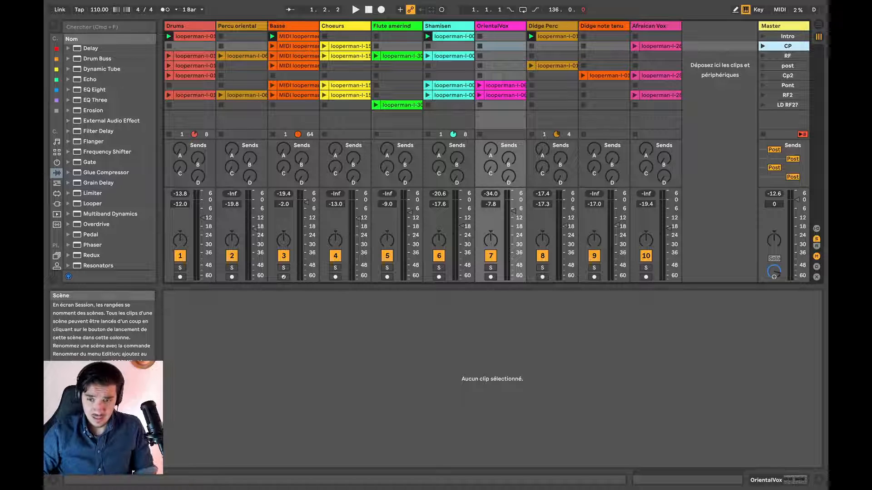
key(Up)
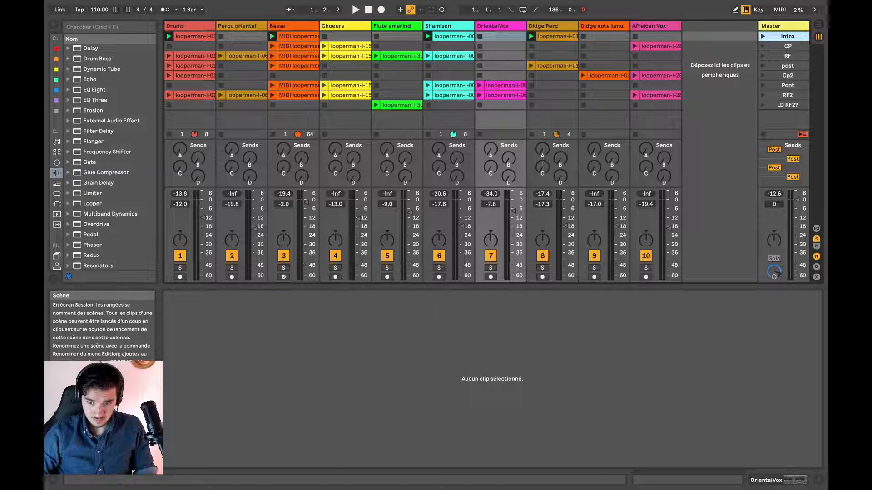
click(787, 95)
click(787, 37)
click(787, 46)
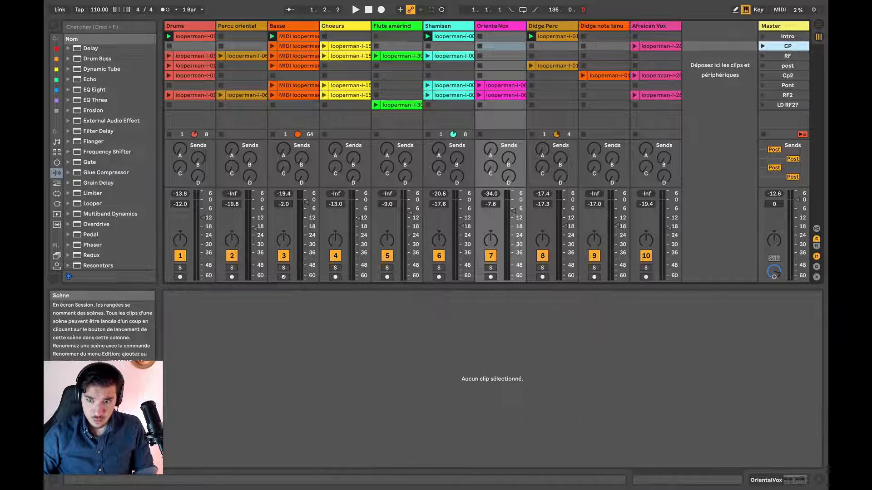
key(Down)
key(Down)
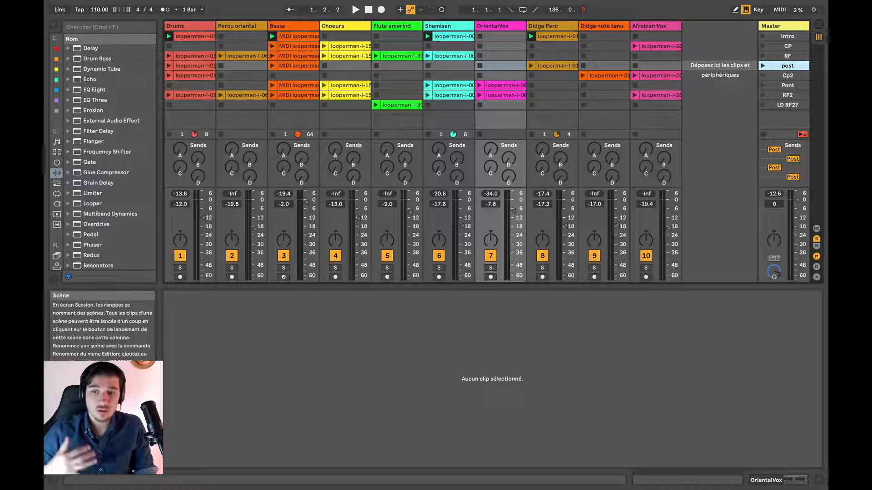
key(Down)
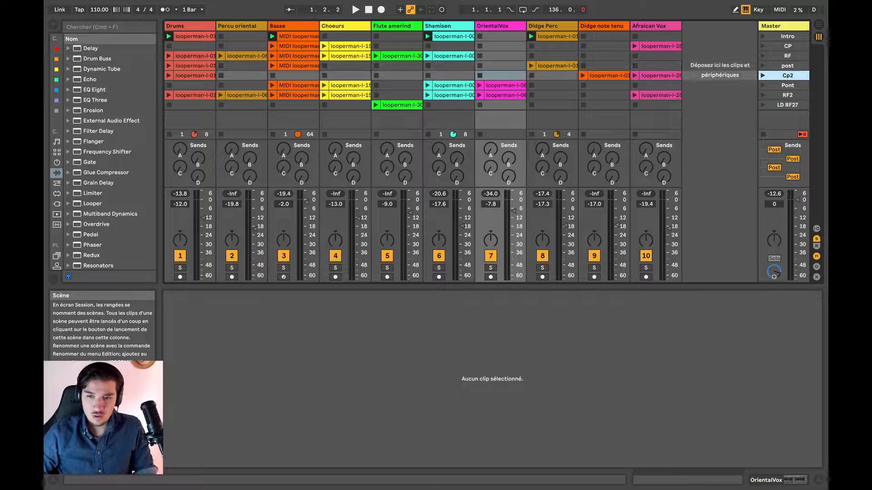
key(Down)
key(Down)
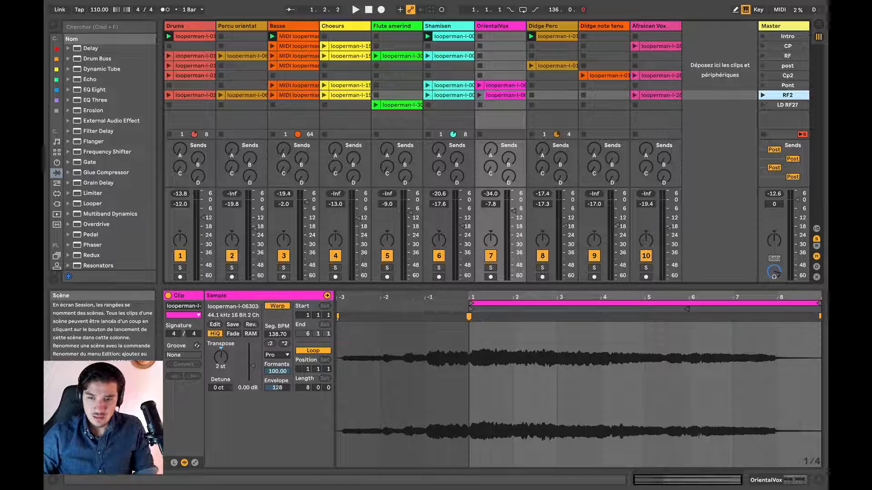
key(Down)
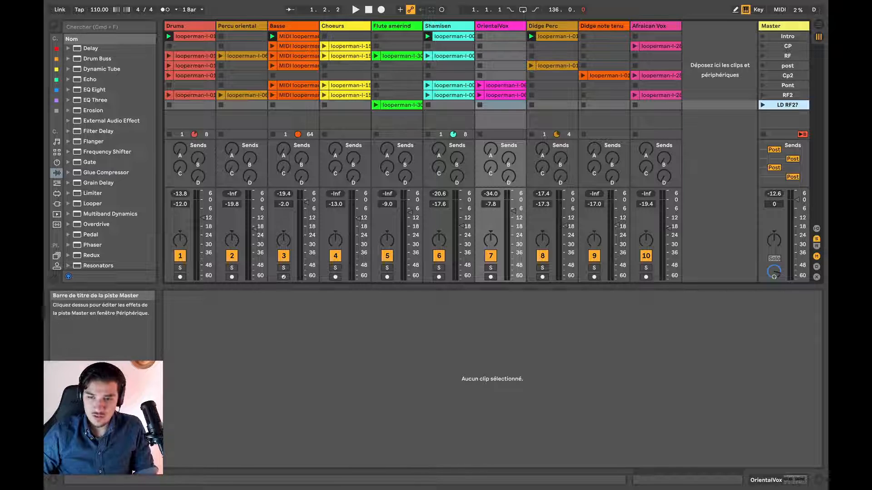
click(787, 36)
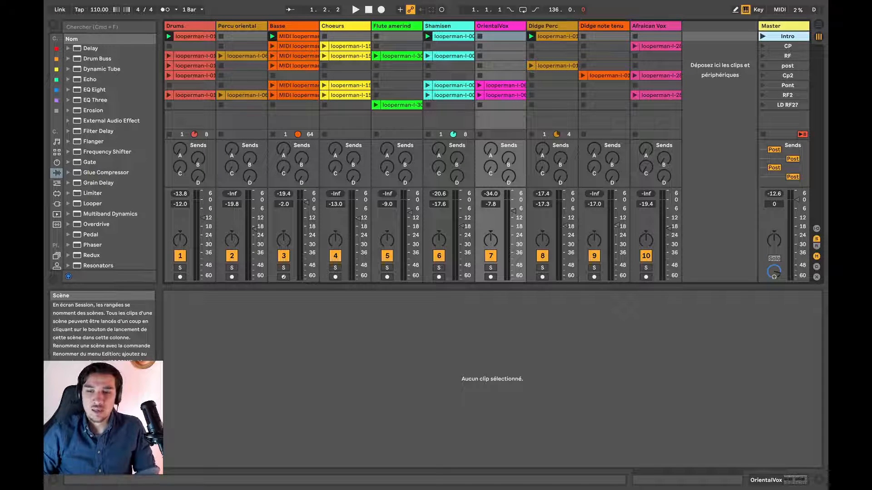
Play the Intro, CP and RF scenes one after another to hear how they follow on.
key(space)
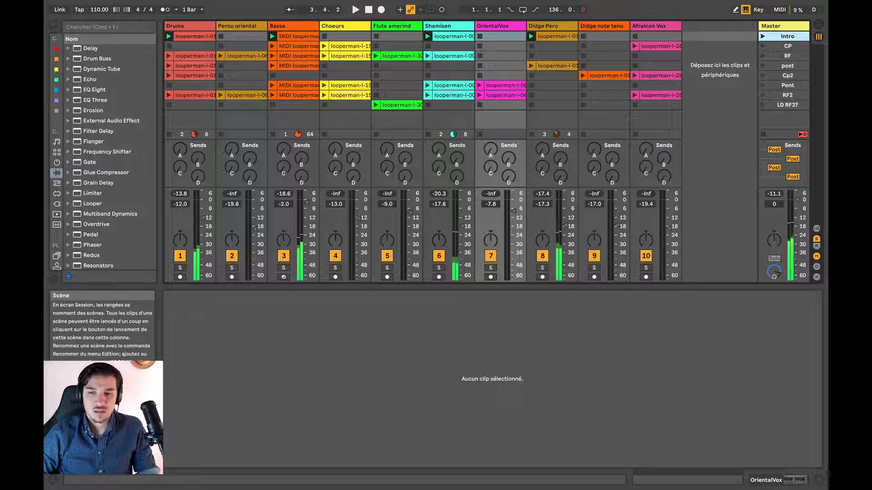
click(763, 46)
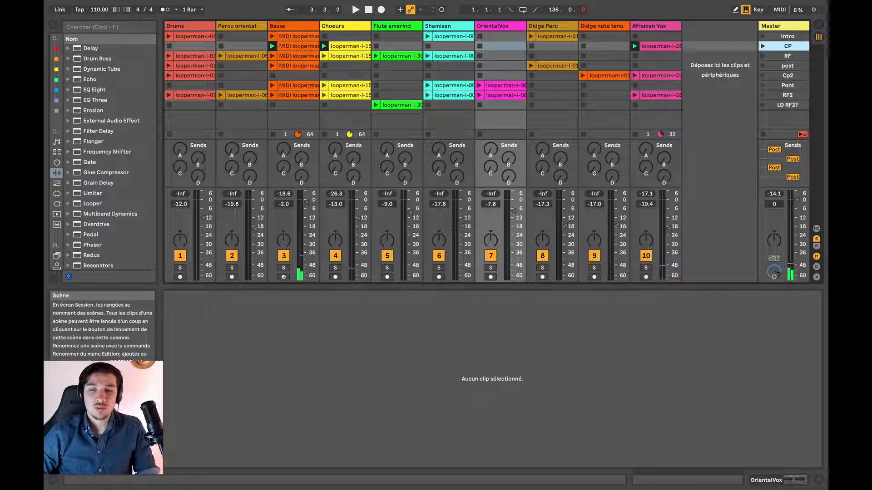
click(763, 56)
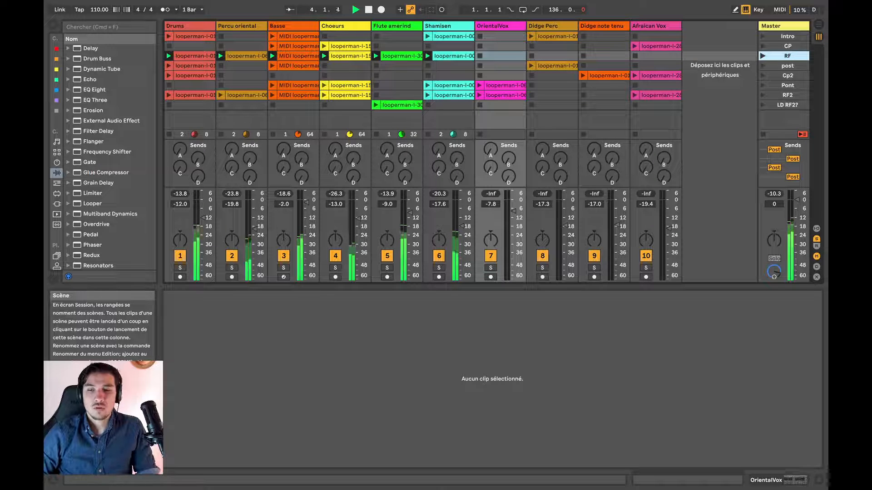
key(space)
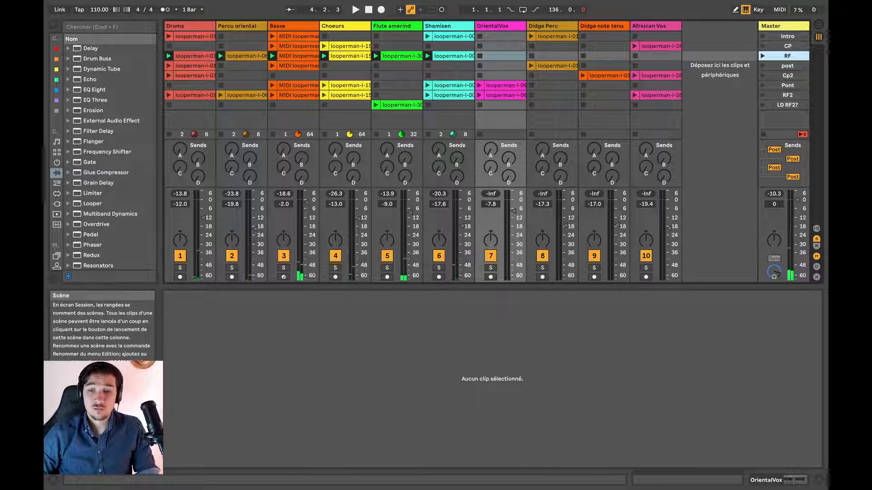
Play the post, Cp2 and Pont scenes in order to hear the middle part of the song.
key(Down)
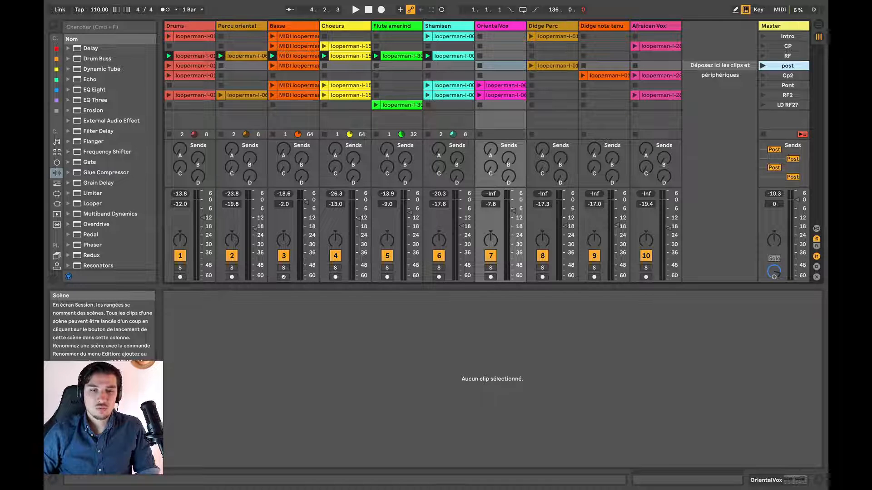
key(Return)
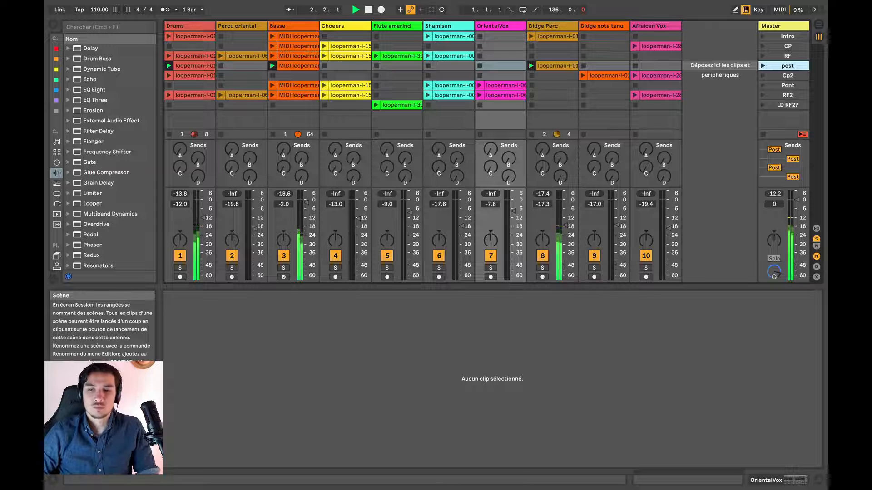
key(space)
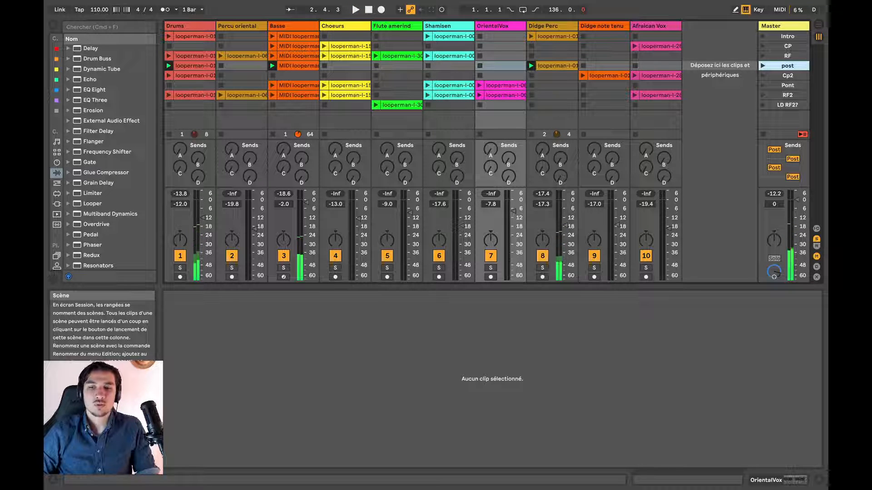
click(763, 75)
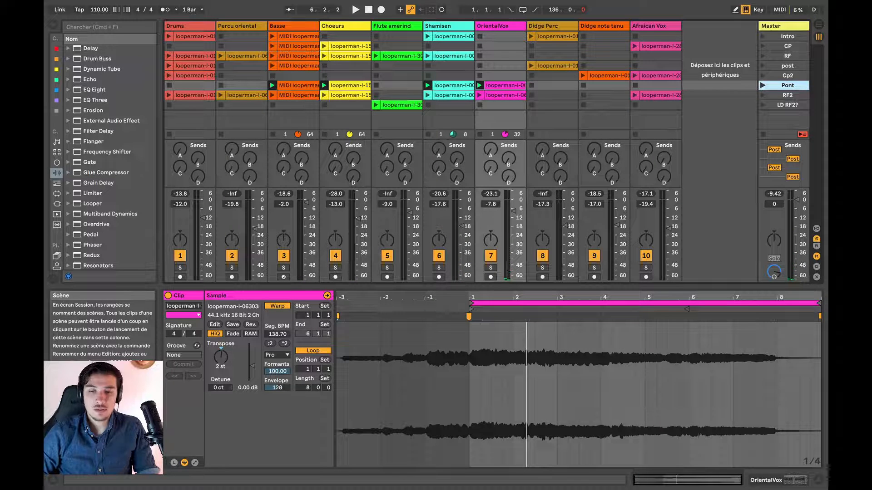
key(space)
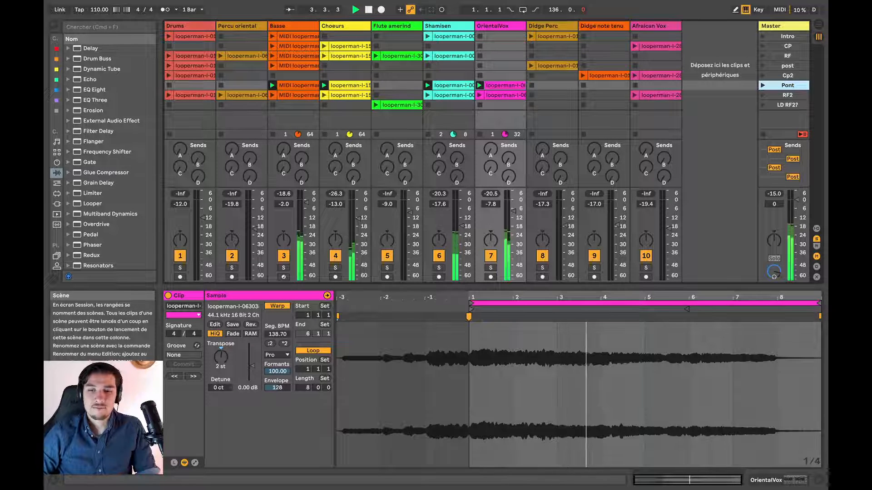
key(space)
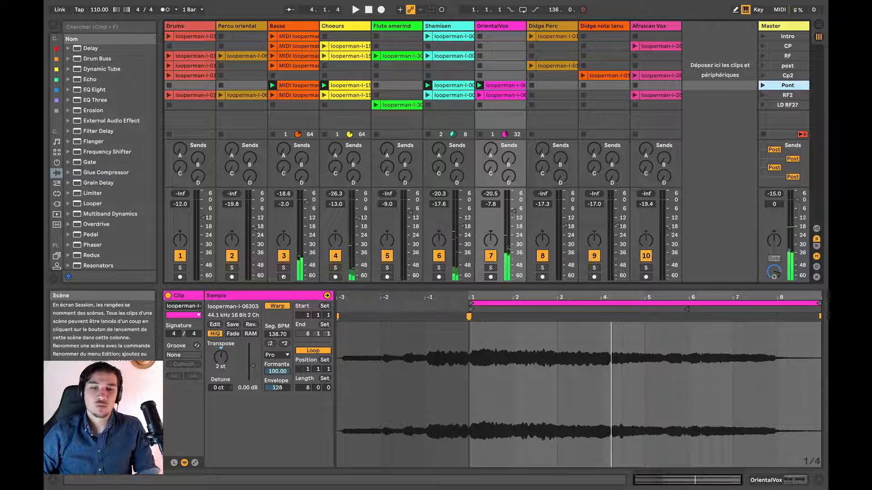
Play the RF2 scene with the LD RF2? flute clip layered over it, and mute the Flute amerind track.
click(762, 95)
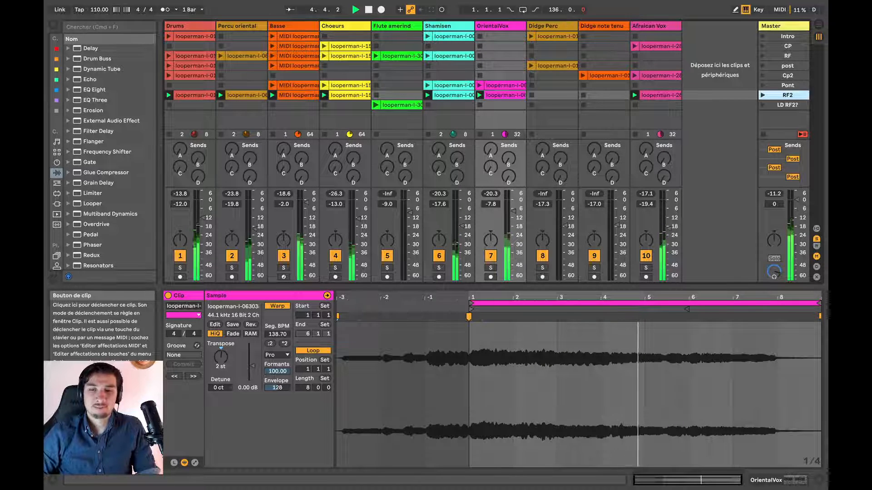
key(space)
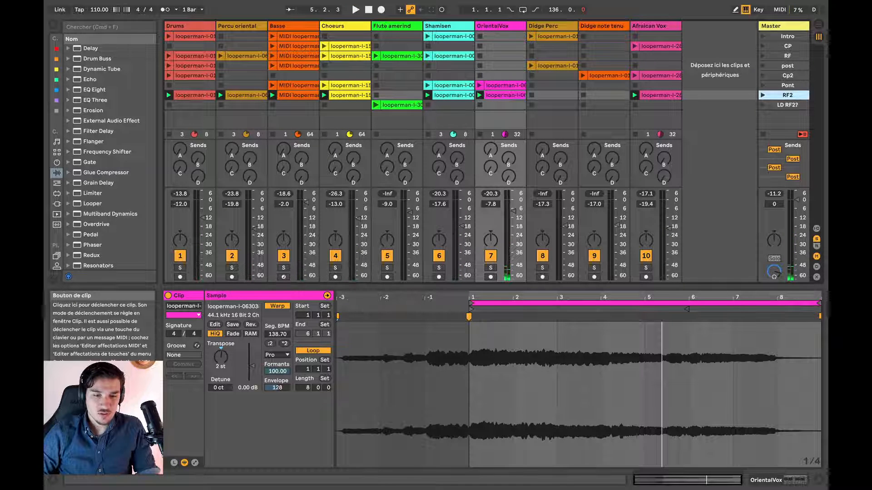
click(376, 105)
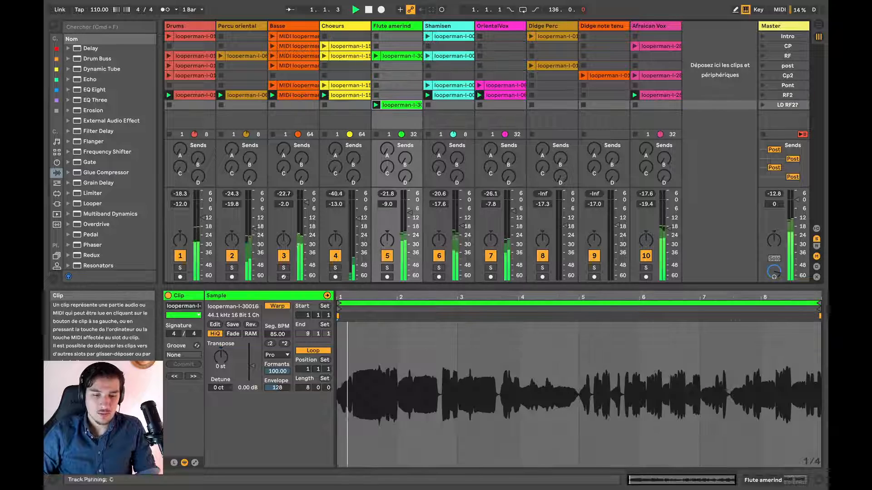
click(387, 255)
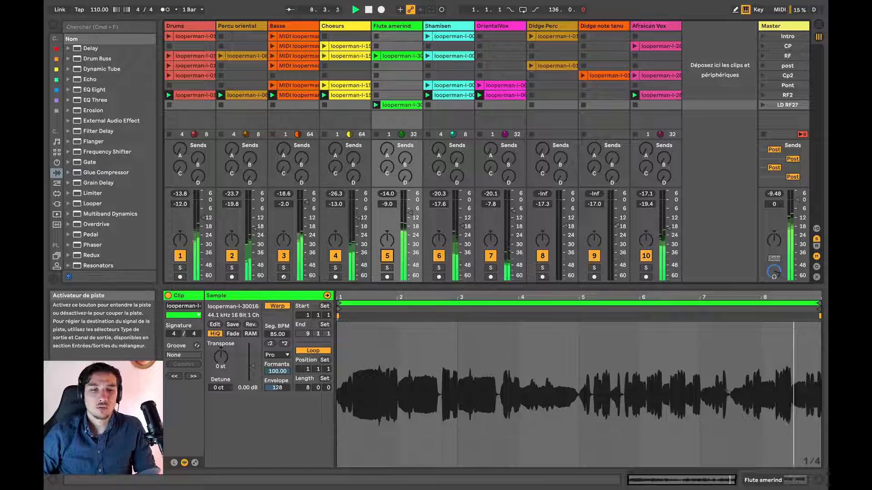
click(387, 256)
key(space)
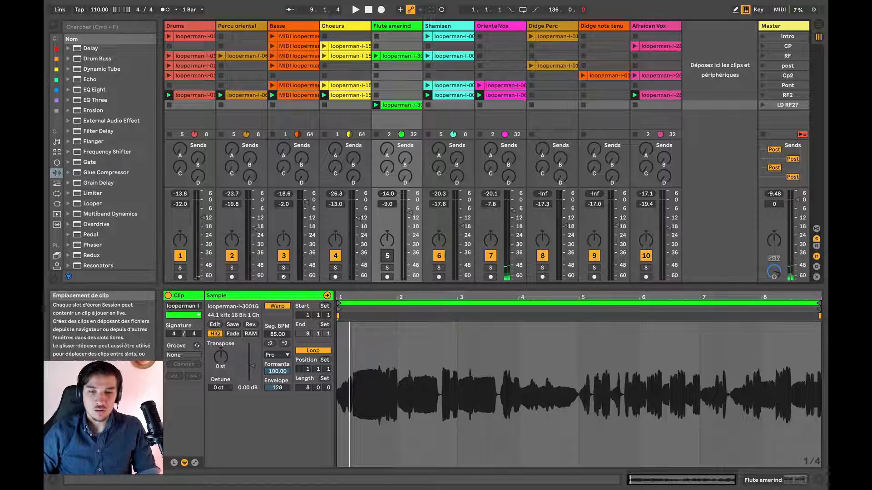
Launch the Intro scene and stop playback with the position reset to the song start.
click(763, 37)
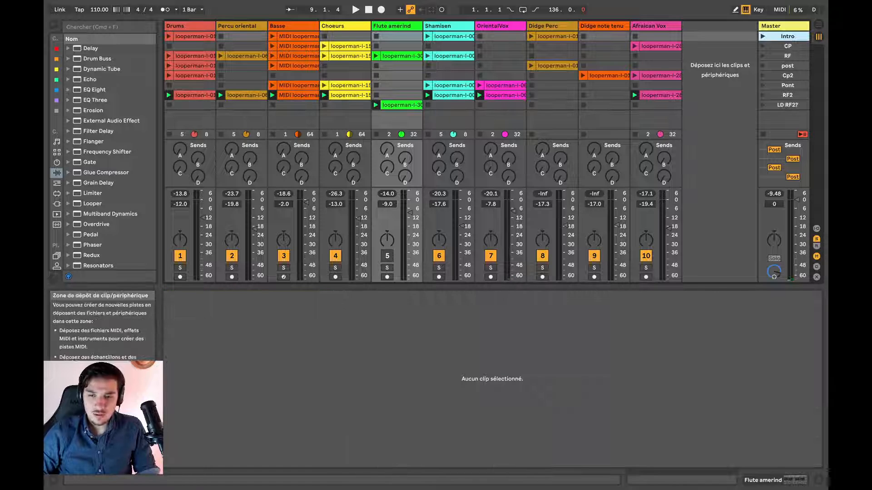
key(space)
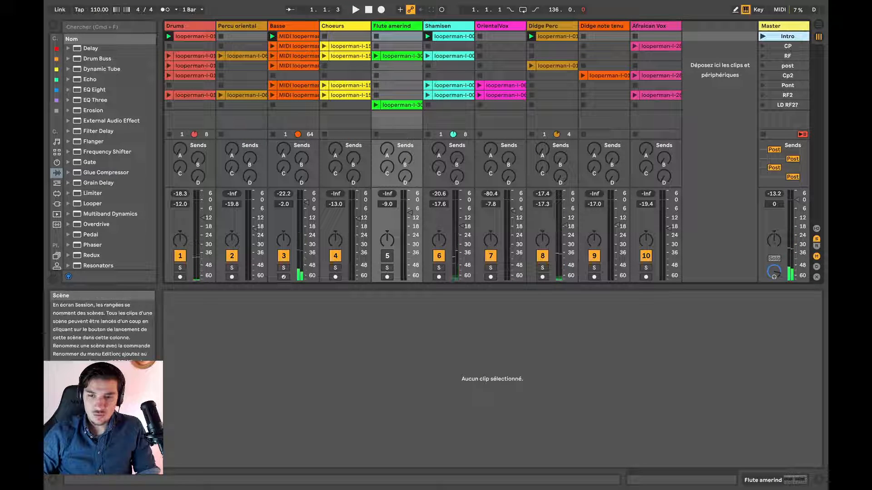
click(368, 10)
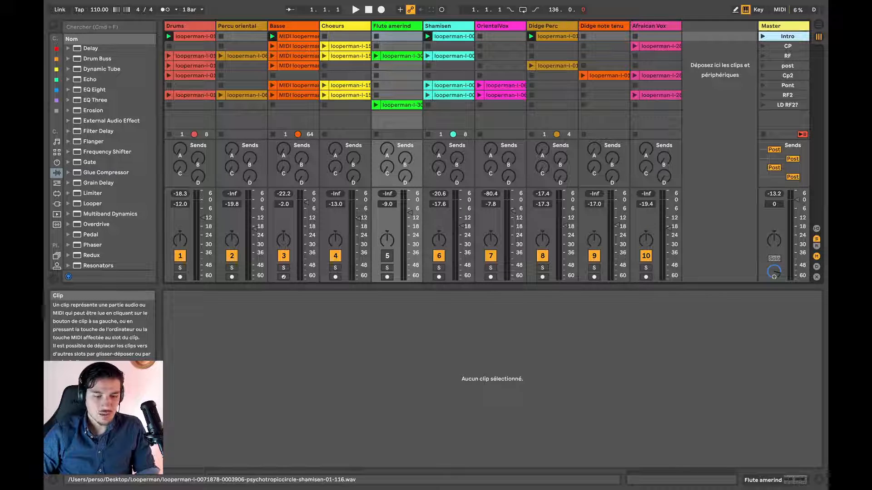
Collapse all tracks in the Arrangement view and return to the Session view.
key(Tab)
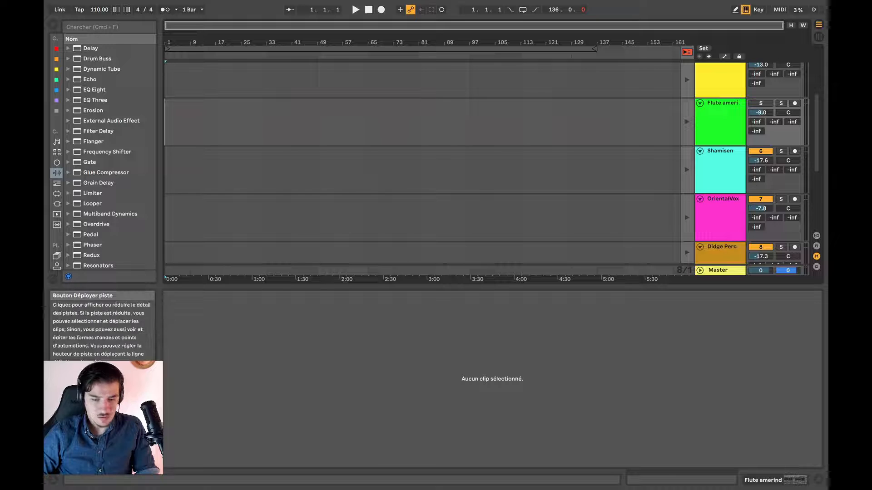
alt+click(700, 199)
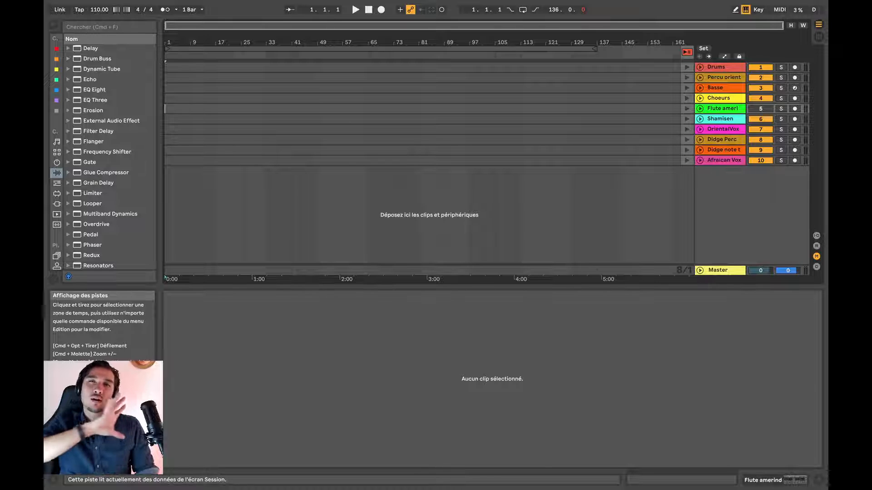
key(Tab)
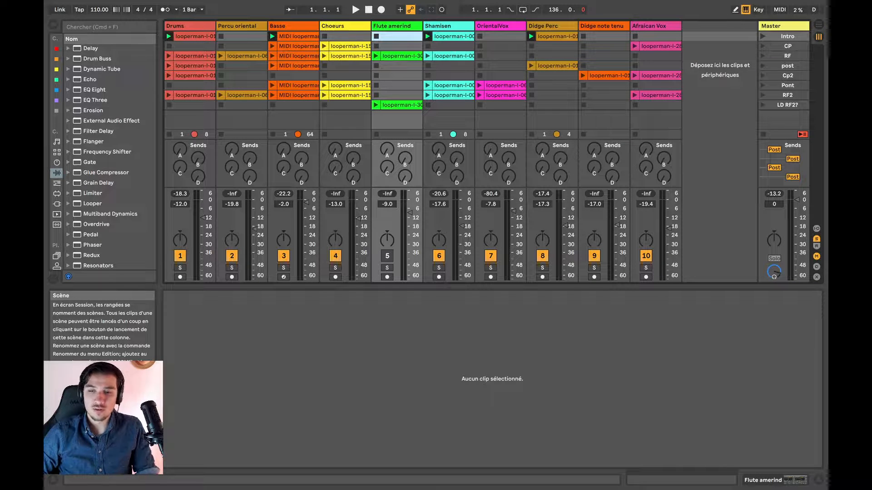
Start recording the Session performance into the Arrangement, beginning with the Intro scene.
click(763, 37)
key(space)
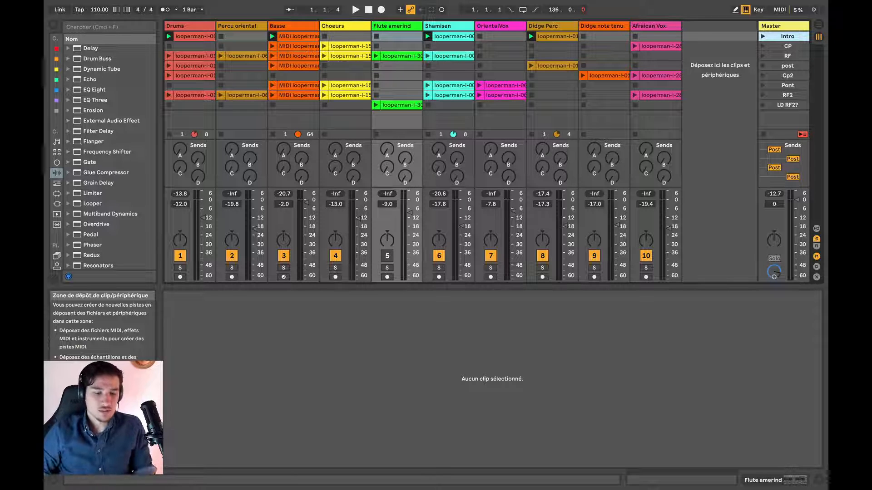
key(Tab)
key(Tab)
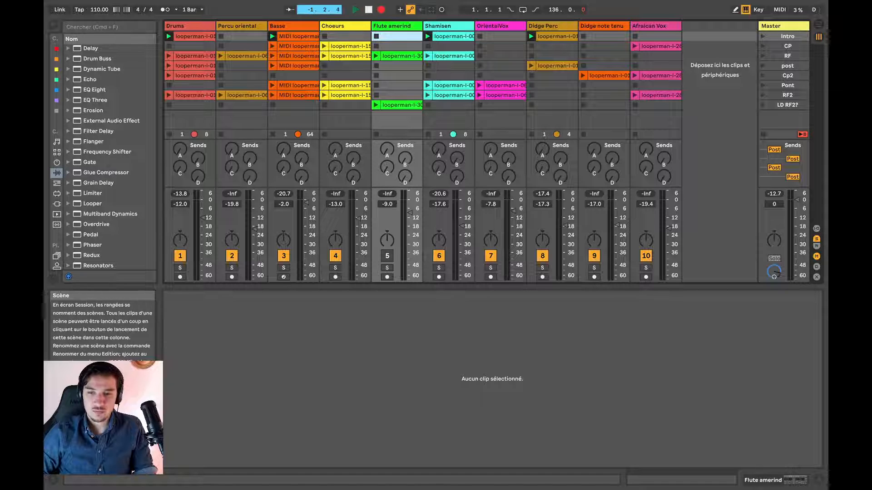
click(787, 36)
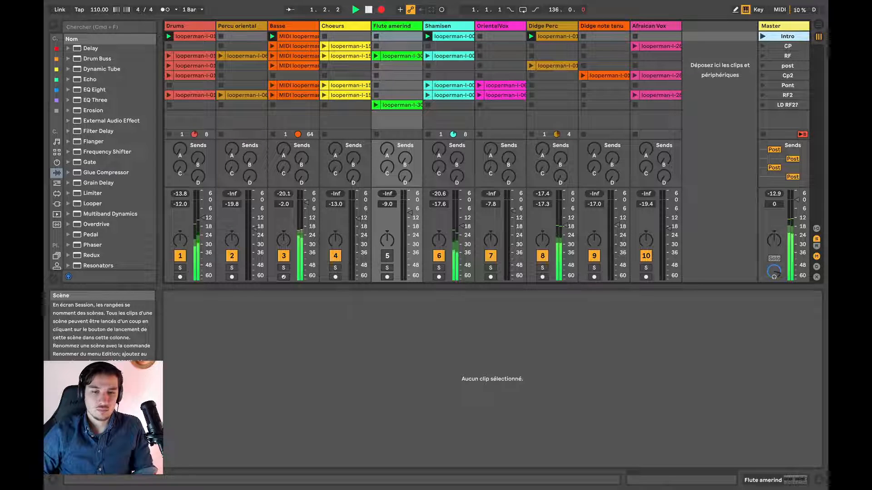
Check the Intro clips being recorded in the Arrangement view, and continue the Session performance with the CP scene.
key(Tab)
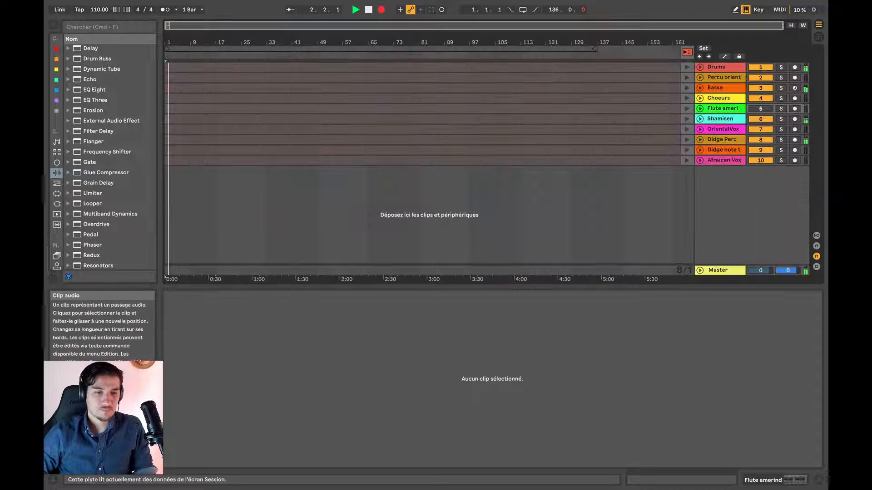
drag(177, 42, 212, 75)
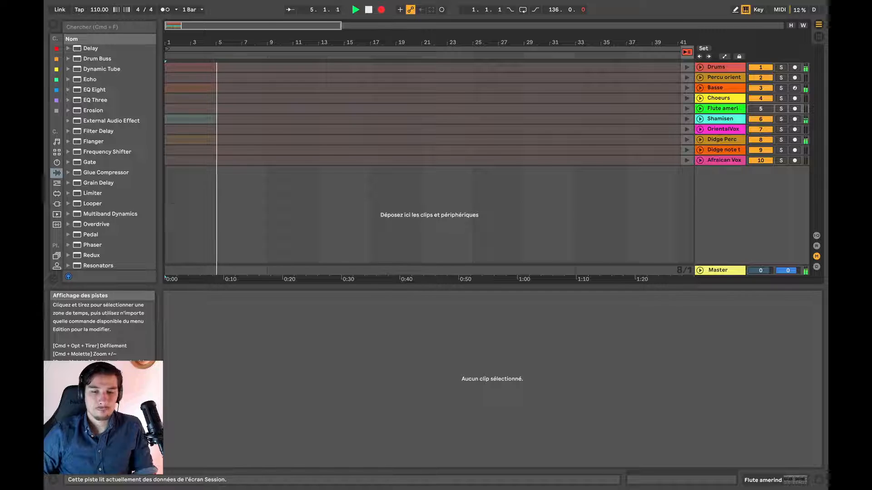
key(Tab)
click(787, 46)
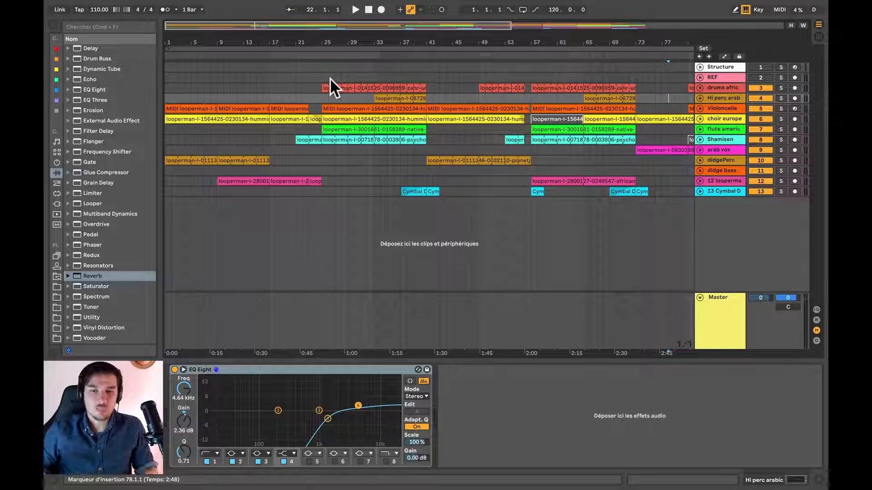
Unfold the 12 looperma track in the Arrangement and show its Utility Gain automation.
drag(393, 42, 377, 57)
drag(692, 43, 696, 43)
drag(385, 44, 366, 42)
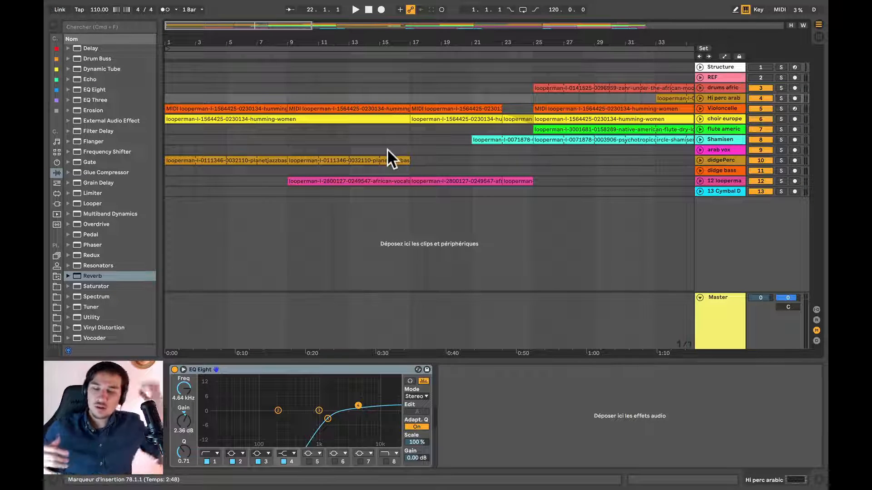
click(699, 180)
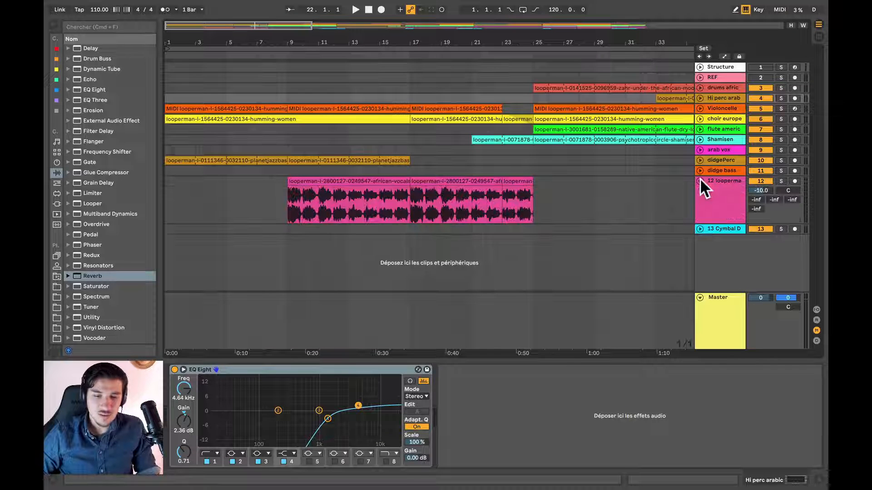
click(709, 195)
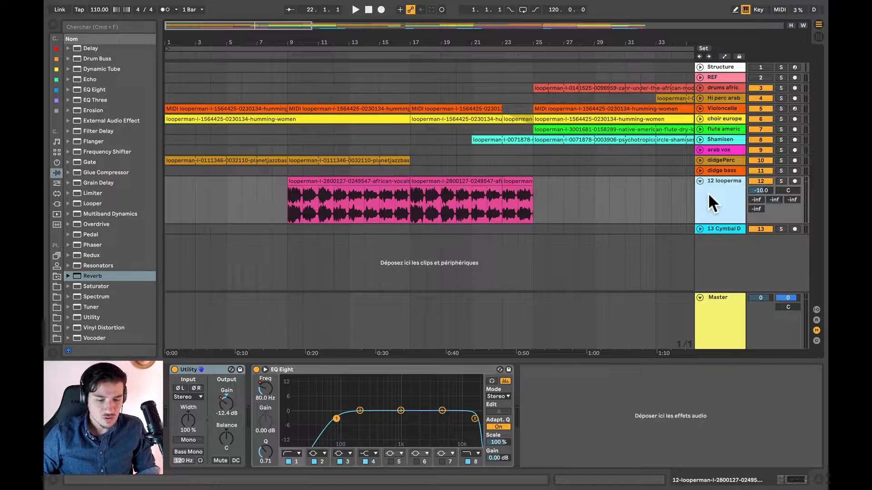
key(Tab)
key(Tab)
click(715, 198)
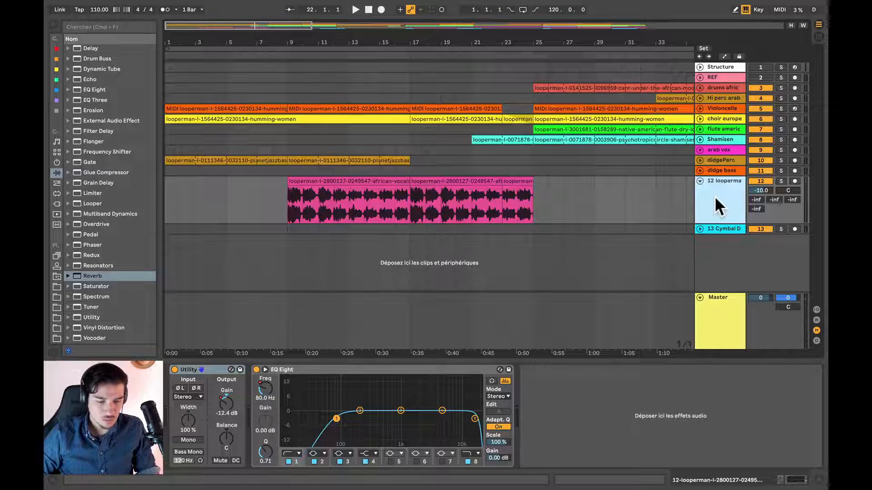
key(a)
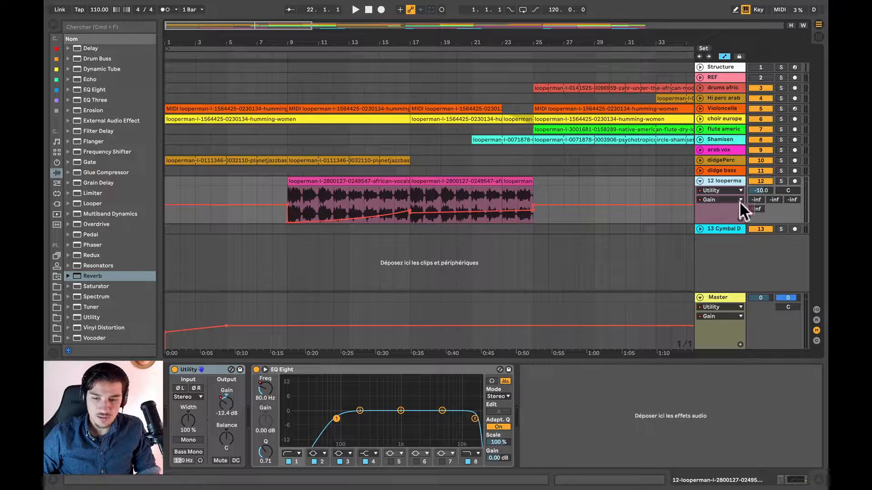
double_click(713, 179)
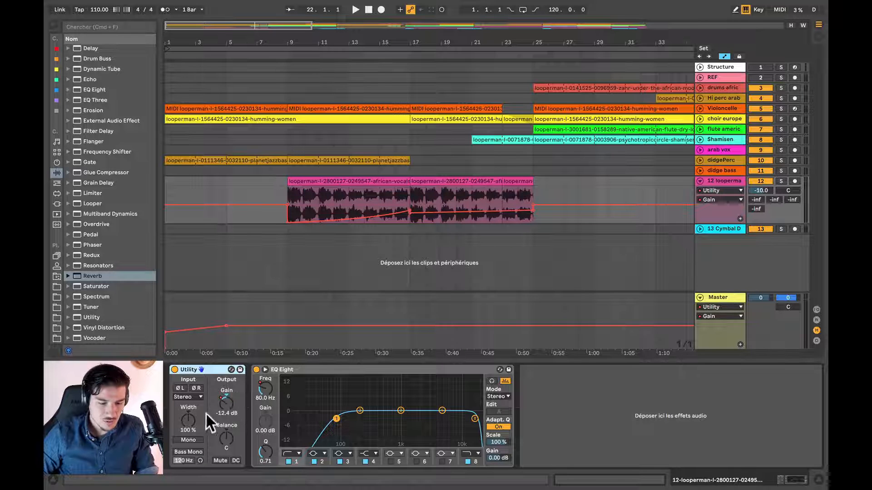
Try to draw Utility Balance automation across the 12 looperma clips, undo the edits and fold the track.
click(227, 440)
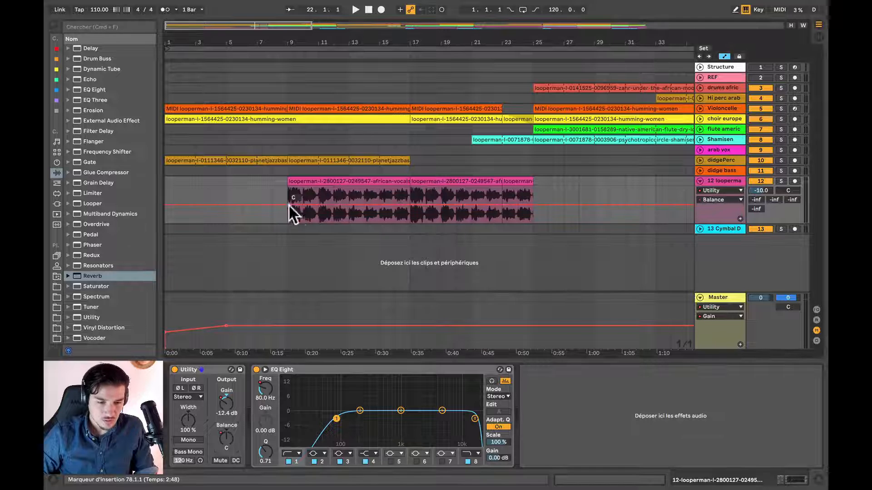
click(410, 205)
drag(420, 204, 467, 219)
click(452, 191)
key(super+z)
key(super+z)
key(super+z)
key(super+z)
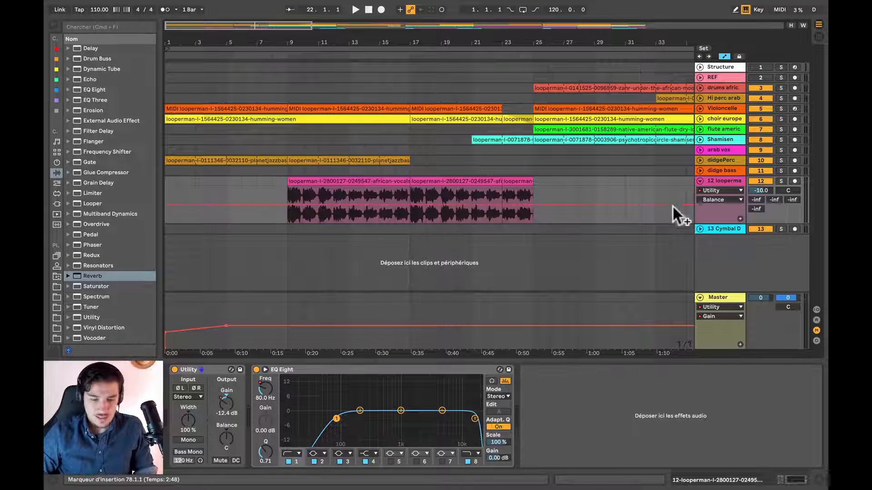
key(a)
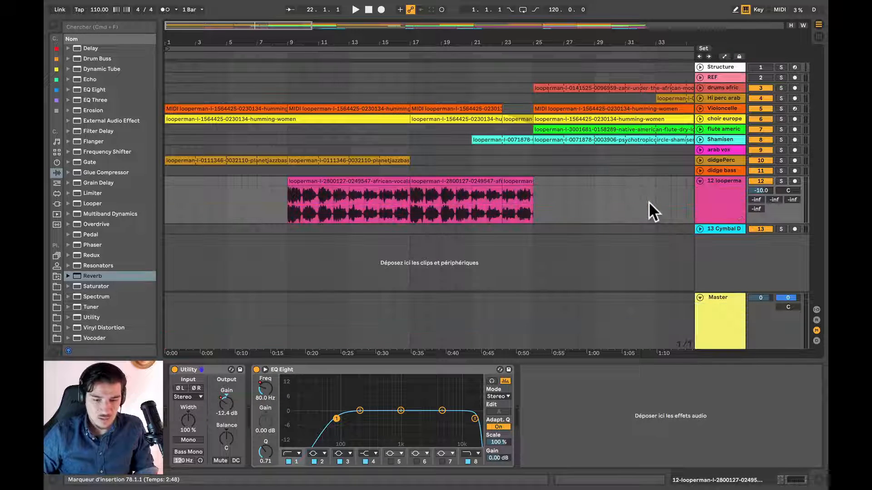
click(701, 181)
Unfold all Arrangement tracks at once and show their automation envelopes.
drag(477, 42, 474, 16)
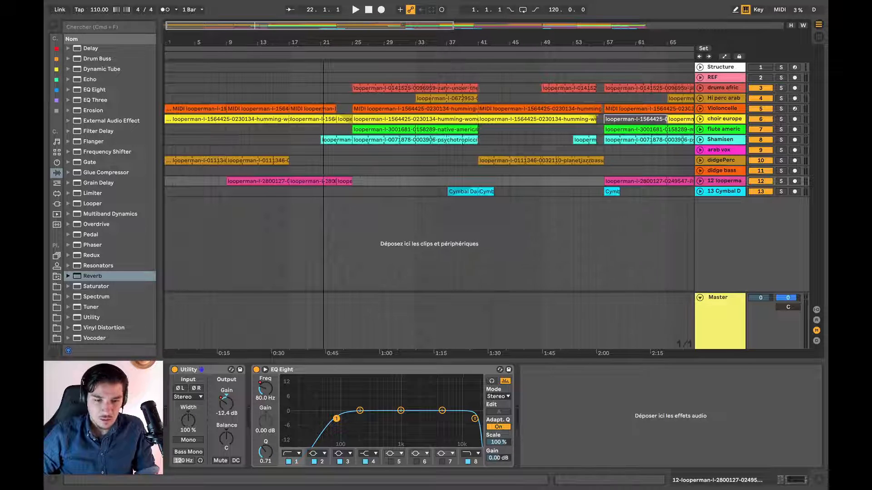
drag(324, 42, 323, 44)
scroll(426, 127, left, 1)
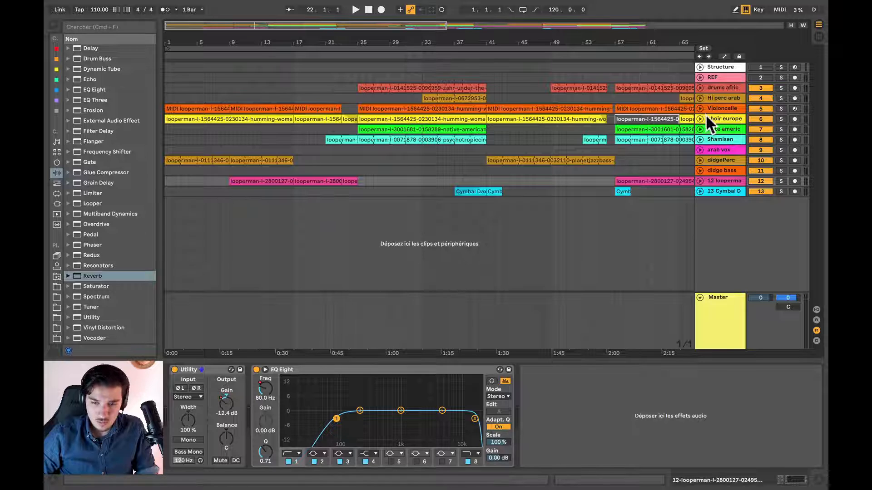
drag(707, 113, 708, 119)
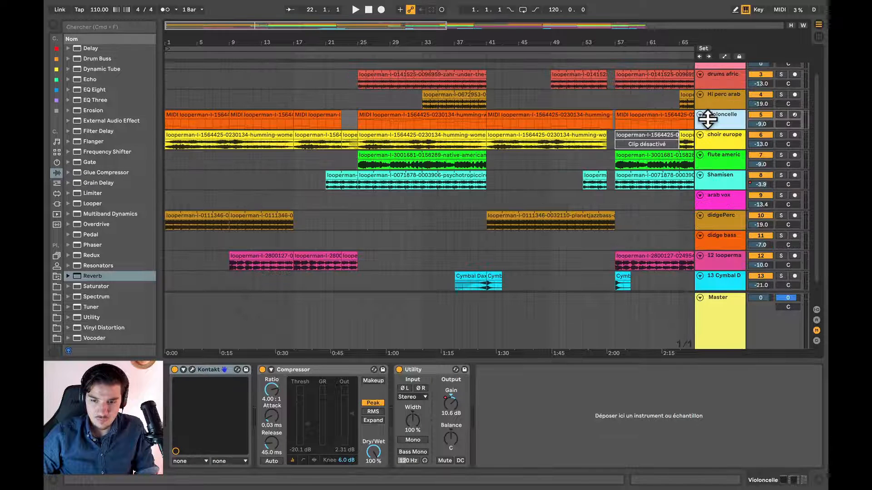
key(a)
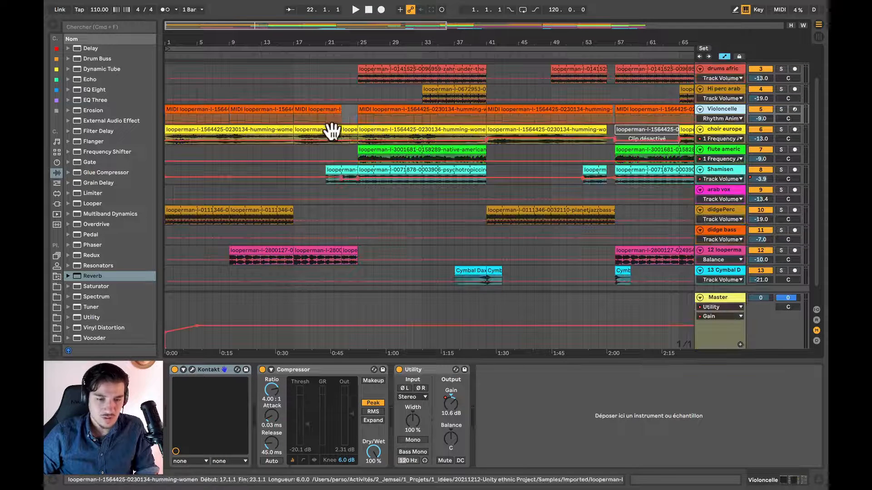
scroll(331, 131, up, 2)
drag(300, 43, 369, 43)
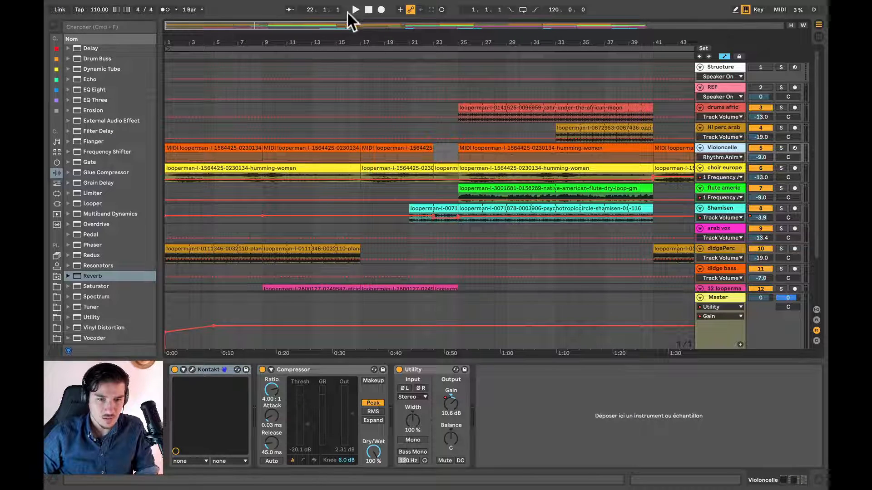
Reset the position to the song start and play the arrangement with the automation envelopes in view.
click(364, 9)
click(356, 9)
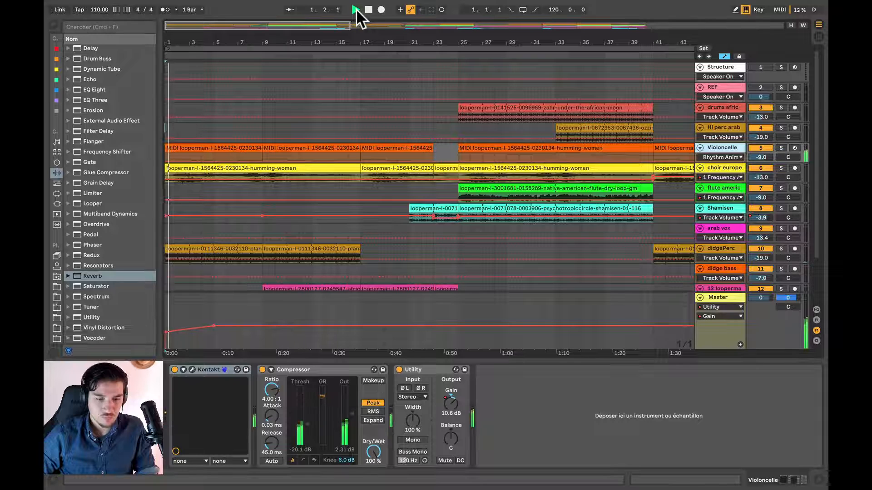
scroll(391, 140, down, 1)
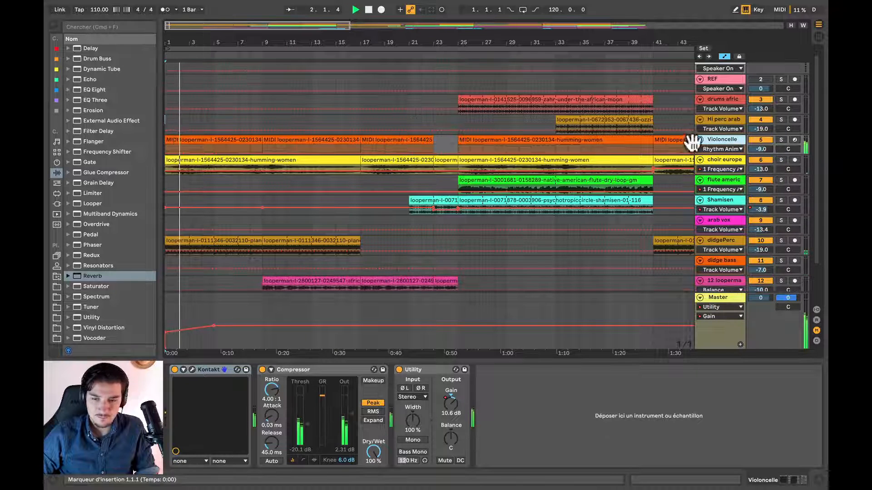
scroll(521, 140, down, 1)
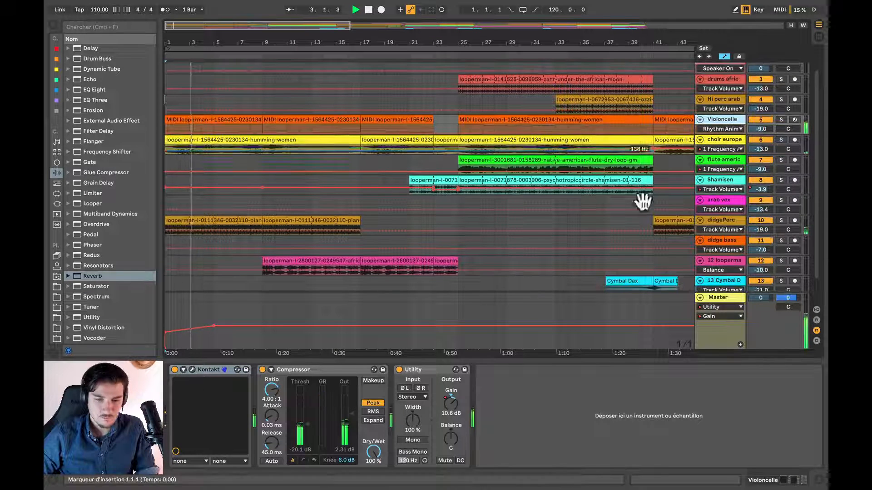
Collapse the Tuner on the didgePerc track and show the automation of EQ Eight's first band frequency.
click(713, 220)
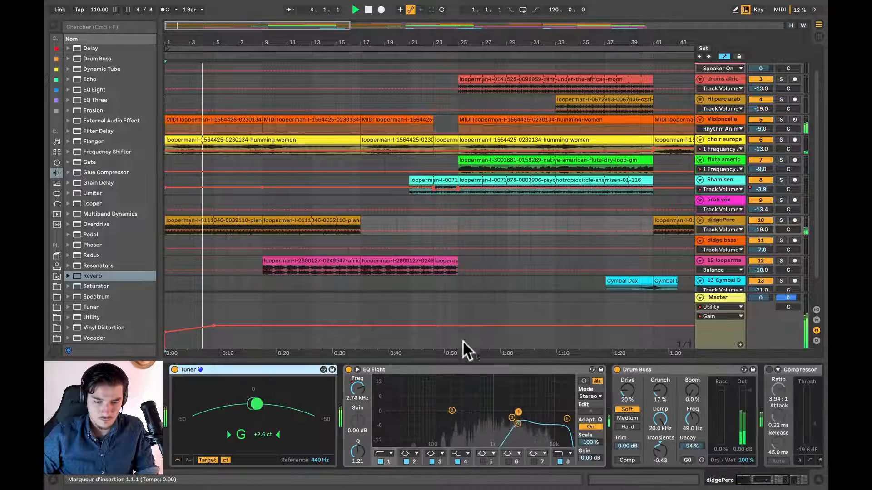
double_click(274, 369)
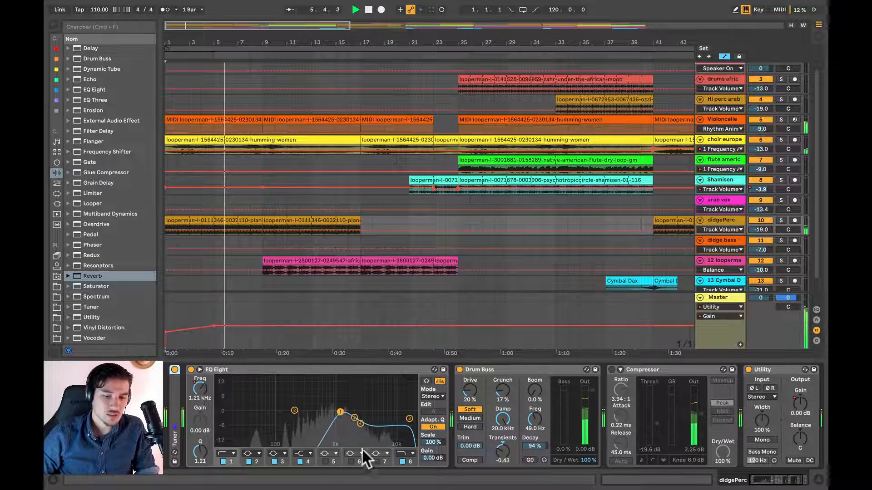
click(199, 389)
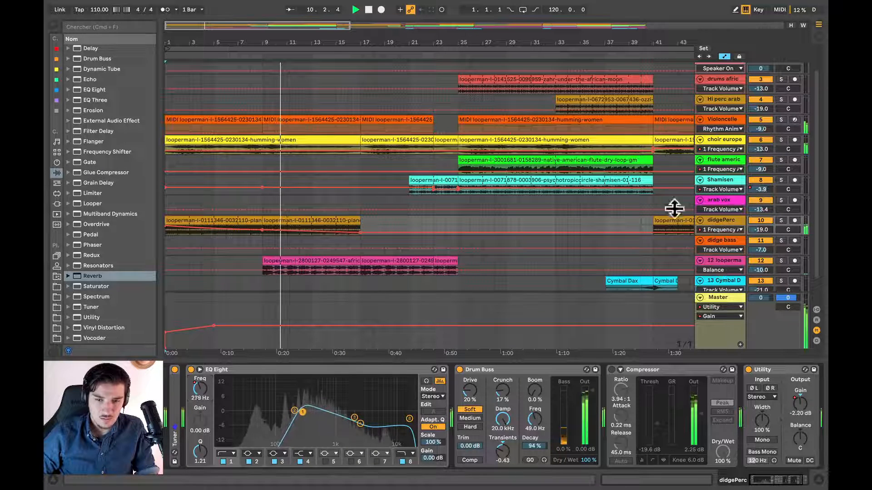
Examine the devices on the choir europe and 12 looperma tracks during playback, and hide the automation envelopes.
click(312, 141)
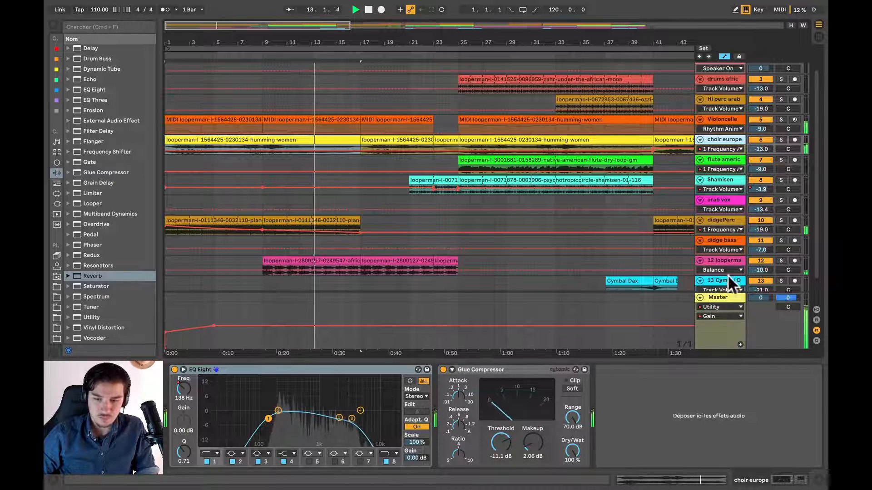
click(723, 261)
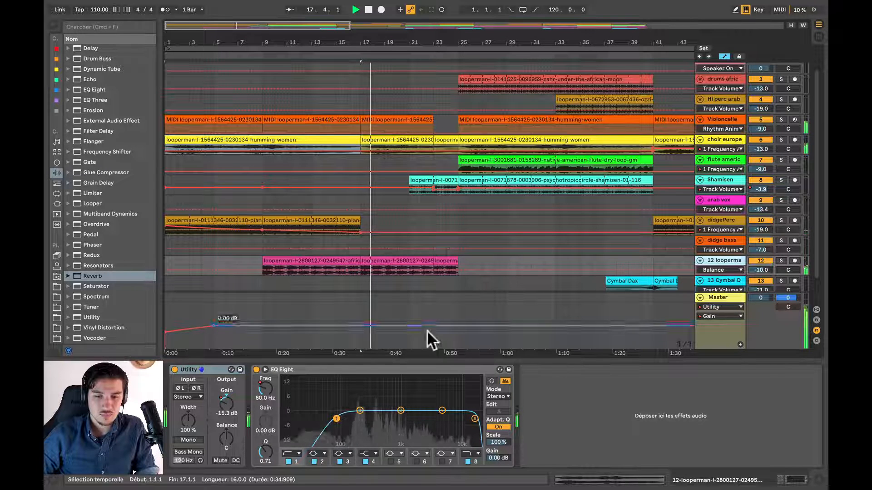
key(a)
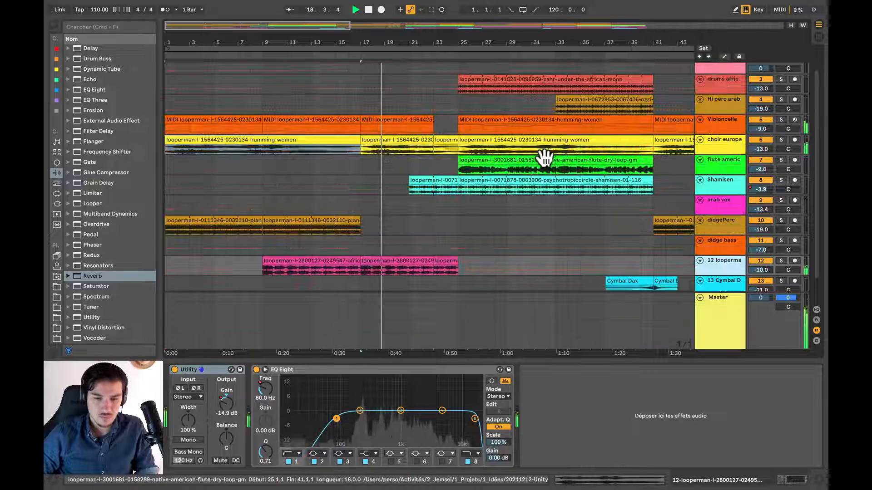
drag(486, 43, 486, 19)
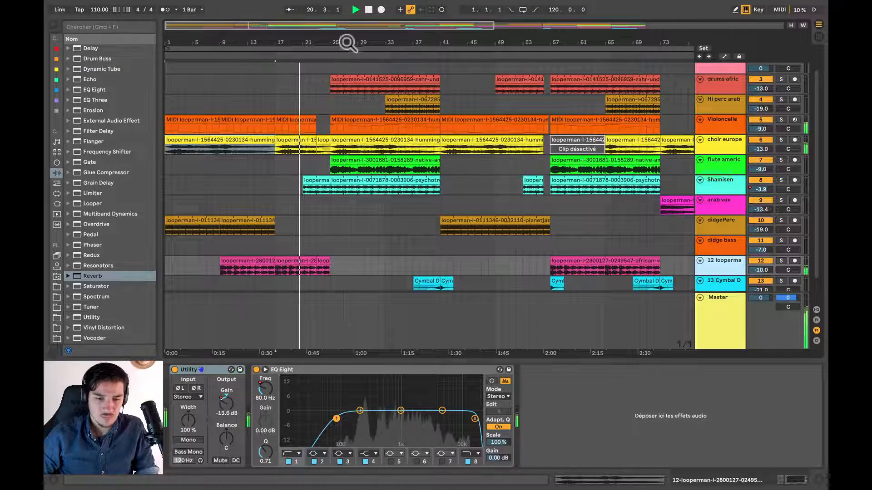
Show the Shamisen track's volume automation, lower its volume to -15.1 dB, and hide the automation.
click(711, 179)
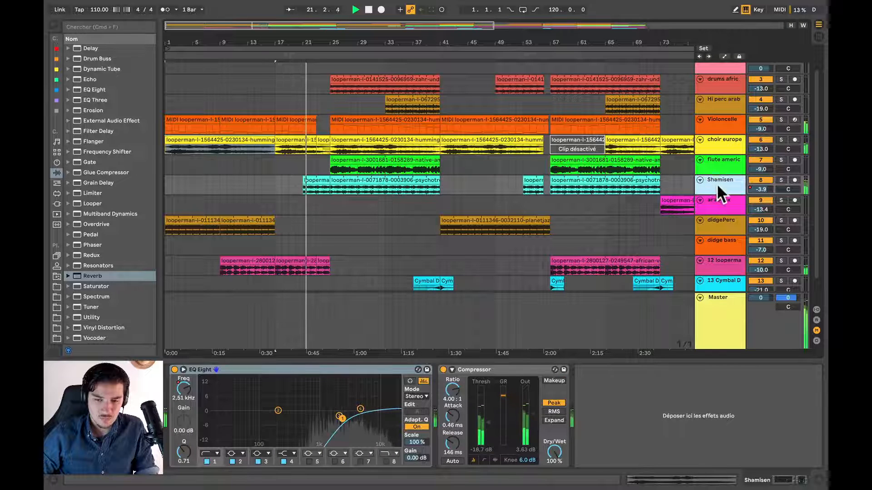
right_click(756, 186)
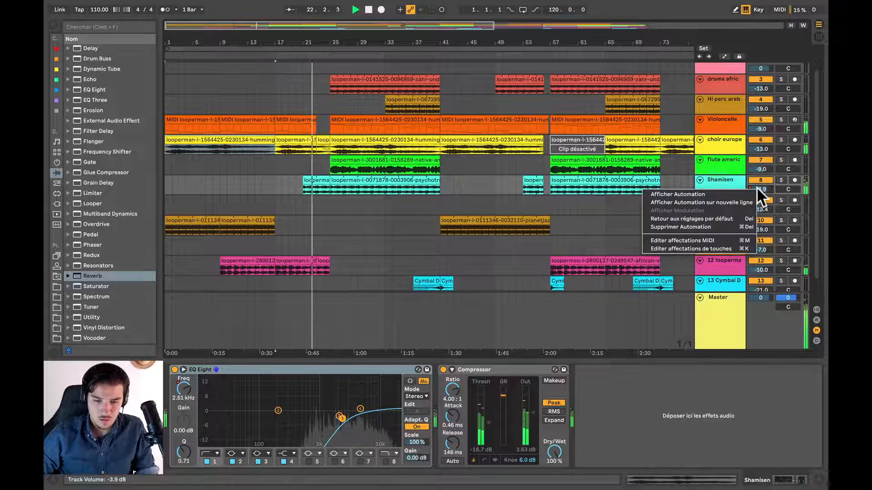
click(750, 193)
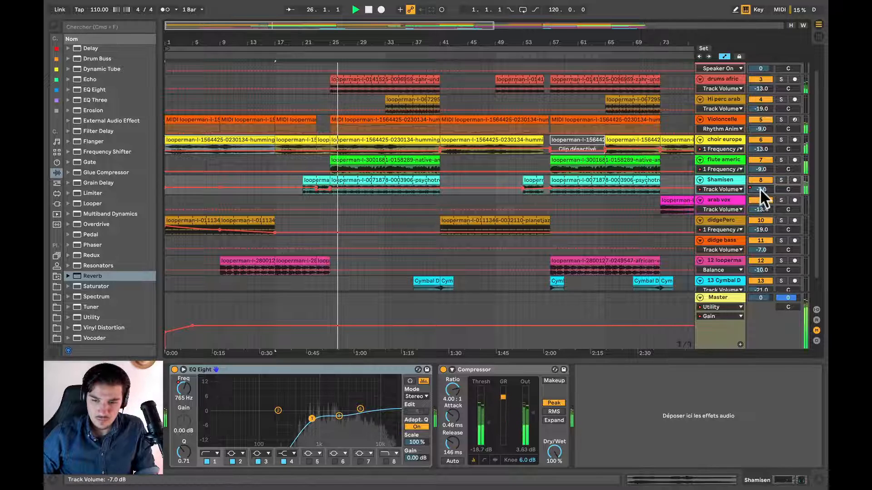
drag(759, 189, 760, 211)
key(a)
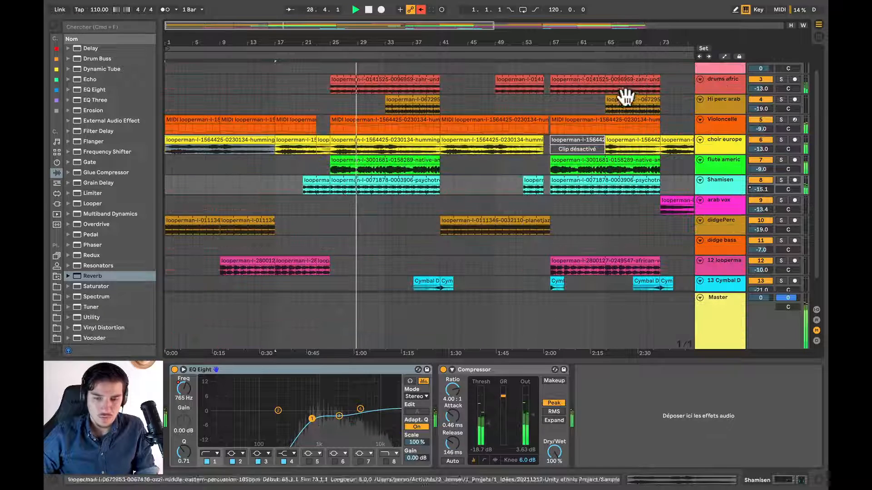
Lower the Master's cue volume to -12.4 dB in the Session view and return to the Arrangement.
drag(597, 43, 597, 28)
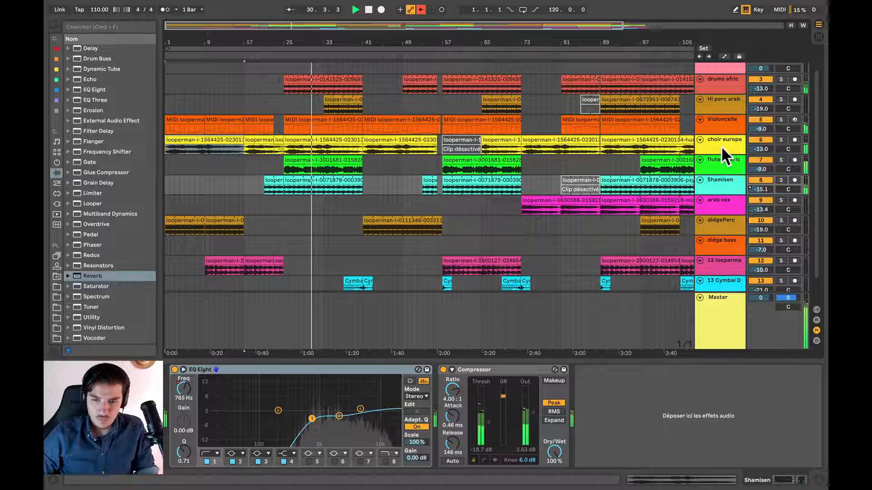
key(Tab)
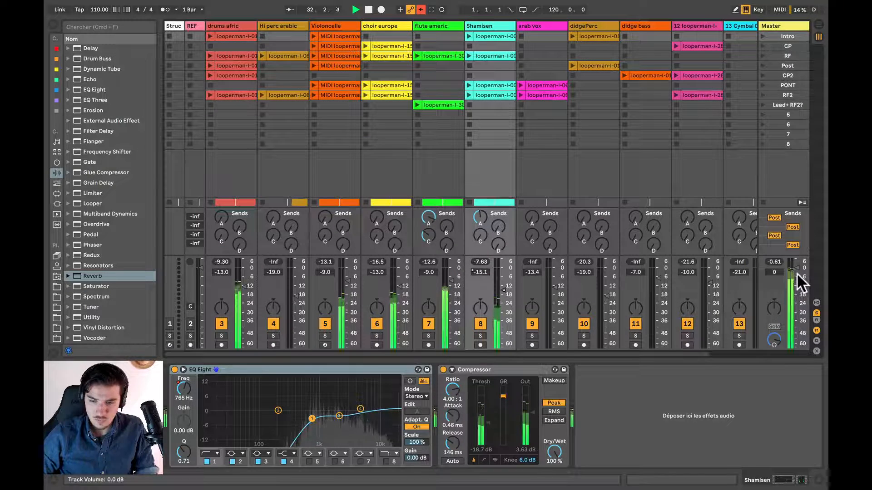
key(Tab)
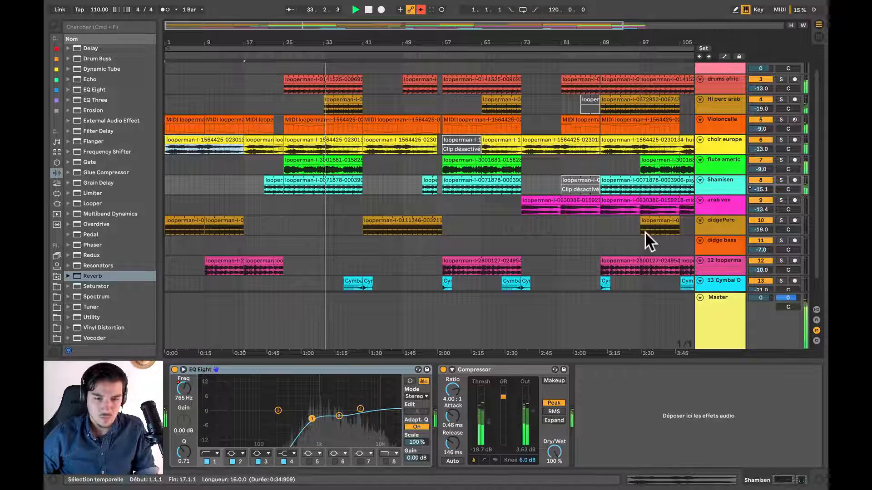
key(Tab)
drag(770, 340, 770, 361)
key(Tab)
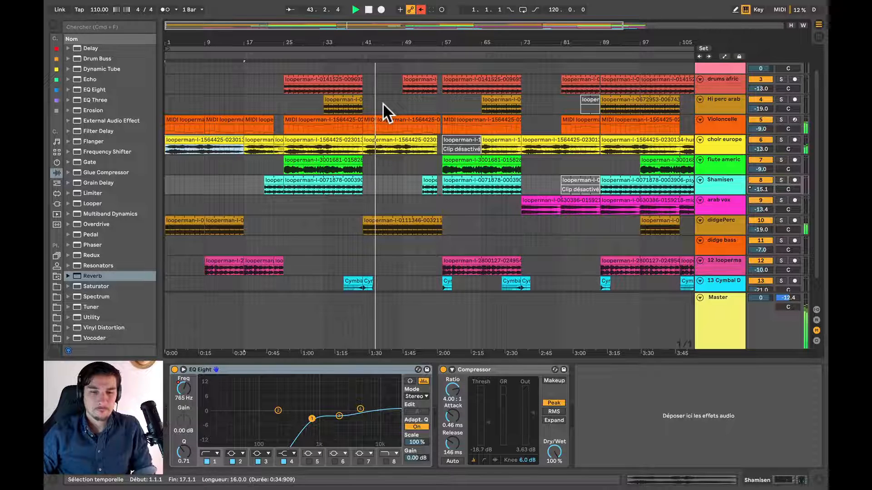
Stop playback, select the 13 Cymbal track and place the insertion point at bar 42 on its Cymbal Dax clip.
key(space)
scroll(522, 245, down, 3)
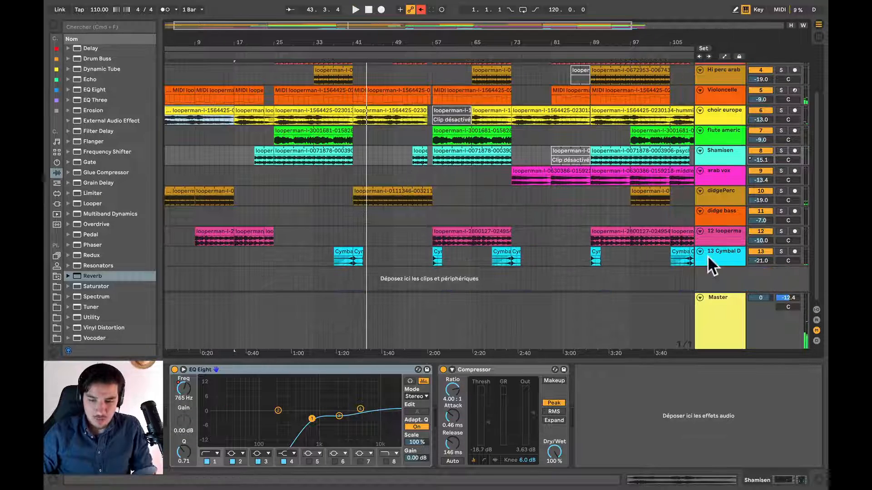
click(722, 255)
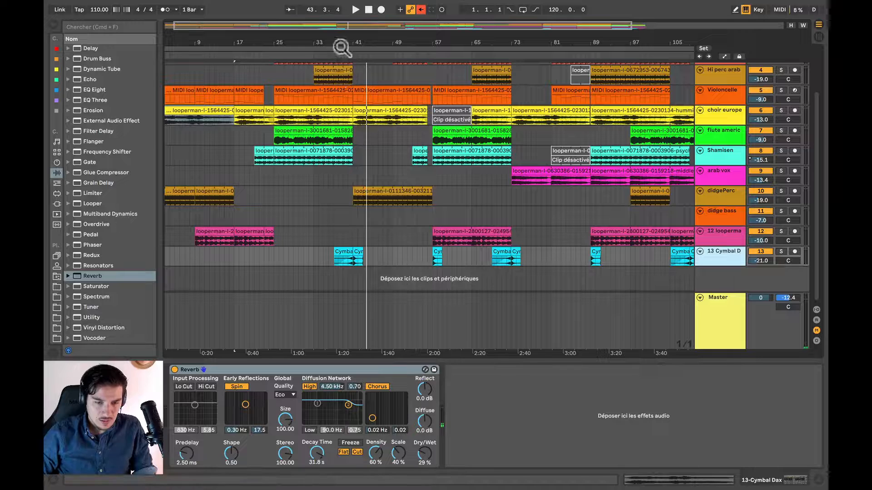
drag(340, 47, 340, 91)
click(487, 252)
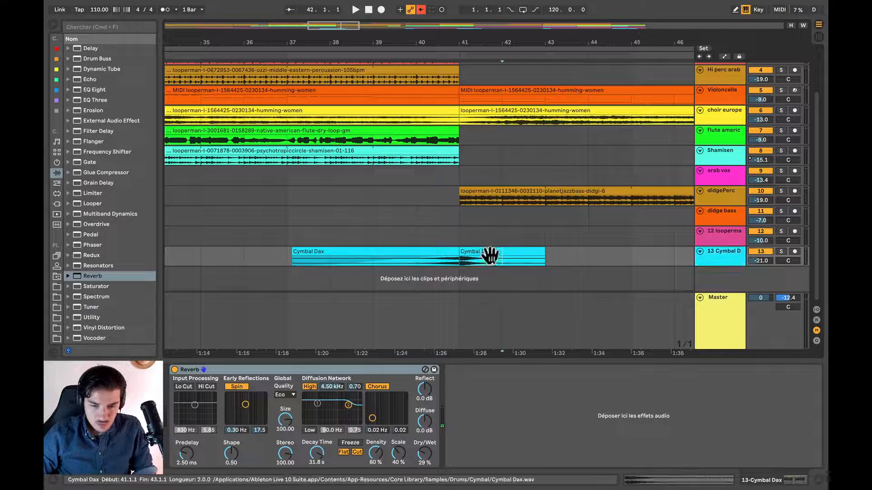
Play the Arrangement from about bar 39 and survey the clip layout across all tracks through to the song's end.
click(782, 250)
key(space)
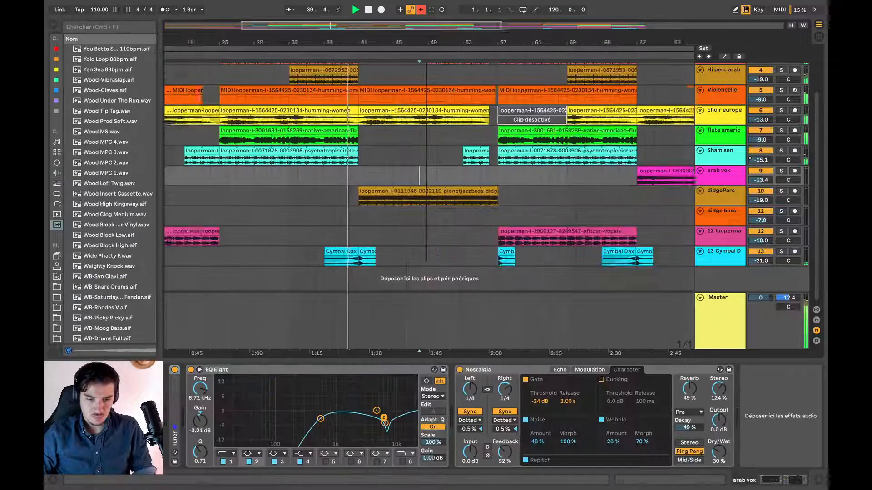
drag(419, 47, 420, 53)
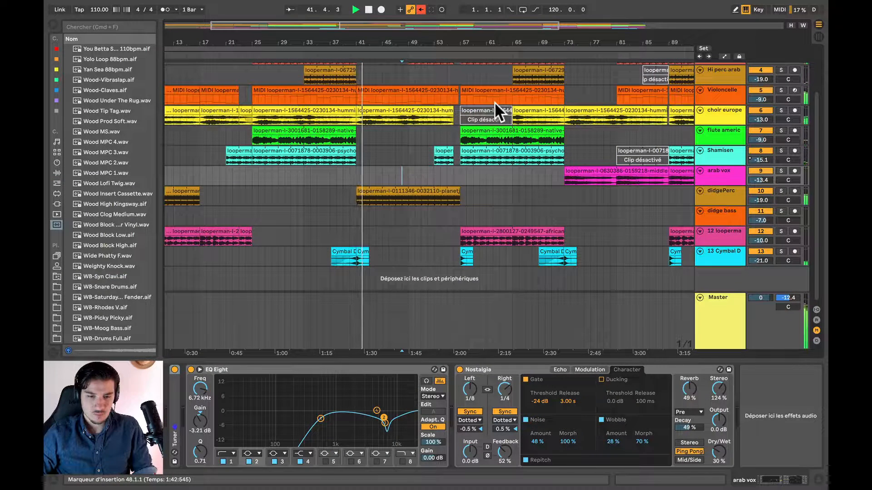
scroll(544, 200, up, 2)
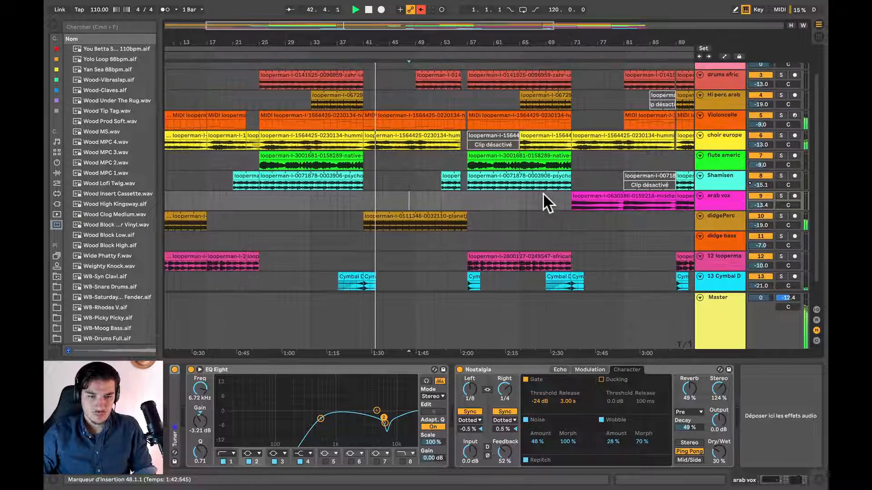
scroll(565, 218, right, 3)
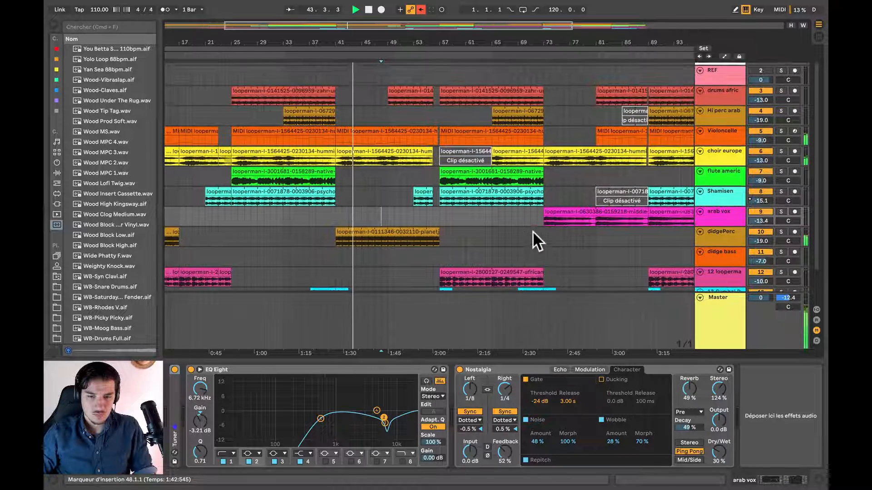
scroll(532, 231, right, 1)
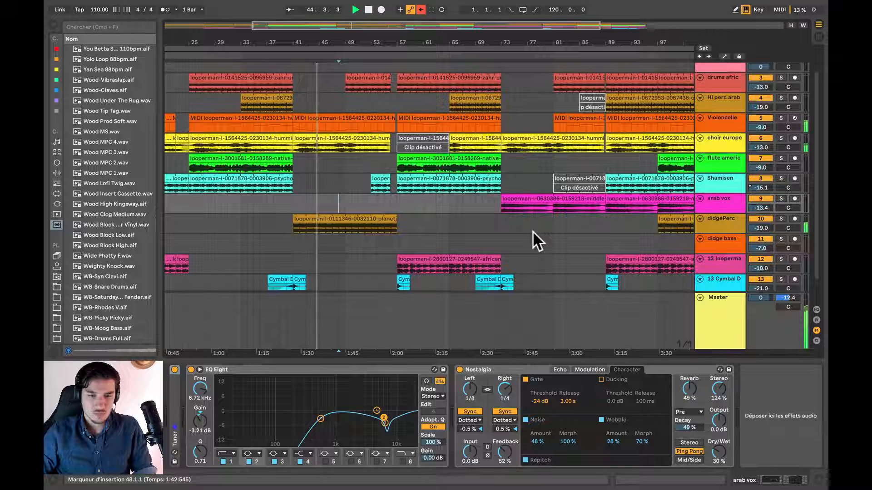
drag(532, 43, 485, 42)
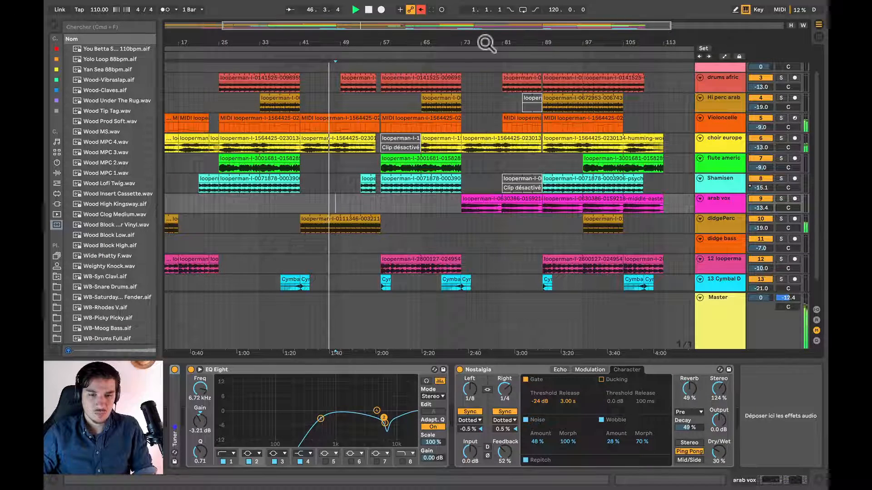
Listen through the transition into bar 57, stop playback and examine the gap between the clips just before it.
click(481, 100)
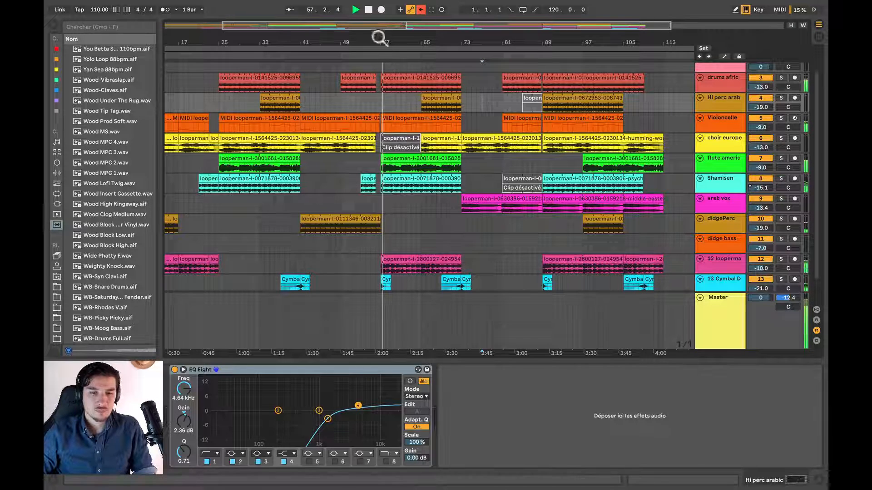
drag(378, 37, 379, 95)
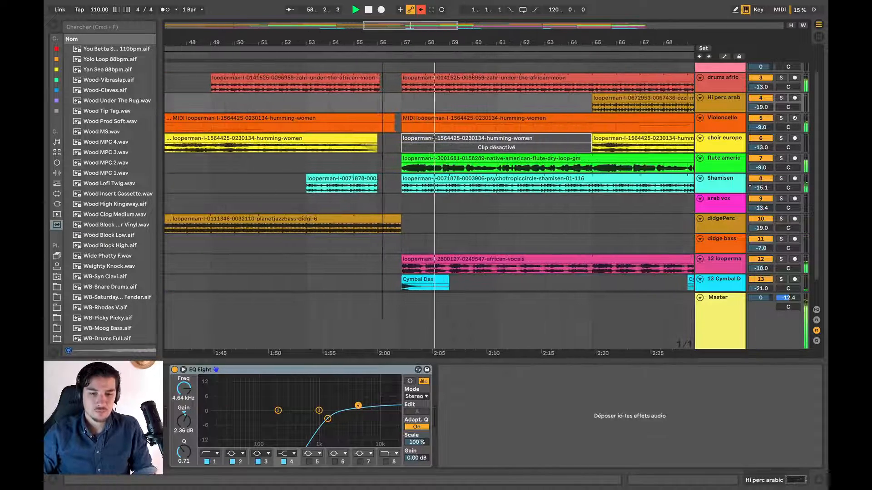
key(space)
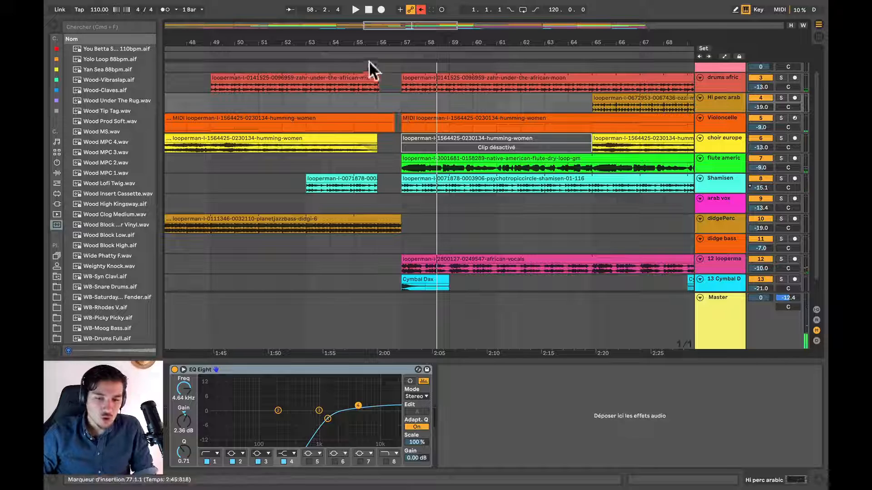
drag(369, 43, 424, 58)
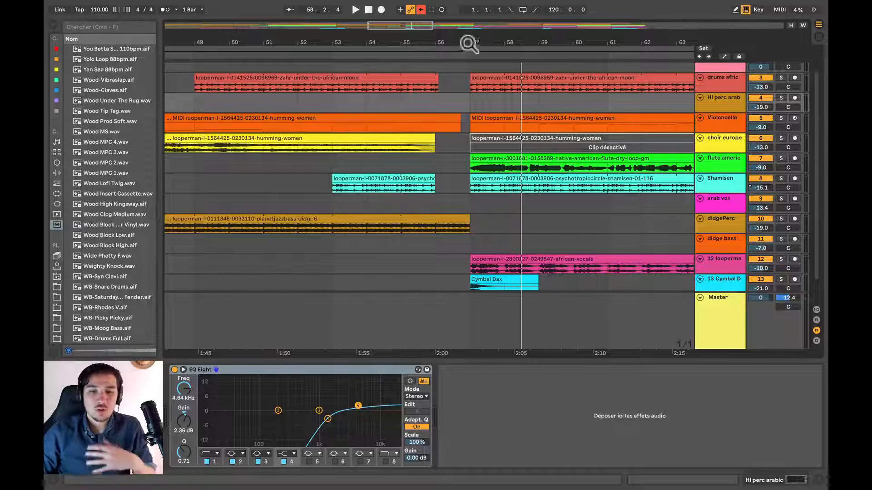
drag(467, 43, 467, 9)
drag(370, 43, 428, 44)
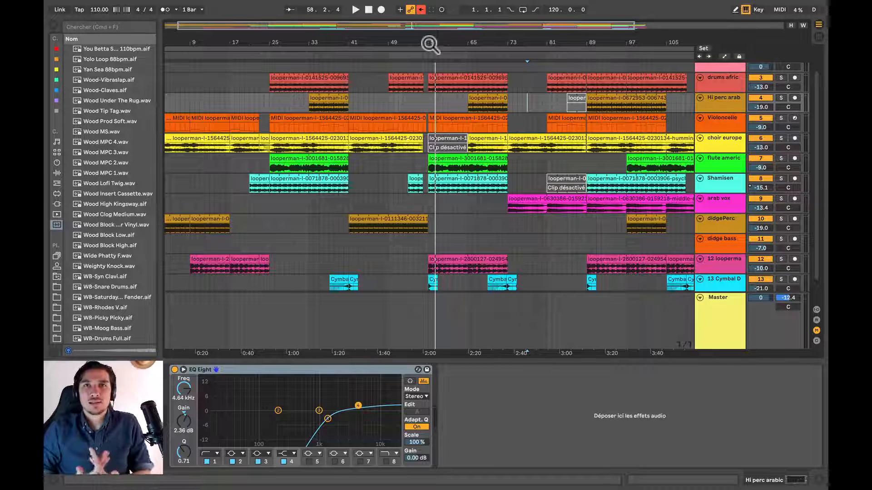
Review the Intro, CP, RF, PONT and RF2 scenes in the Session view and return to the Arrangement.
key(Tab)
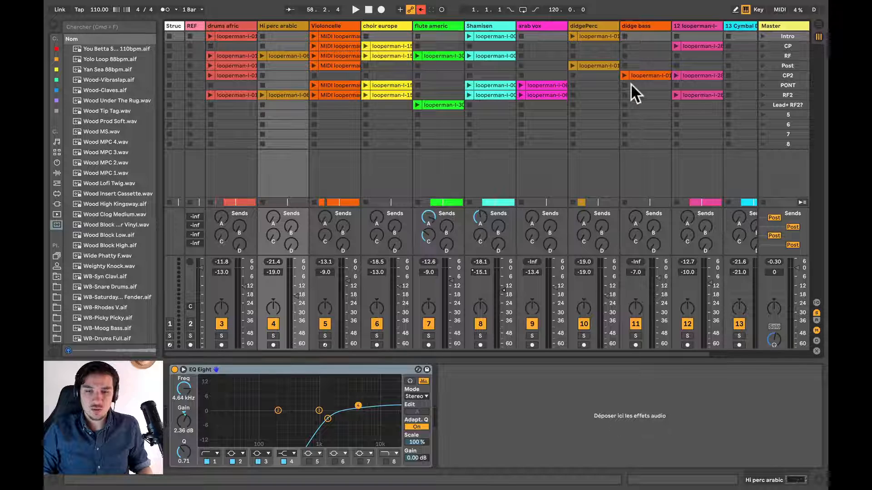
scroll(631, 83, right, 3)
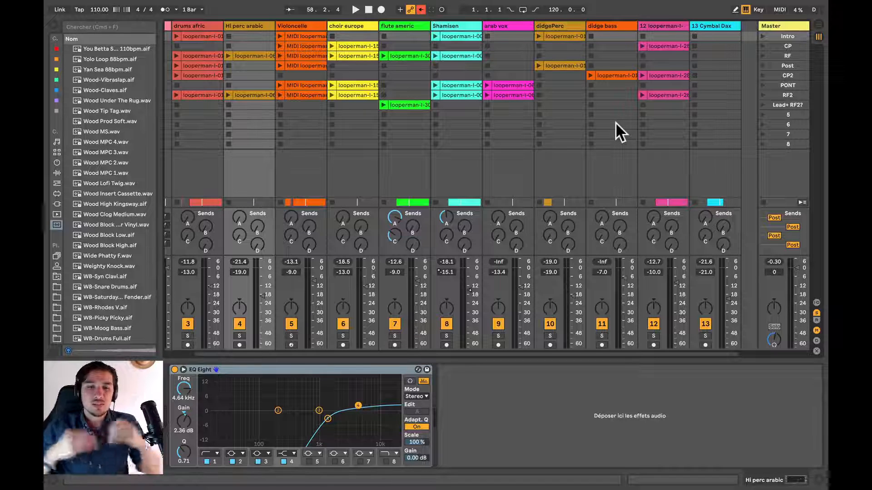
click(786, 35)
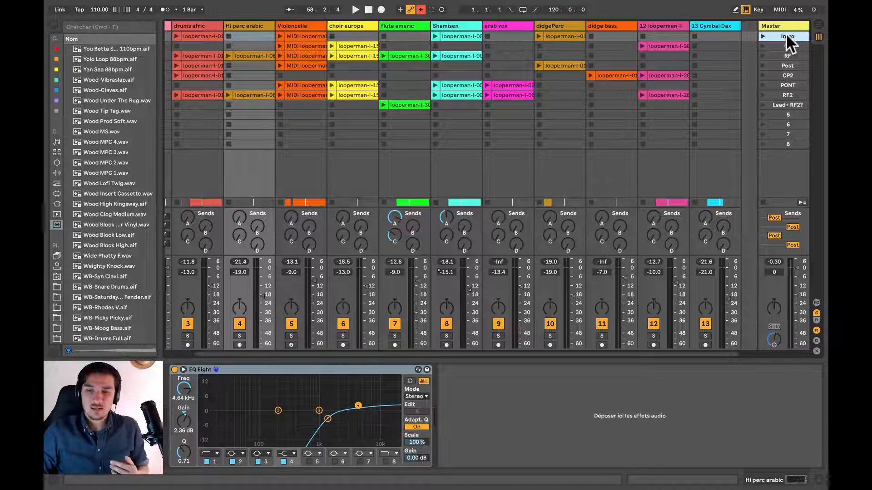
click(787, 46)
click(786, 55)
click(786, 84)
click(786, 95)
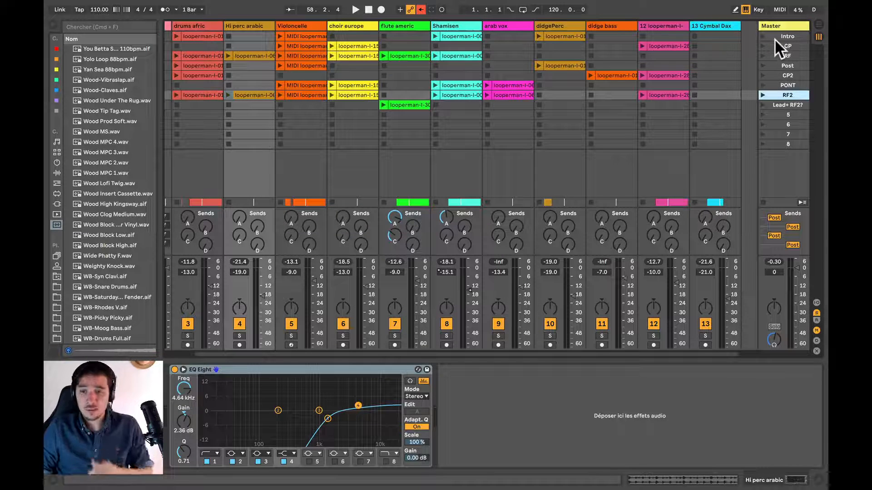
key(Tab)
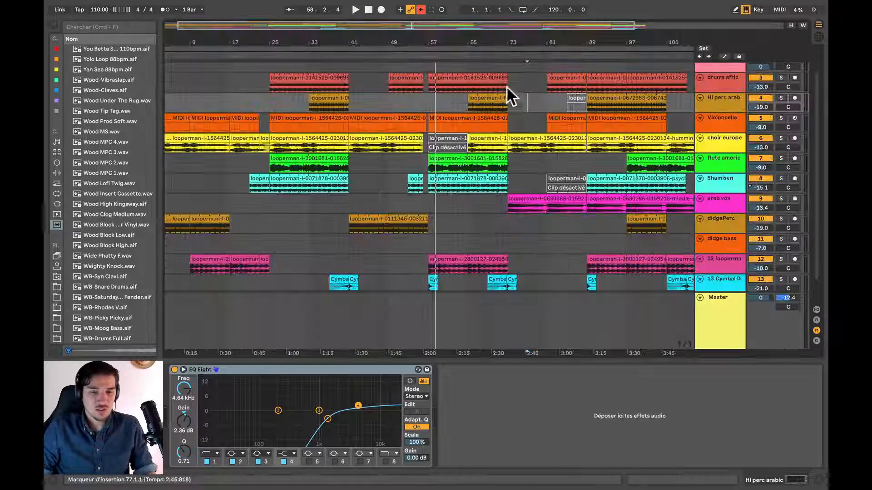
Set the loop brace to span the whole song, starting at bar 1 with a length of 112 bars.
mouse_move(349, 43)
mouse_down()
mouse_move(312, 27)
mouse_move(336, 44)
mouse_move(362, 42)
mouse_up()
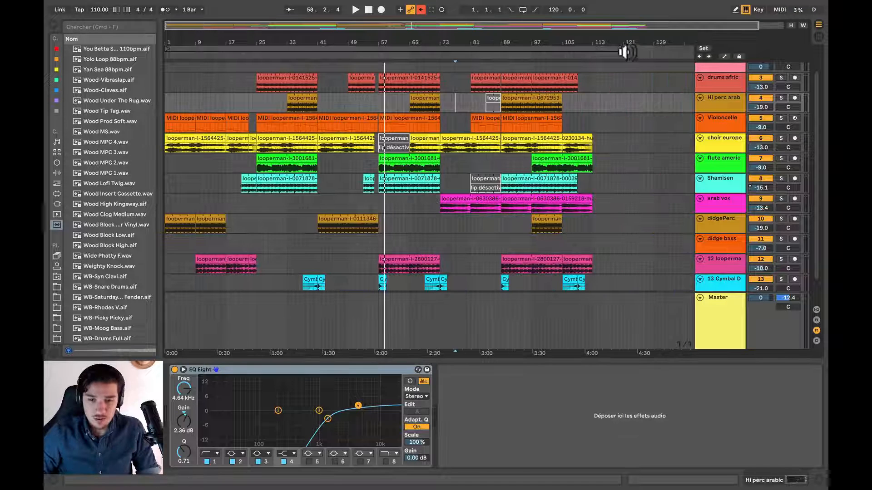
drag(616, 49, 590, 56)
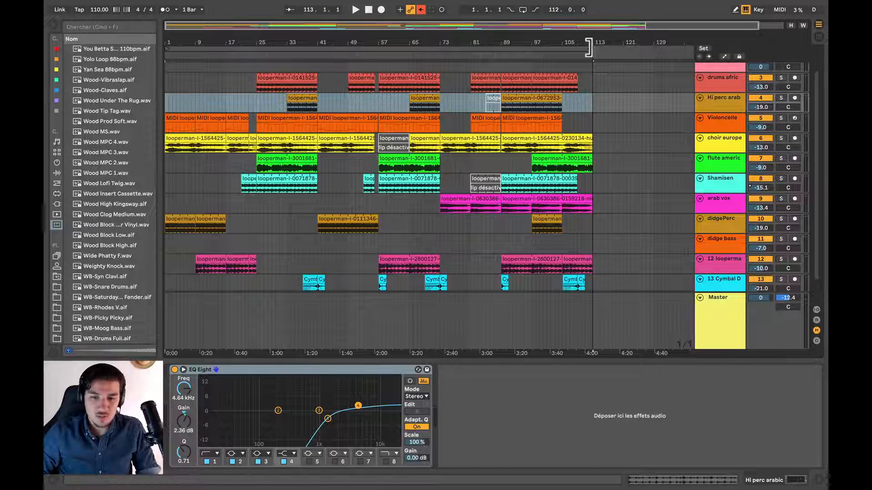
mouse_move(588, 48)
mouse_down()
mouse_move(645, 48)
mouse_move(604, 48)
mouse_up()
drag(588, 54, 593, 54)
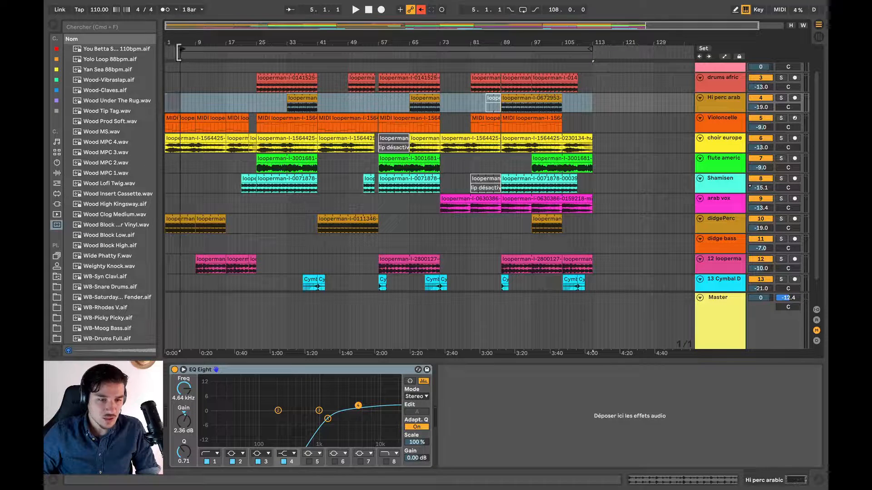
click(169, 51)
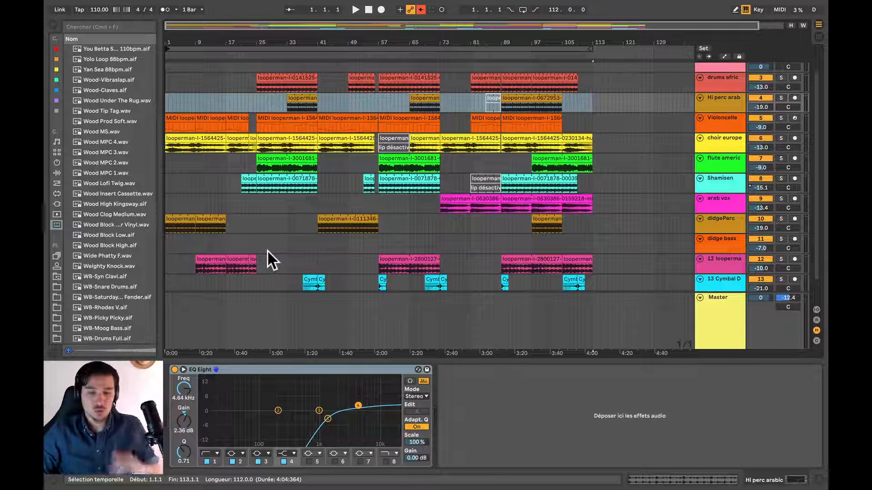
Open the audio/video export settings, keep Master as the rendered track, turn PCM encoding on and MP3 encoding off.
scroll(350, 299, up, 2)
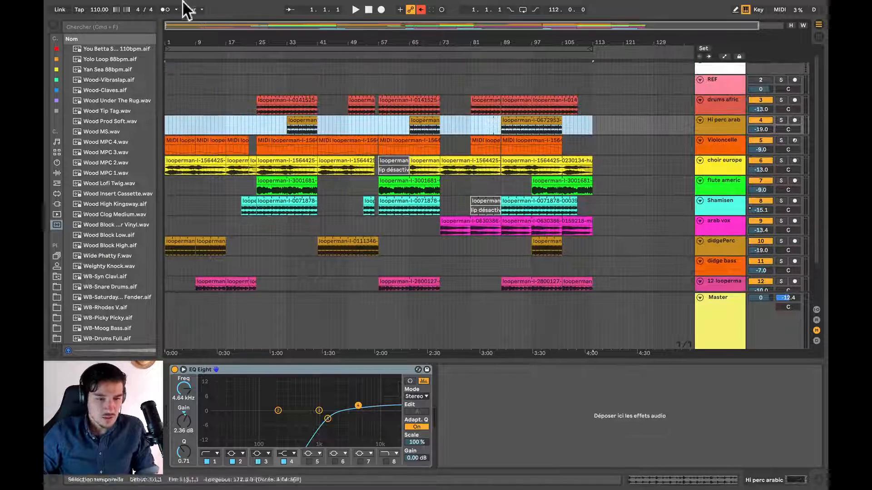
click(112, 7)
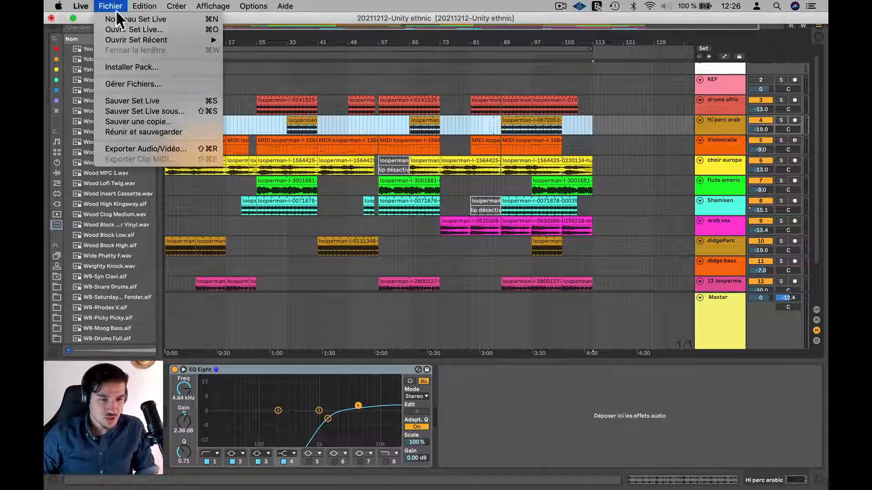
click(168, 149)
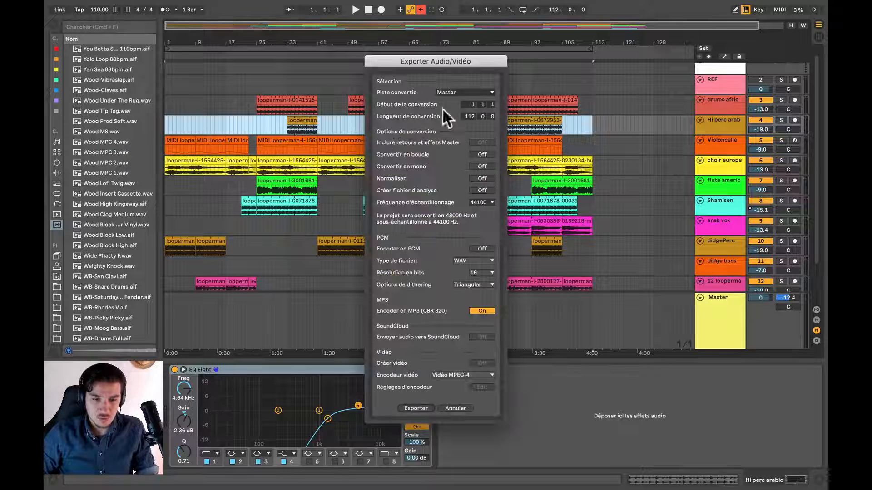
click(456, 89)
click(456, 89)
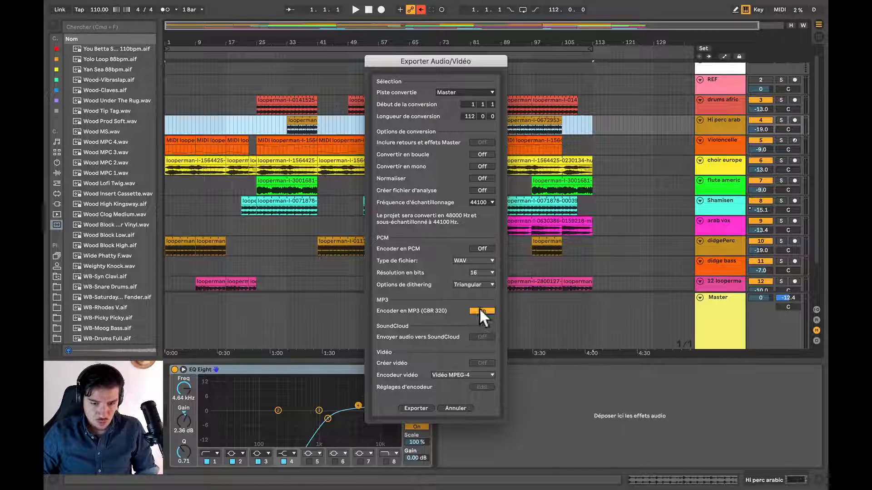
click(480, 250)
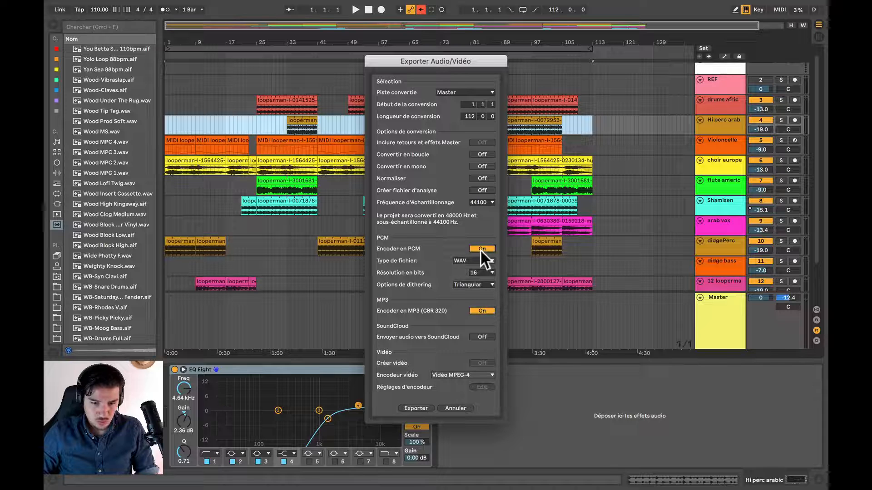
click(482, 312)
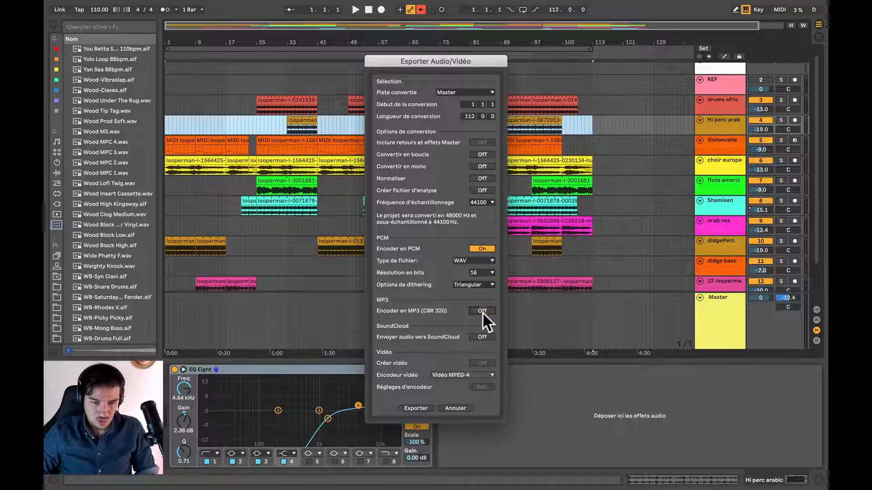